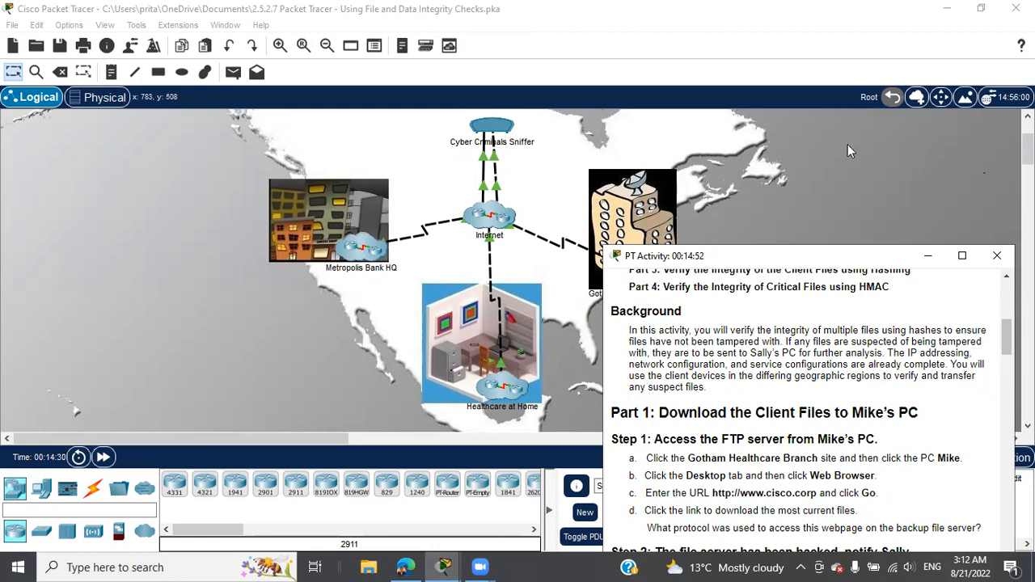
Step: Move the PT Activity instructions higher on screen and scroll them to Part 1
left_click_drag(831, 256, 852, 143)
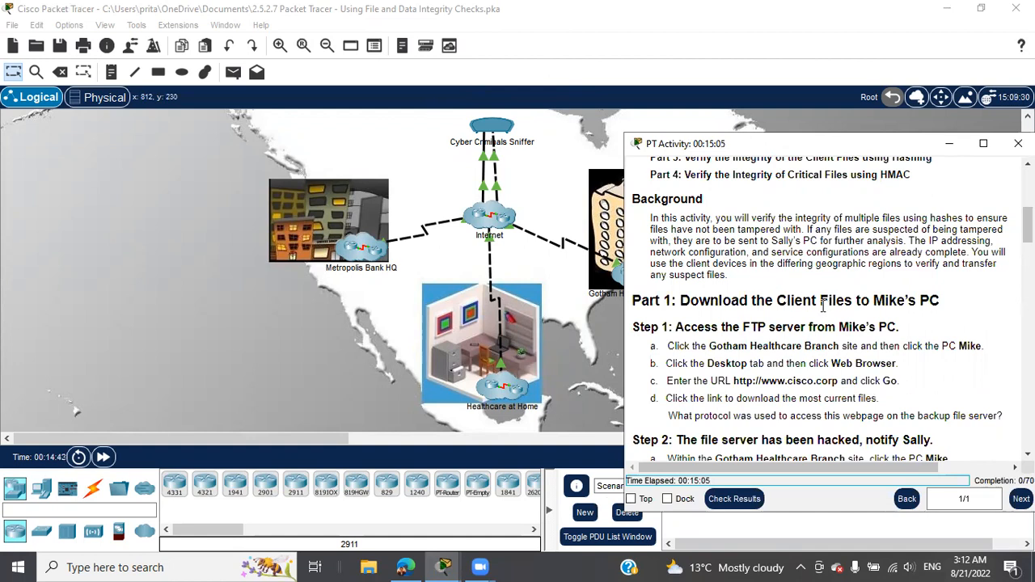
scroll(824, 305, "down", 1)
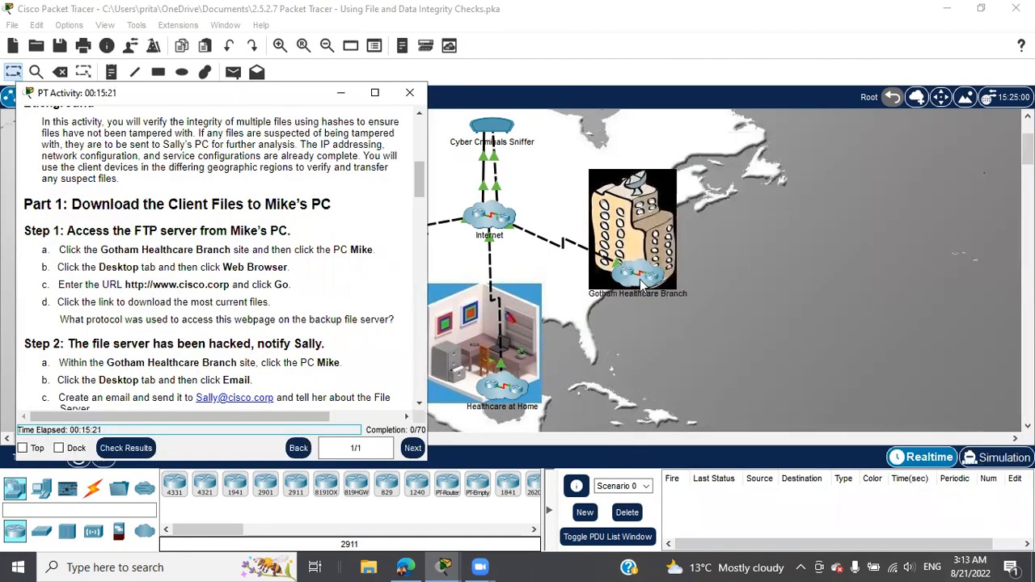
Step: Enter the Gotham Healthcare Branch, open PC Mike, and shift its window left
left_click(639, 283)
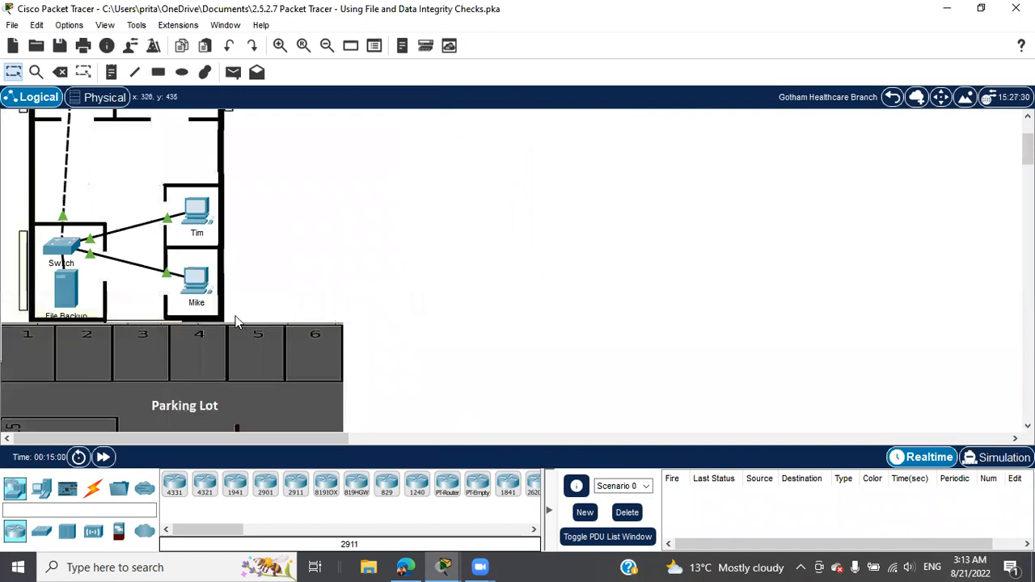
left_click(196, 283)
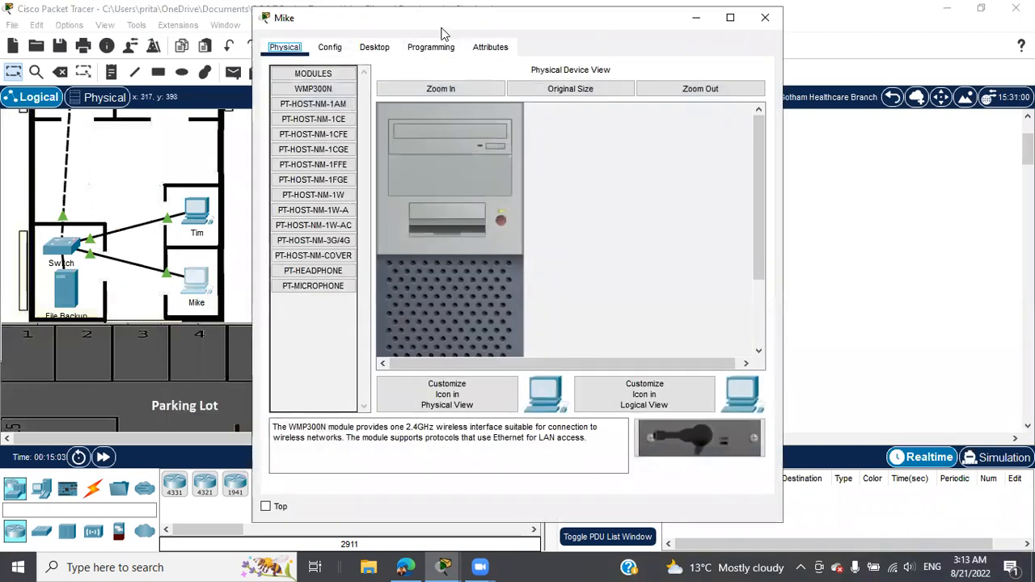
left_click_drag(441, 31, 283, 40)
Step: Place the activity instructions on the right and show Mike's Desktop applications
left_click(443, 567)
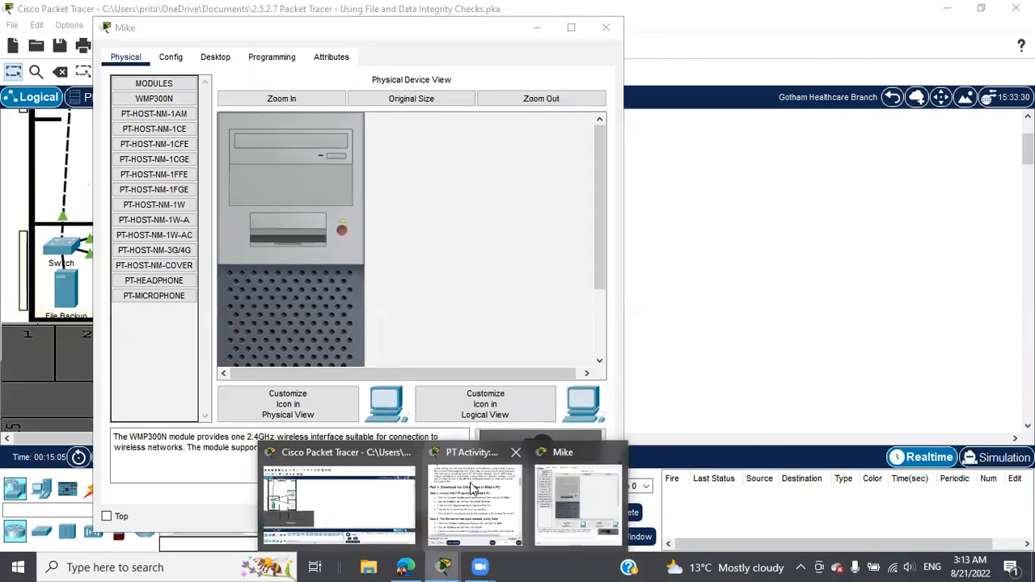
left_click(473, 489)
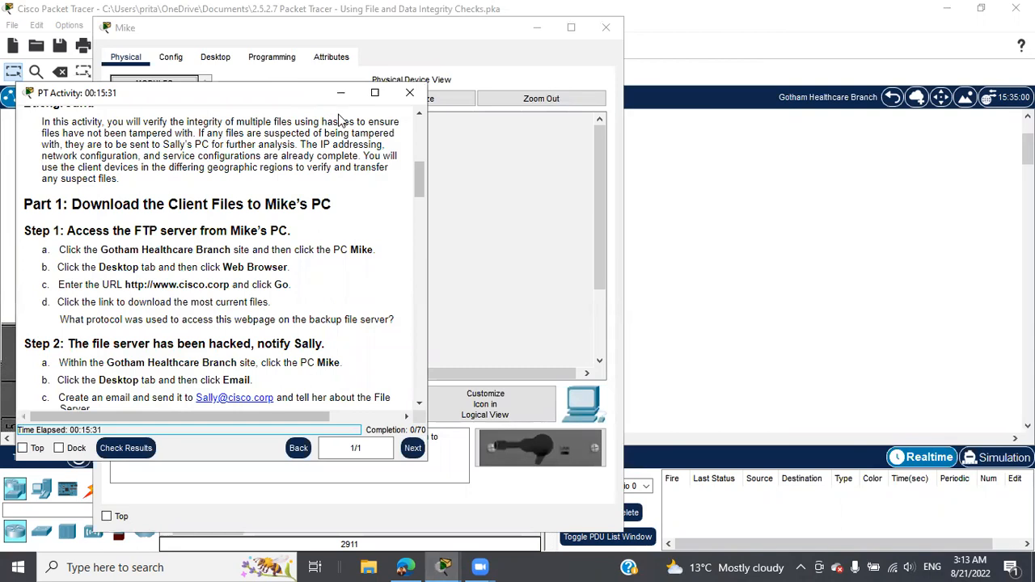
left_click_drag(311, 94, 897, 52)
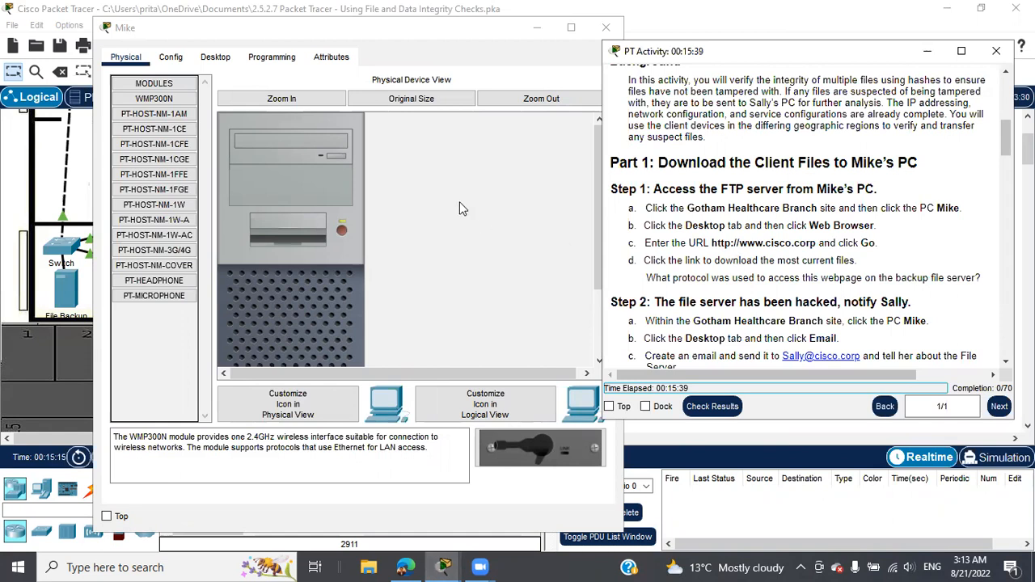
left_click(217, 57)
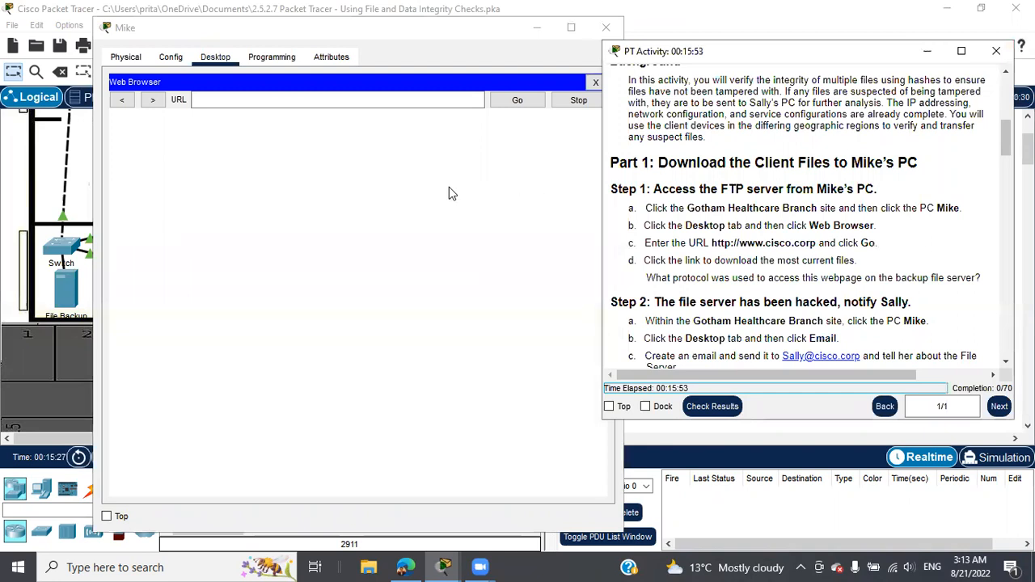
left_click(287, 106)
type("http://www.cisco.corp")
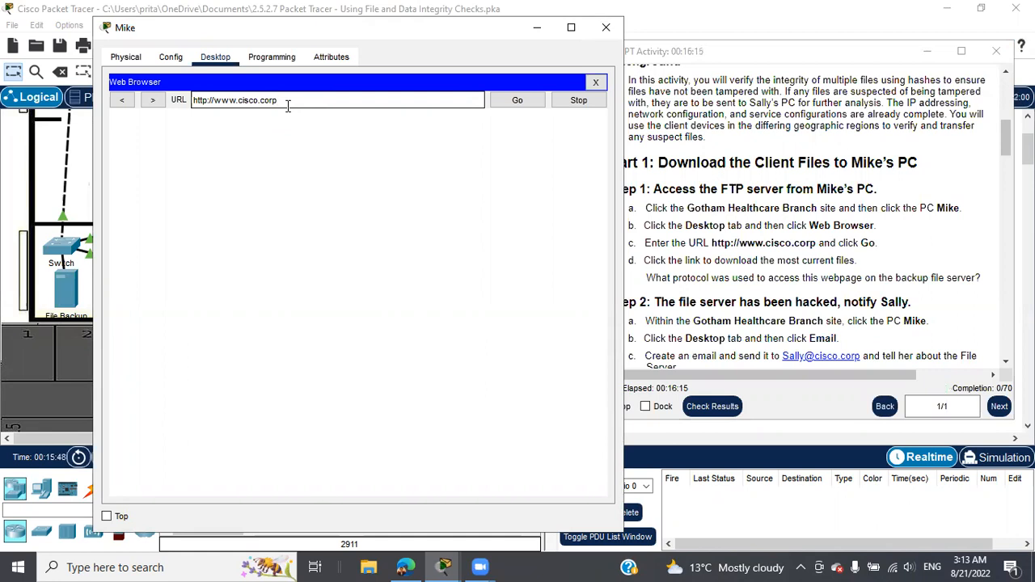
left_click(516, 100)
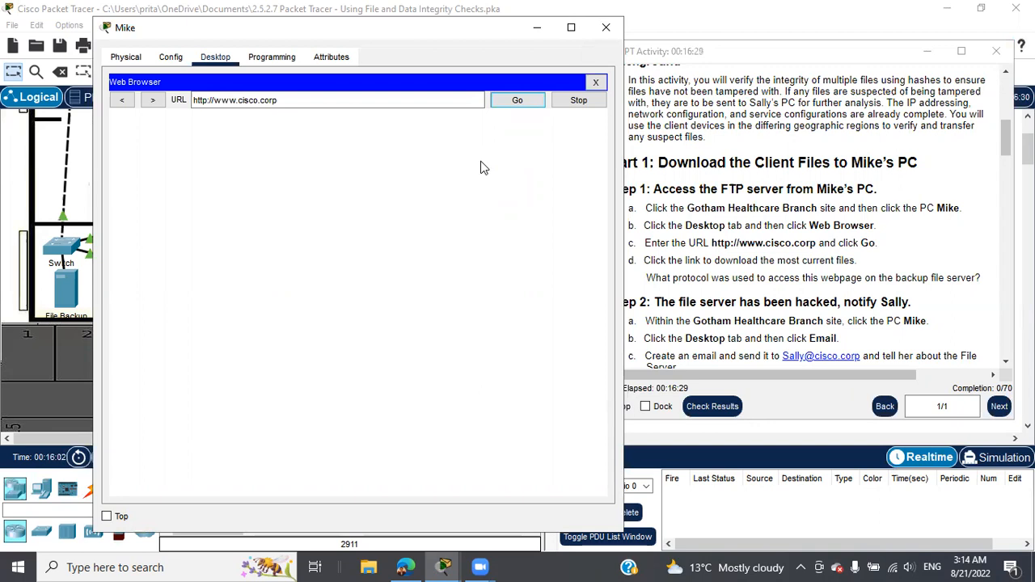
Step: Follow the page's 'Click Here!' download link to reveal the hacked page
left_click_drag(710, 242, 814, 249)
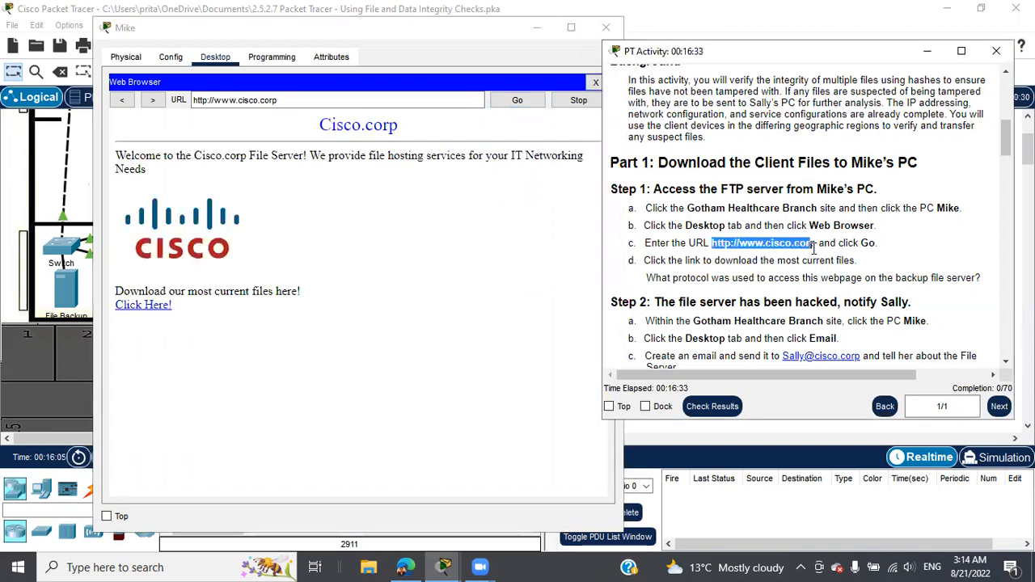
left_click(420, 264)
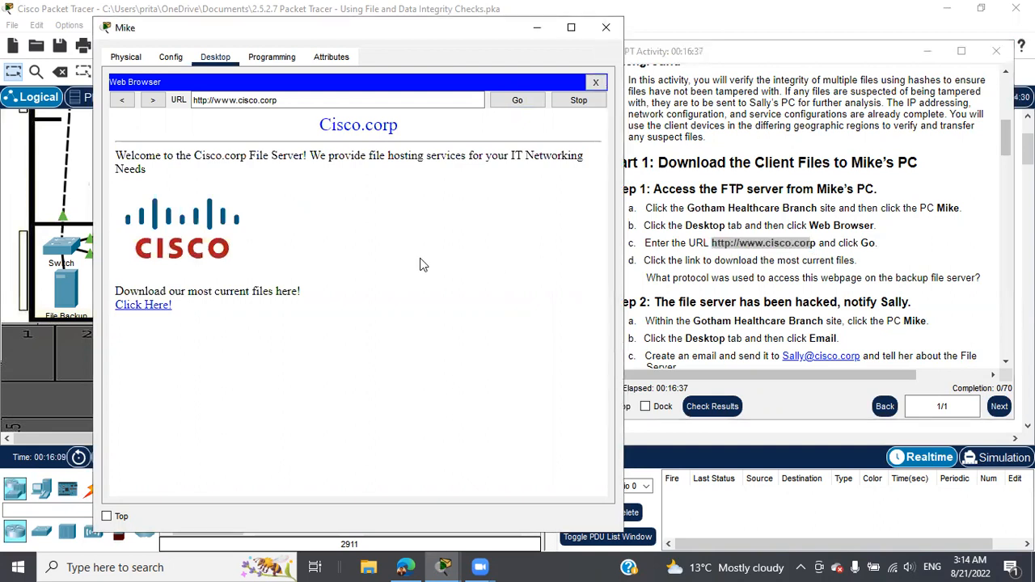
left_click(154, 309)
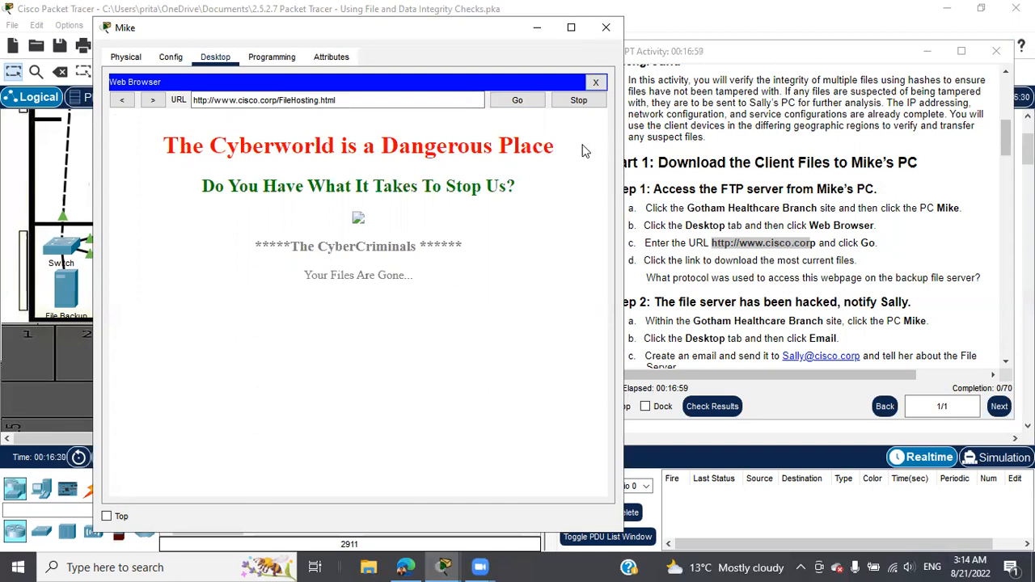
Step: Close Mike's window, scroll the instructions to Part 2, and reopen PC Mike
left_click(606, 28)
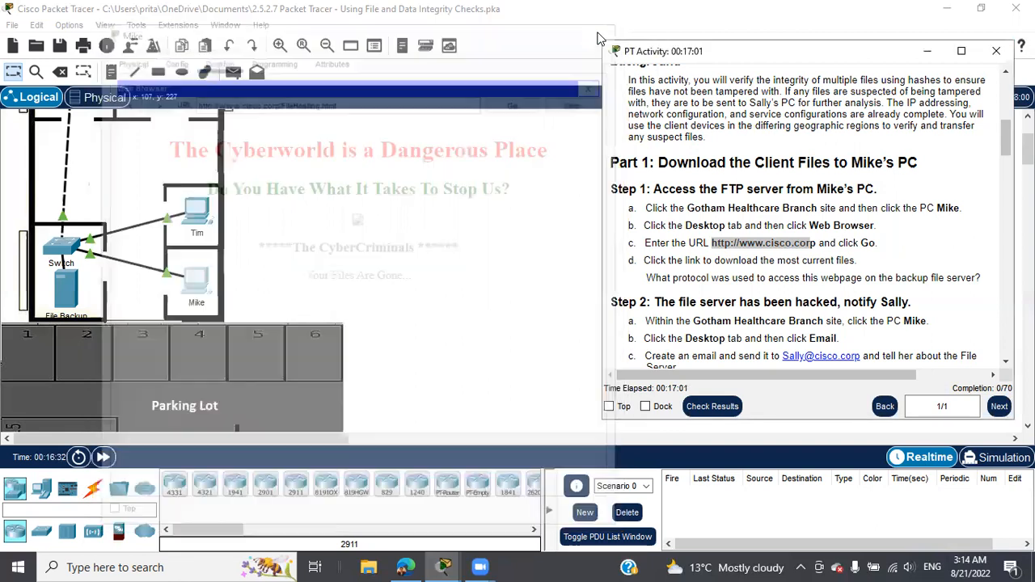
scroll(824, 239, "down", 3)
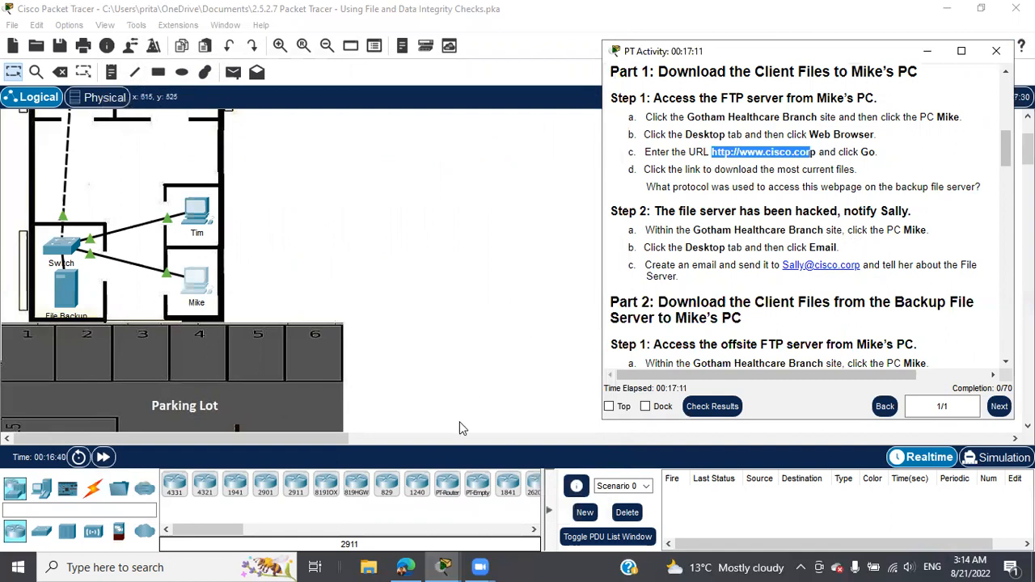
left_click(191, 289)
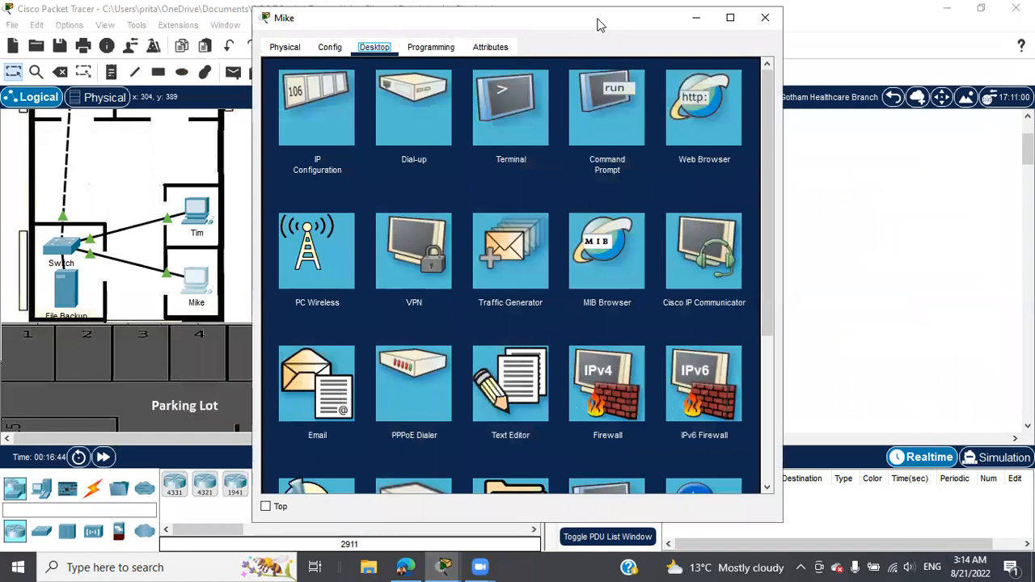
Step: Restore Mike's window to normal size, move it left, and bring the instructions forward
left_click_drag(599, 24, 388, 3)
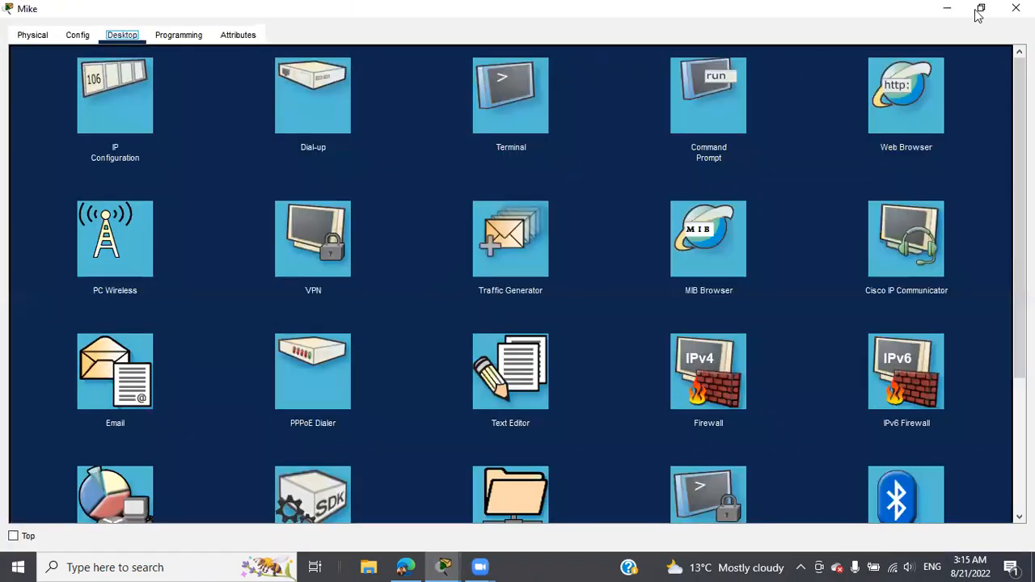
left_click(982, 8)
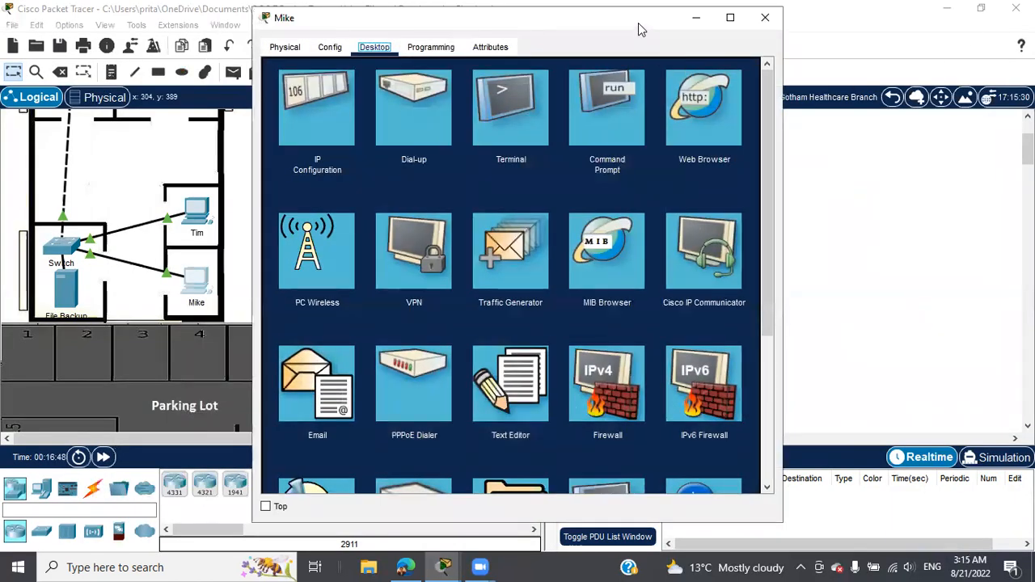
left_click_drag(629, 28, 475, 22)
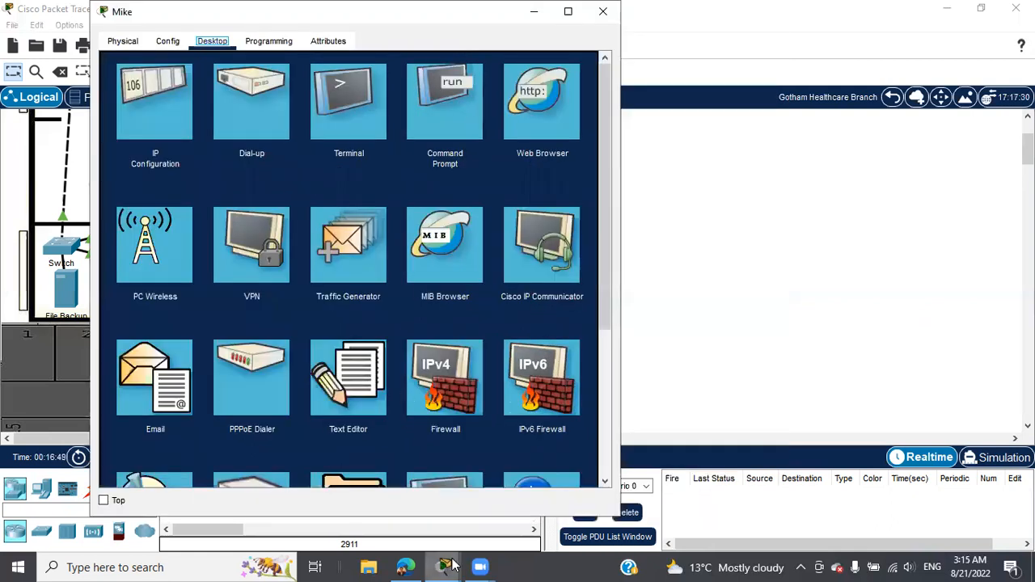
mouse_move(443, 567)
left_click(471, 497)
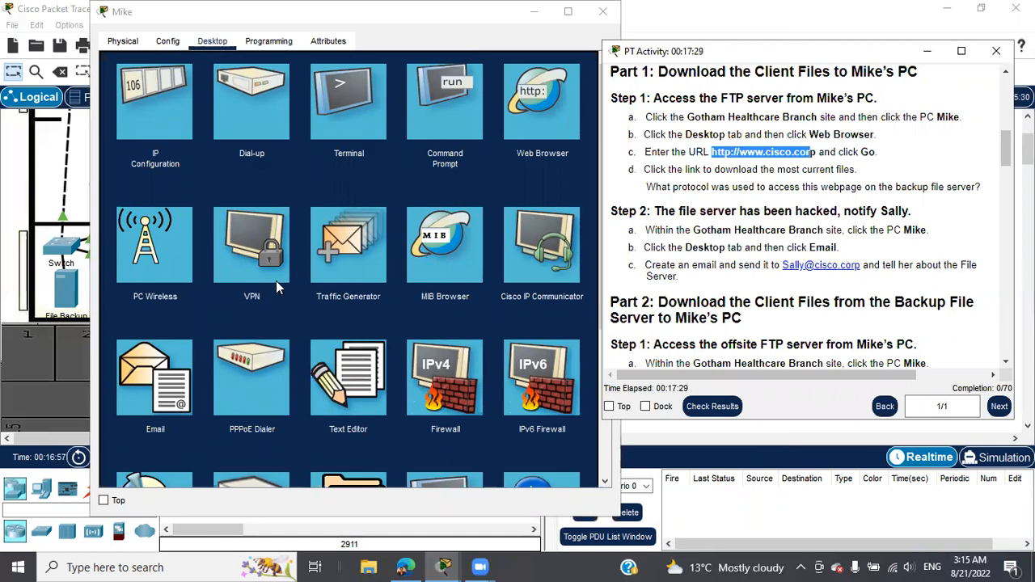
Step: Start a new email in the Email app, addressed to the recipient given in the instructions
left_click(150, 388)
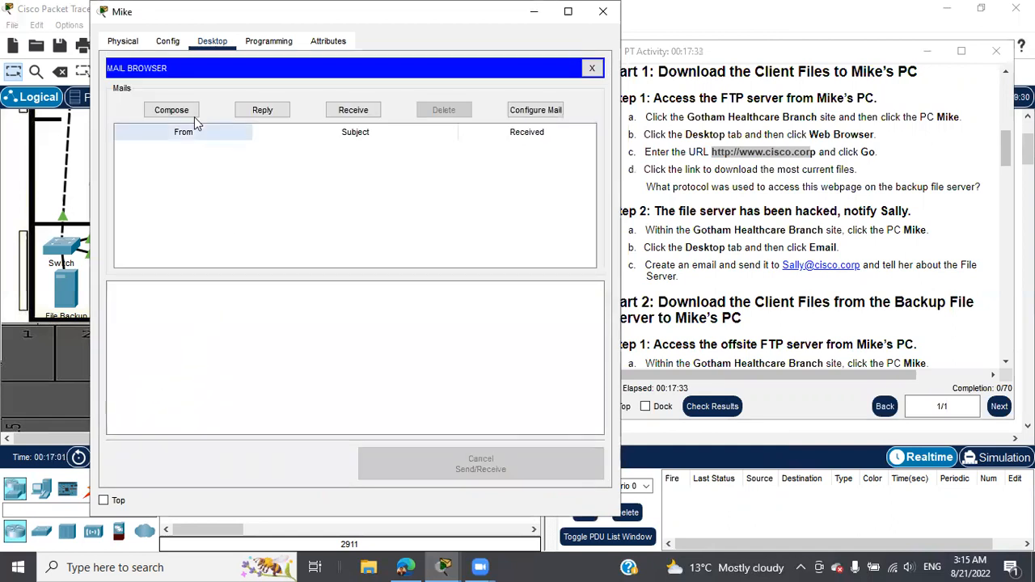
left_click(171, 109)
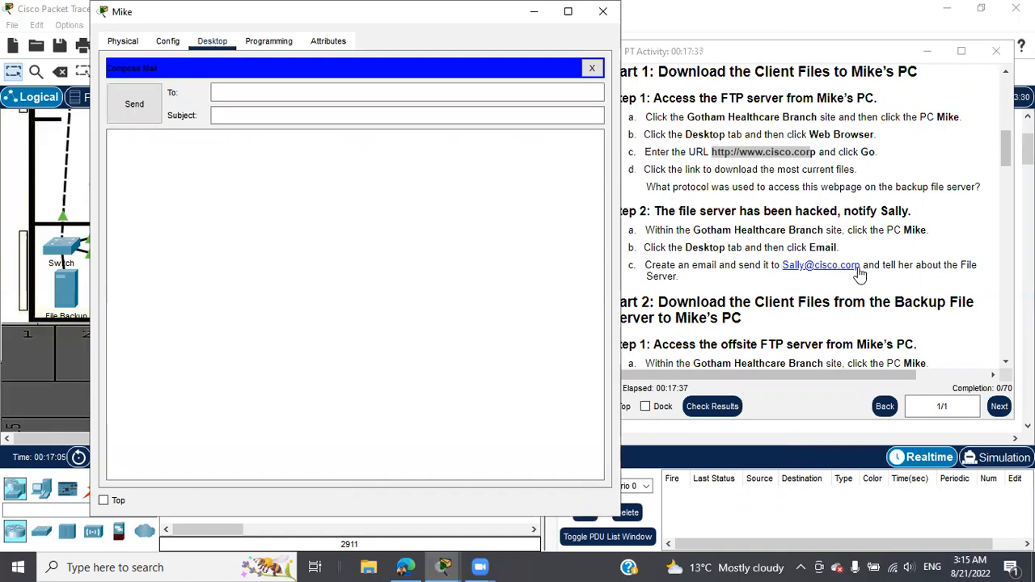
left_click_drag(863, 265, 781, 262)
right_click(798, 275)
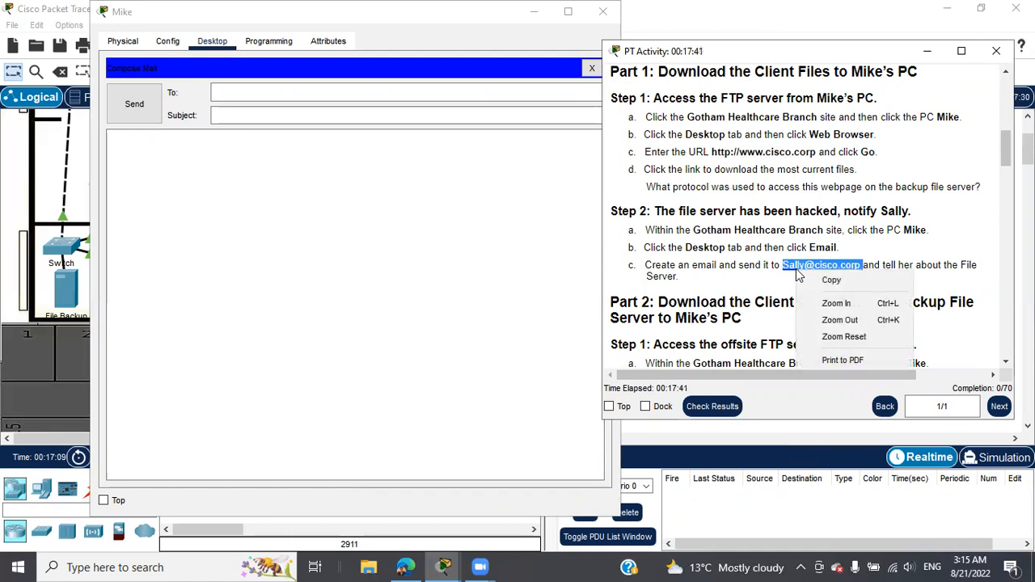
left_click(836, 279)
left_click(316, 94)
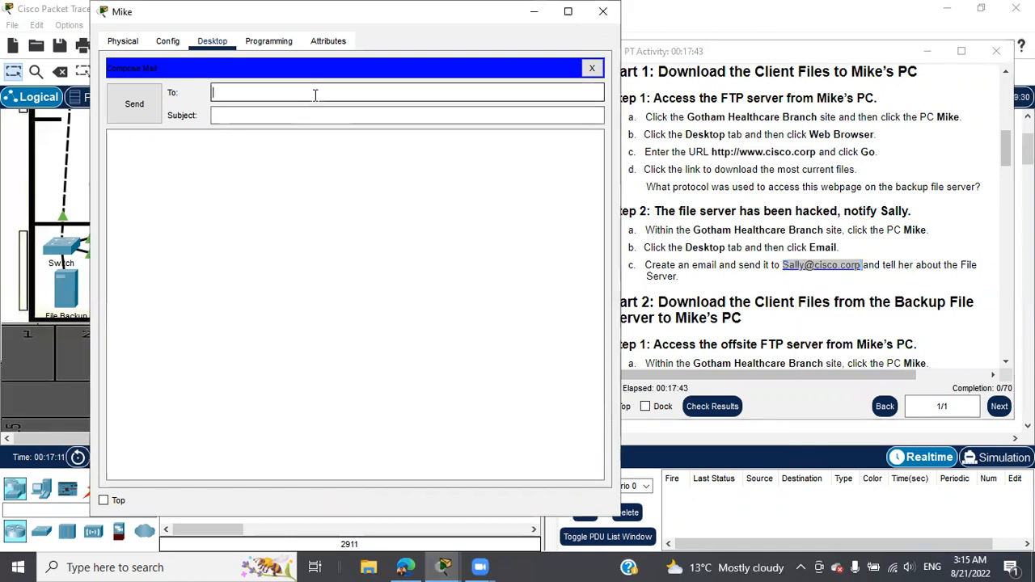
right_click(315, 95)
left_click(349, 182)
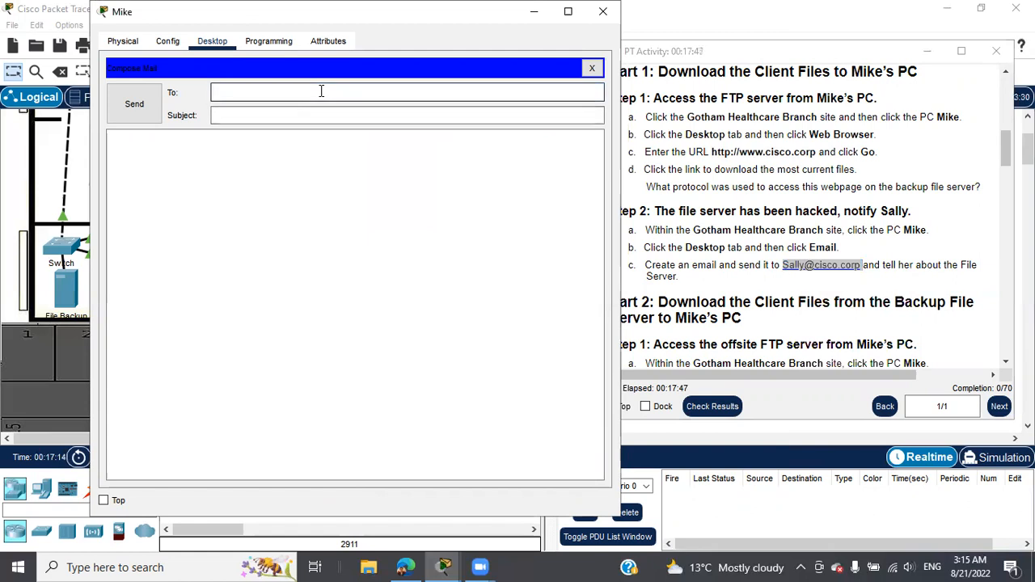
type("sally")
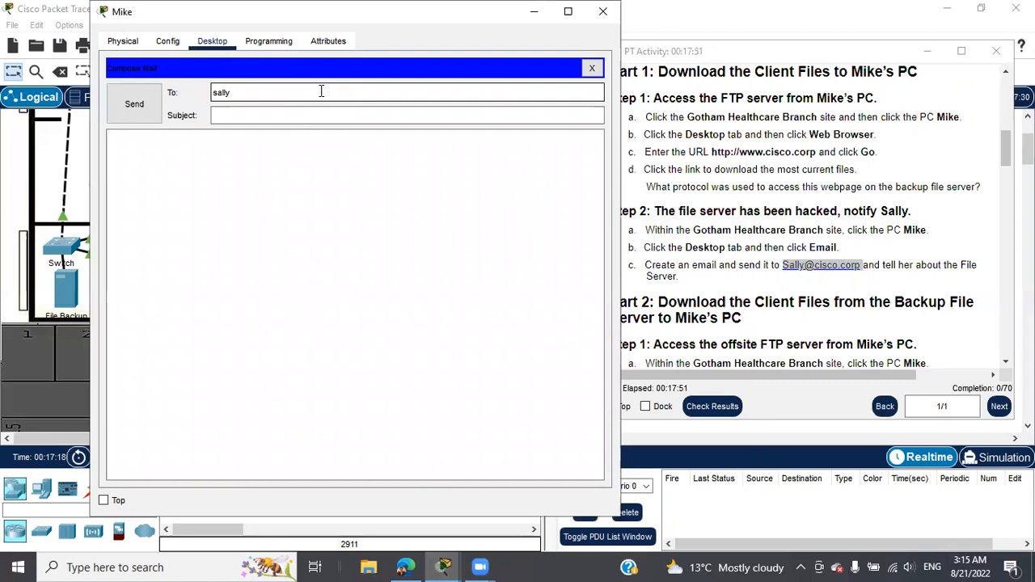
type("@cisco.corp")
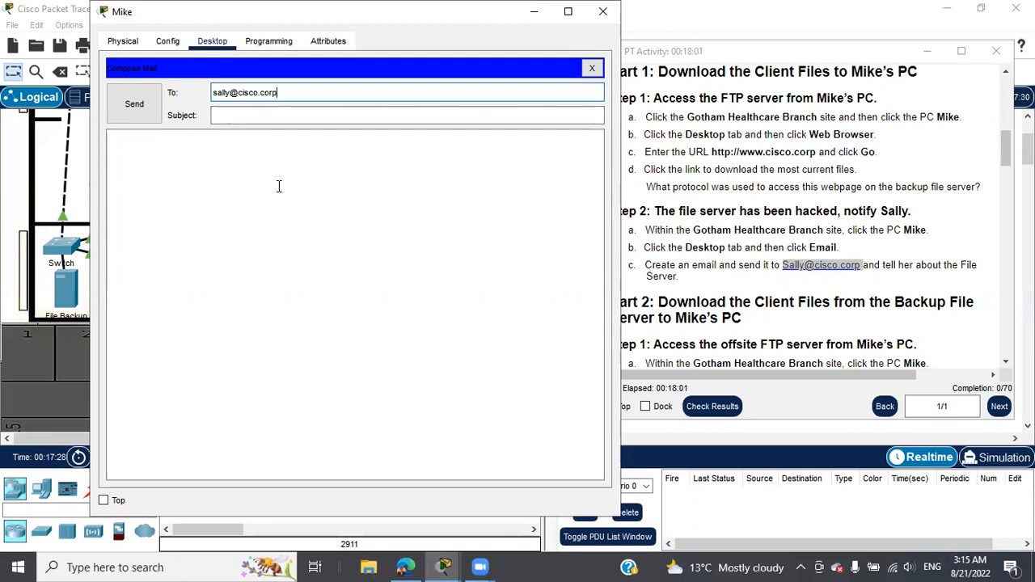
Step: Add subject 'File server has been hacked' and body 'FYI', then send the email
left_click(263, 115)
type("File ser")
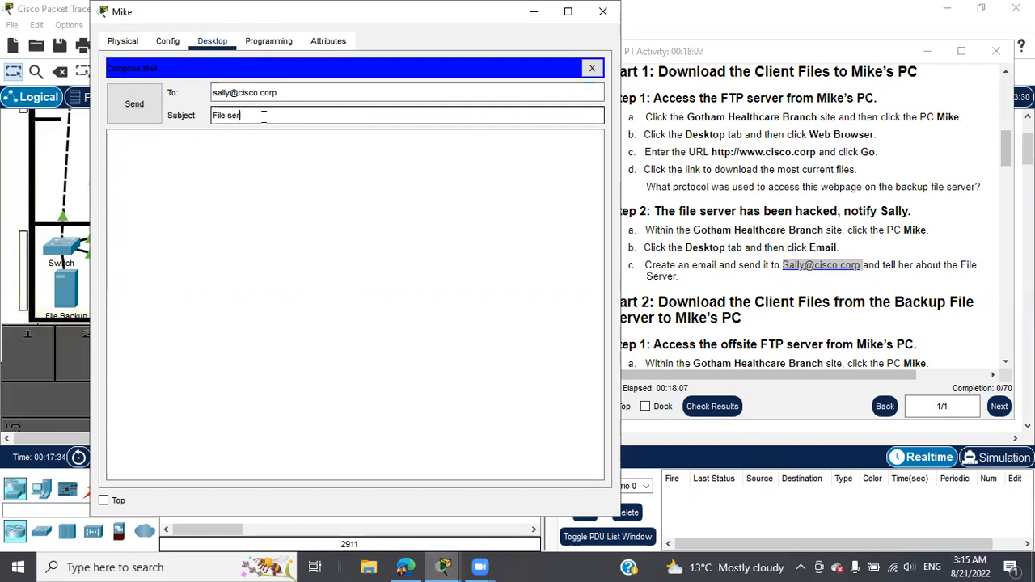
type("ver has been hacked")
left_click(287, 194)
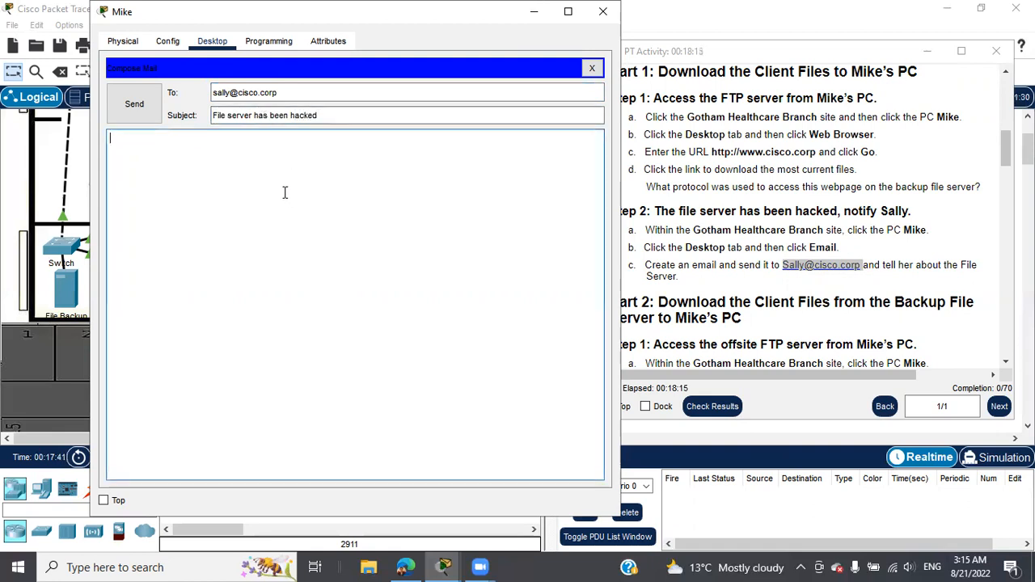
type("FYI")
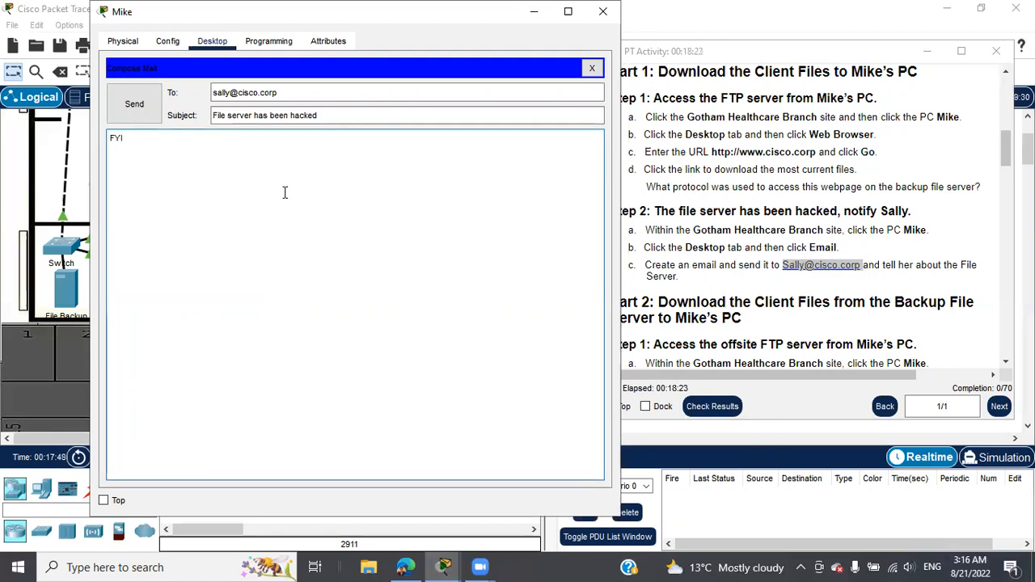
left_click(132, 104)
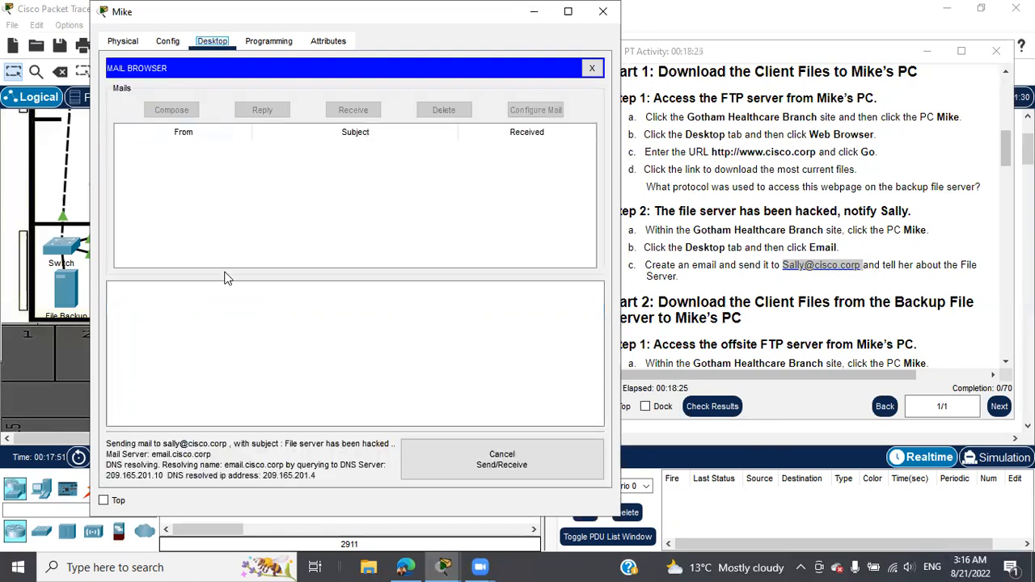
Step: Close the PC window and scroll the activity instructions to Part 2
scroll(218, 467, "down", 1)
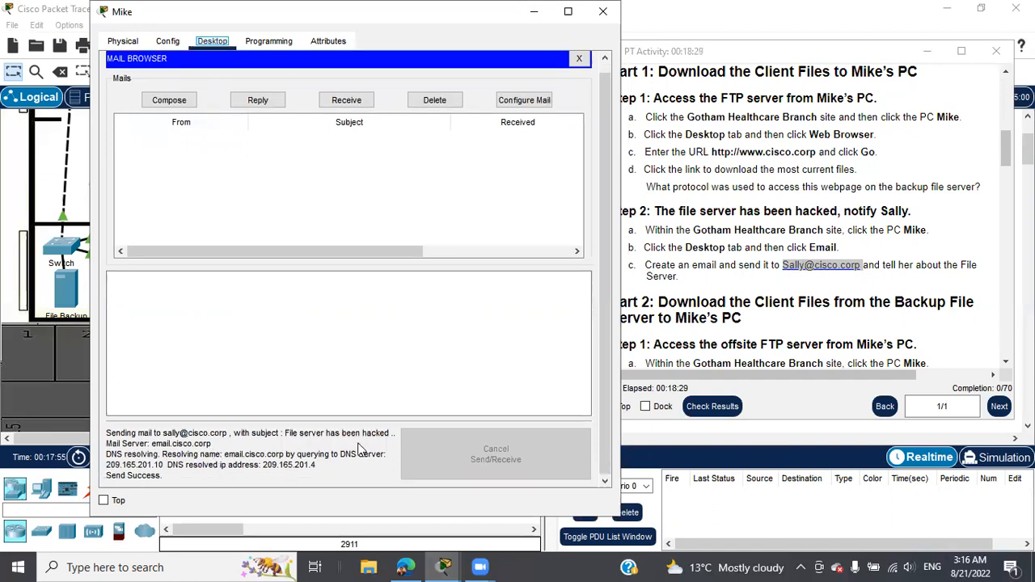
left_click(602, 15)
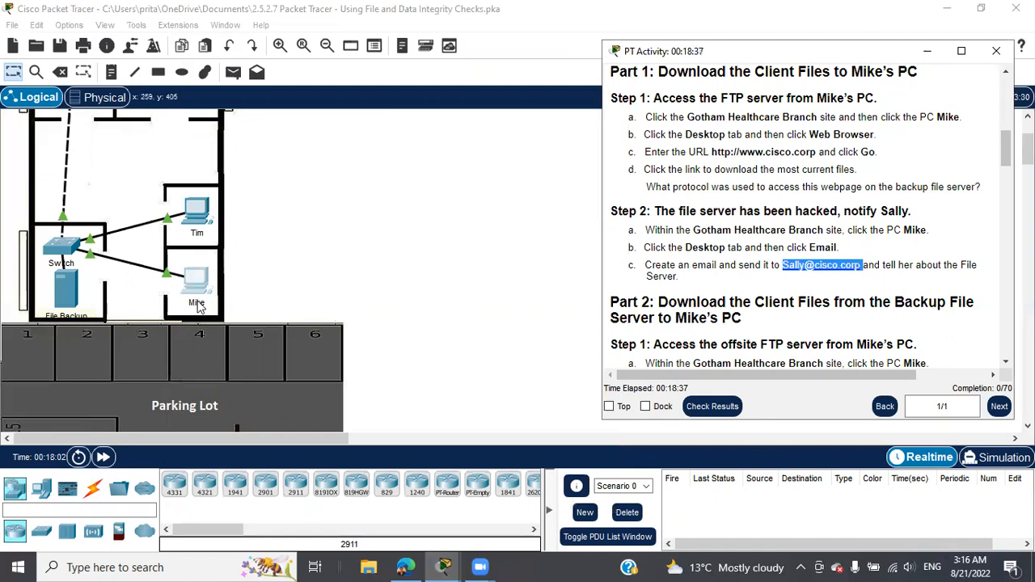
scroll(397, 234, "up", 2)
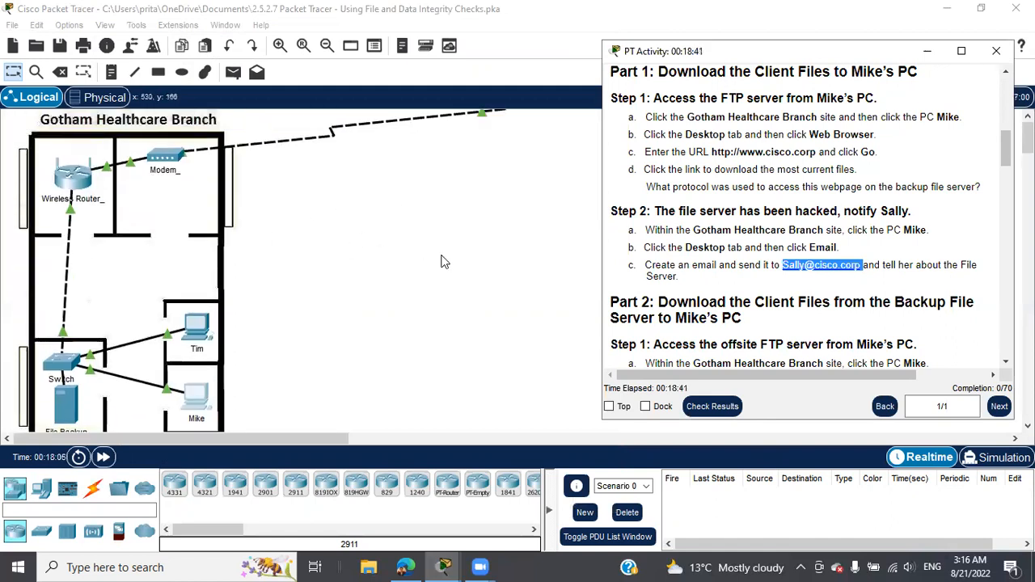
scroll(709, 259, "down", 2)
scroll(710, 257, "down", 2)
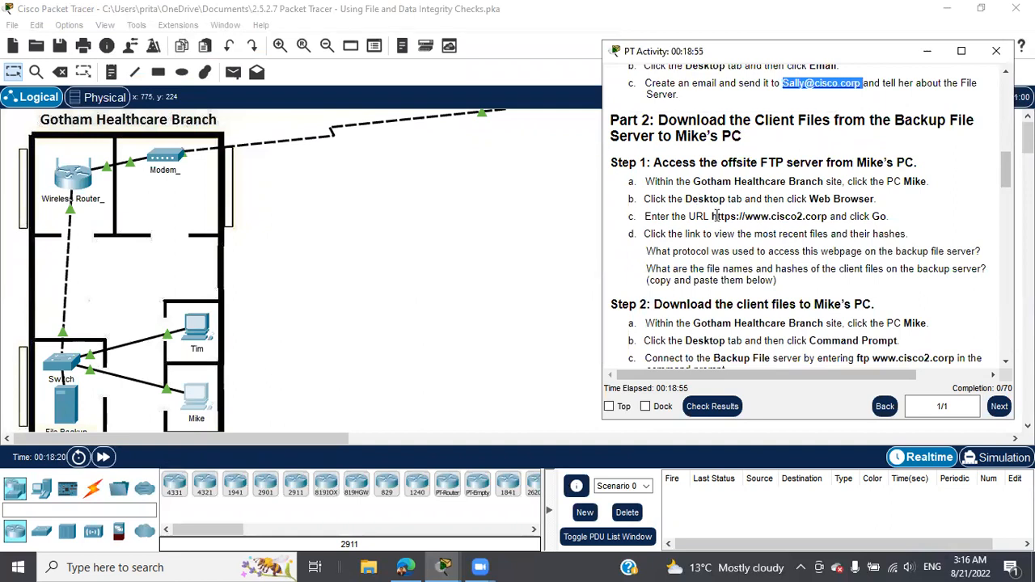
left_click_drag(712, 216, 823, 216)
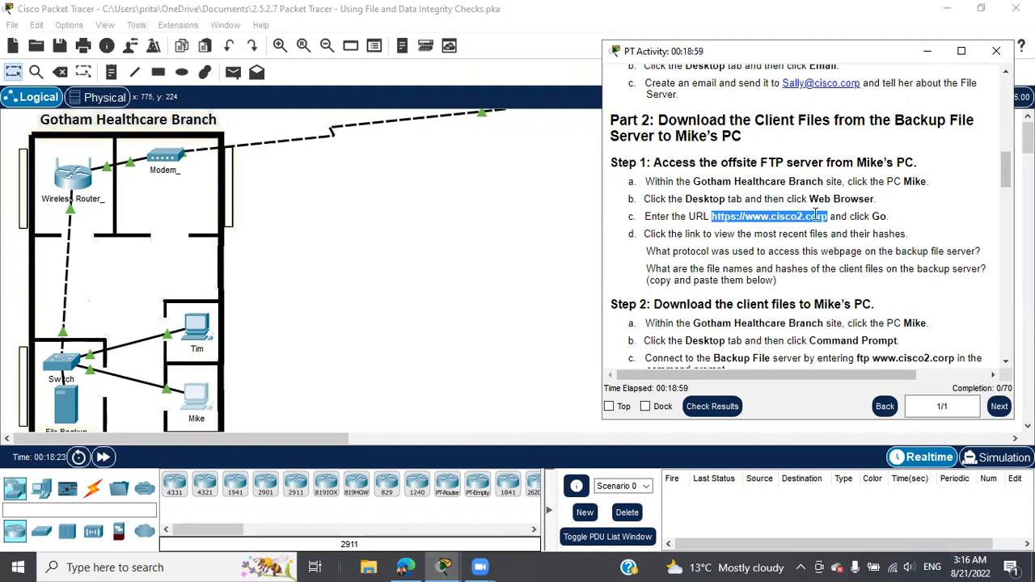
right_click(815, 217)
left_click(845, 225)
left_click(186, 405)
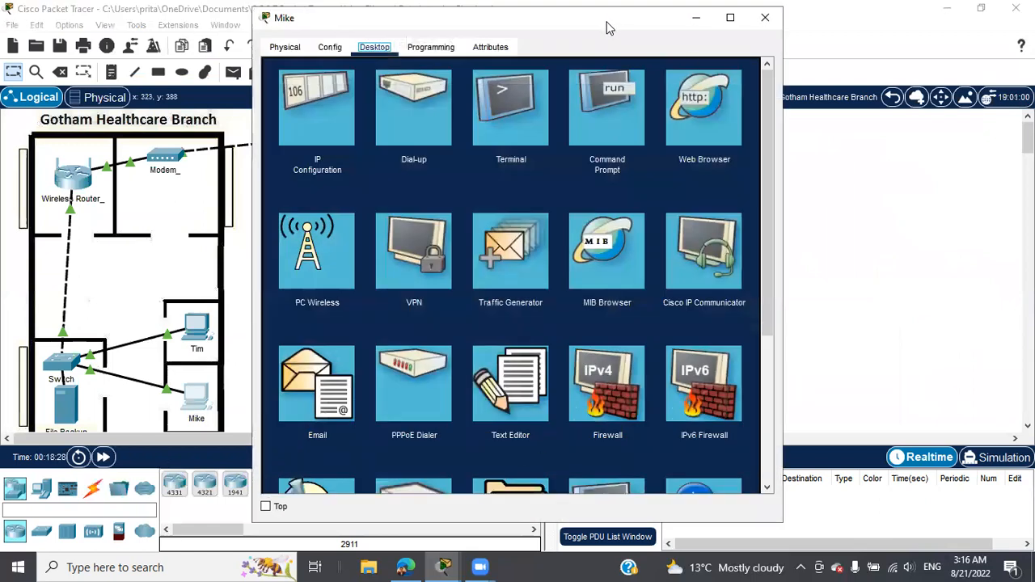
left_click_drag(610, 27, 419, 39)
mouse_move(443, 567)
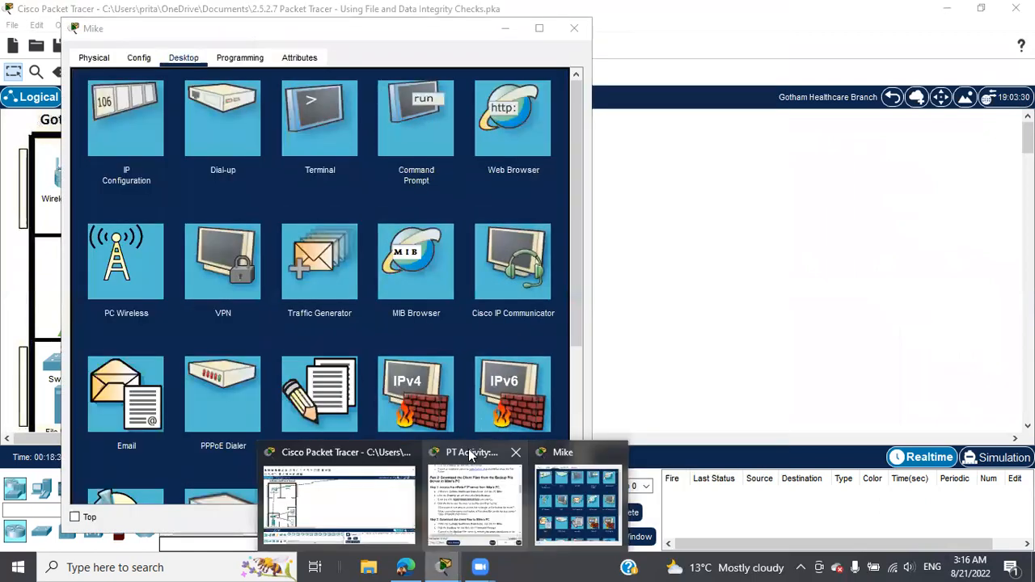
left_click(468, 447)
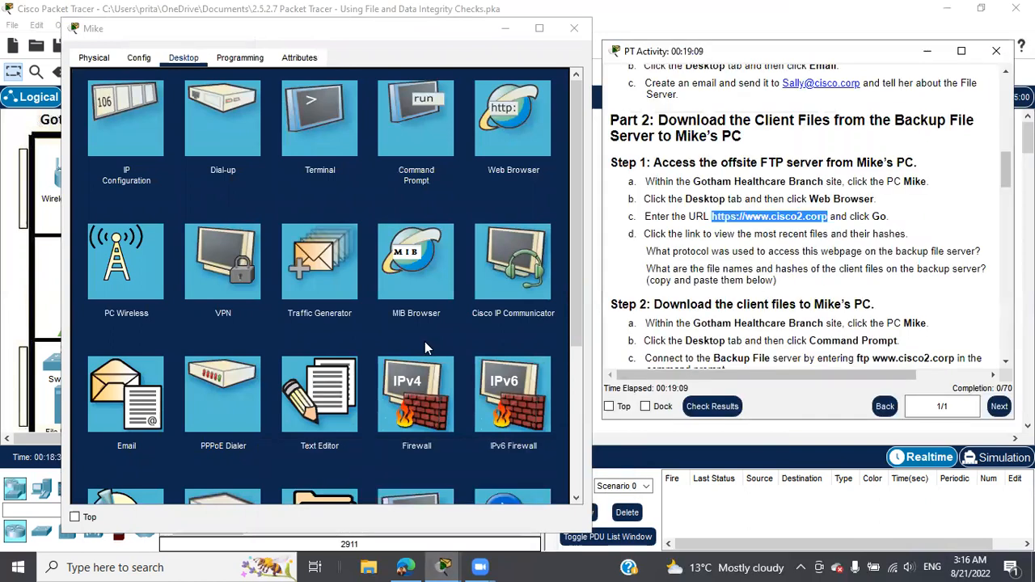
left_click(510, 121)
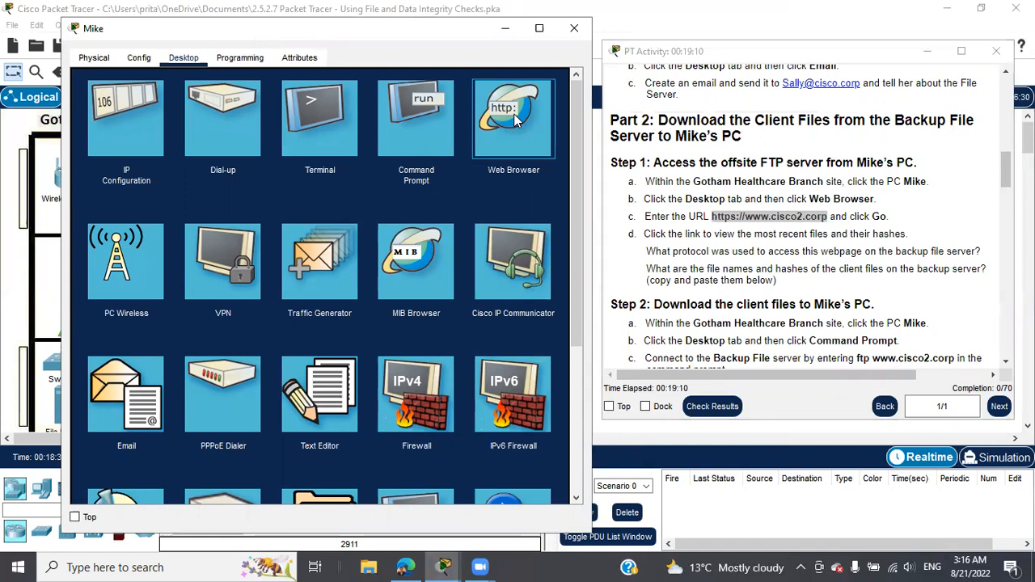
left_click(514, 119)
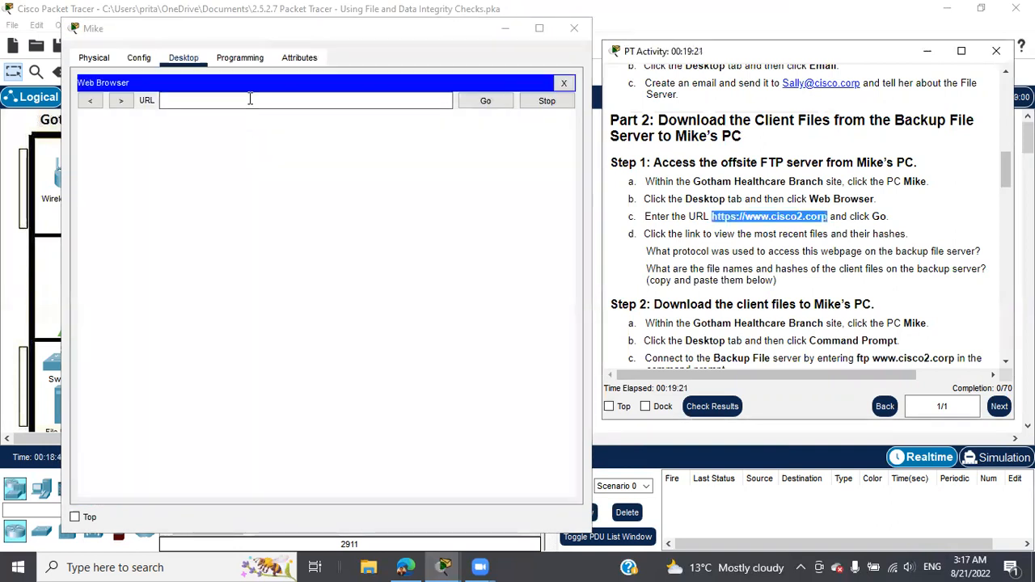
left_click(250, 99)
right_click(250, 99)
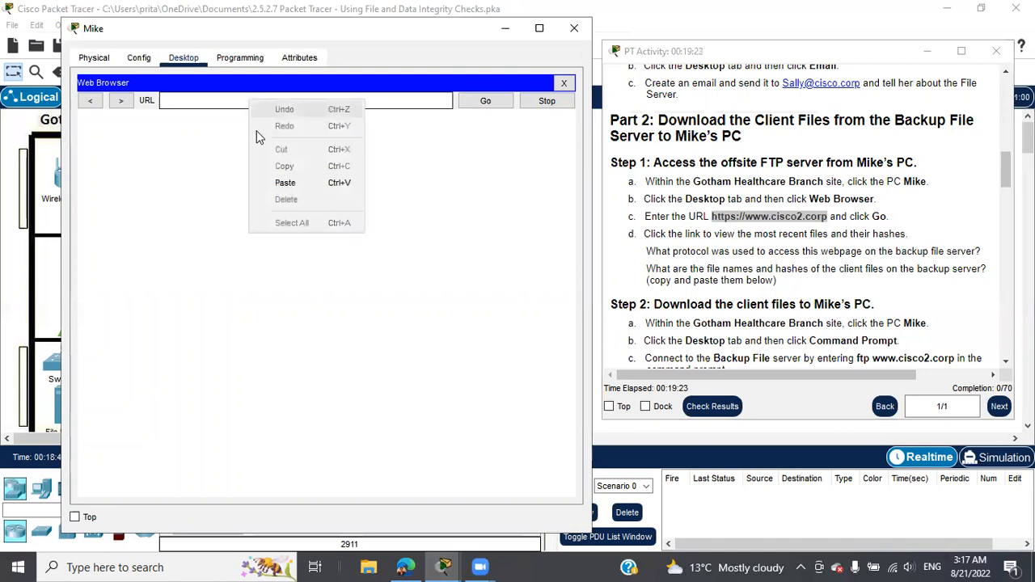
left_click(272, 181)
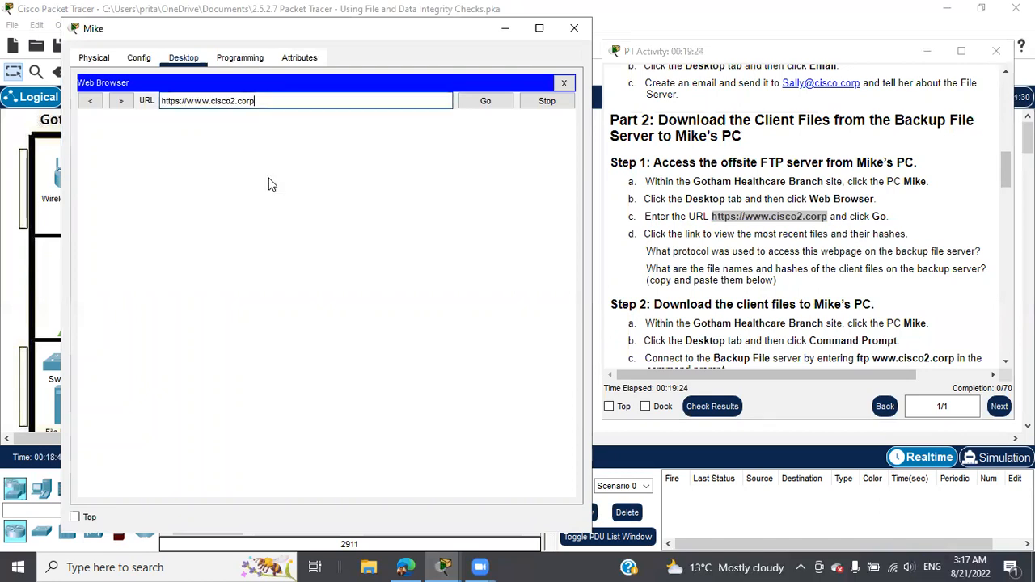
left_click(478, 105)
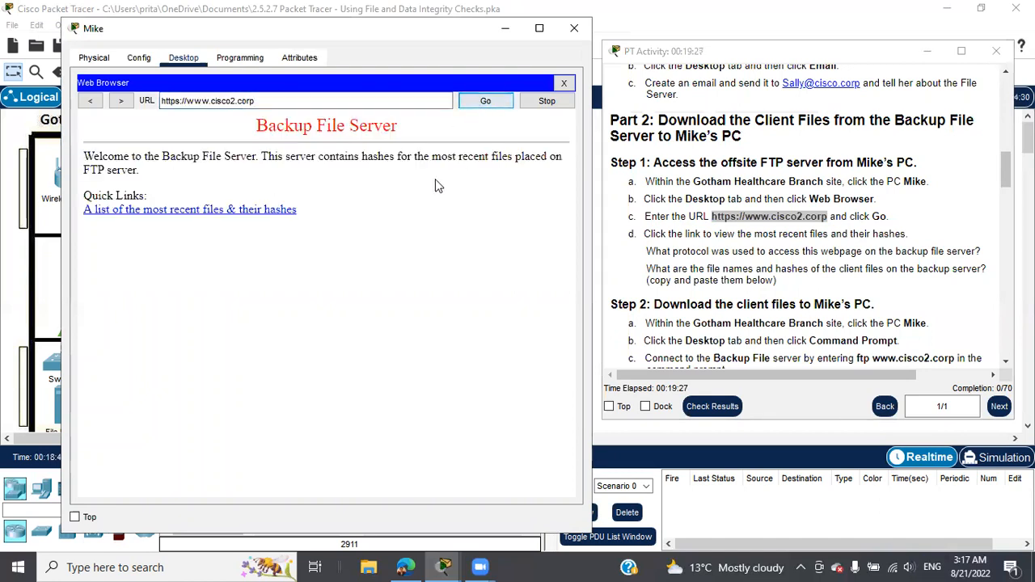
left_click(233, 212)
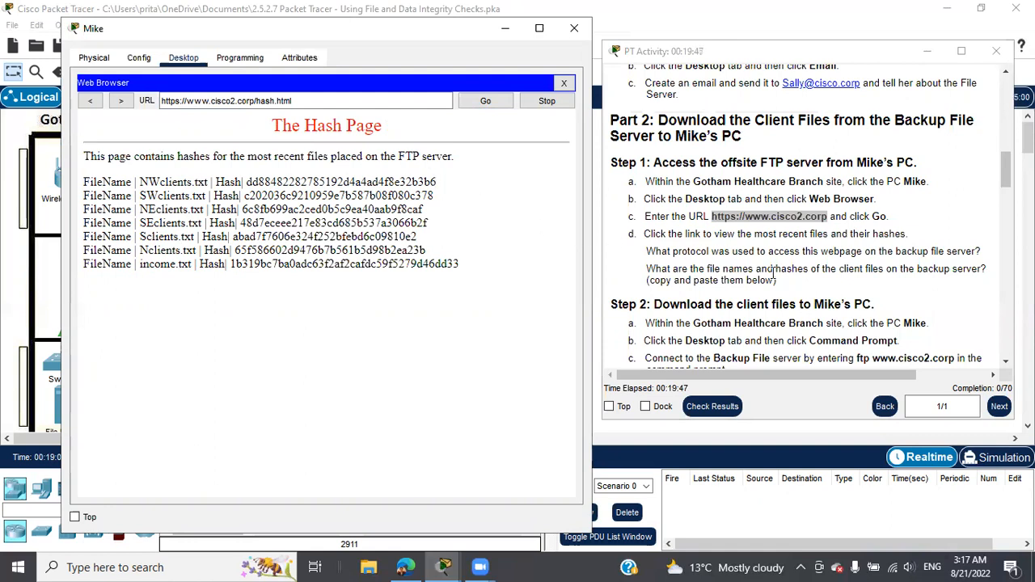
scroll(772, 279, "down", 2)
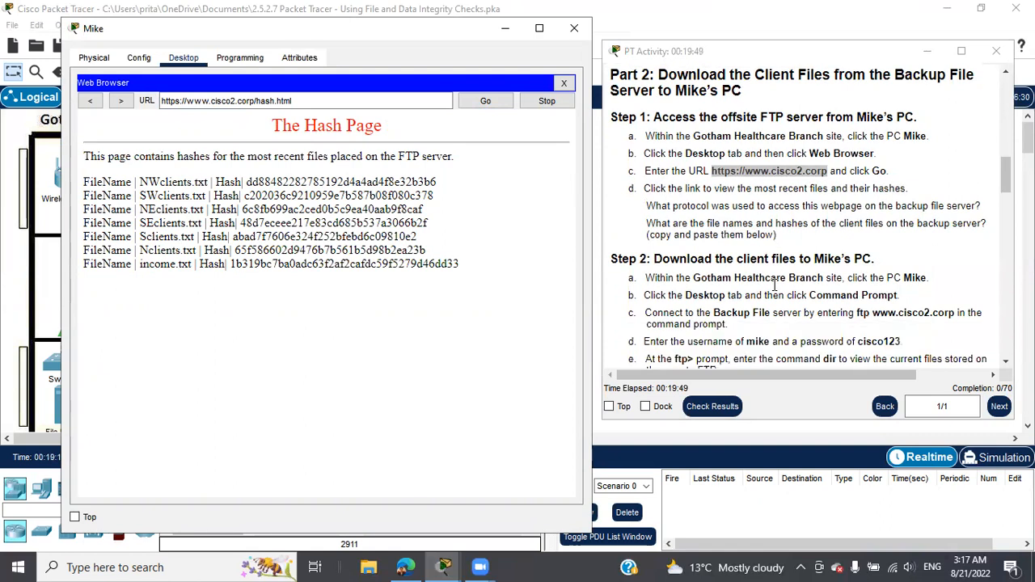
scroll(773, 285, "down", 1)
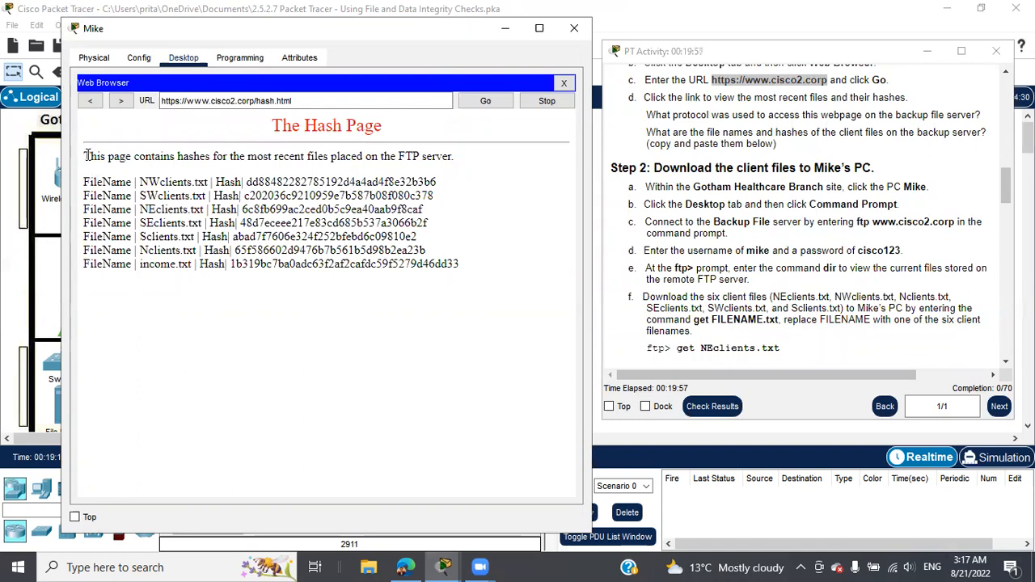
left_click_drag(85, 181, 479, 272)
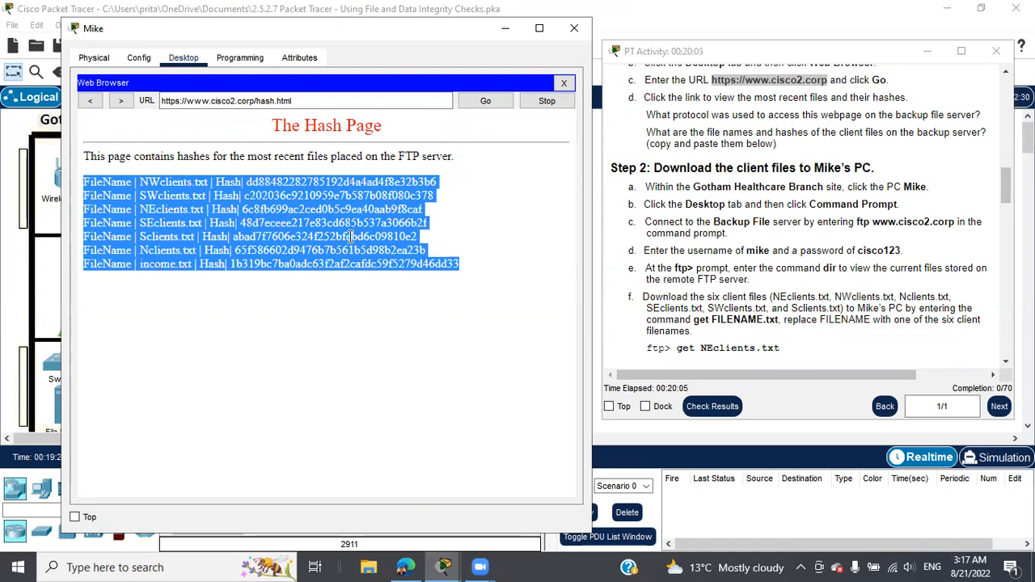
left_click(494, 319)
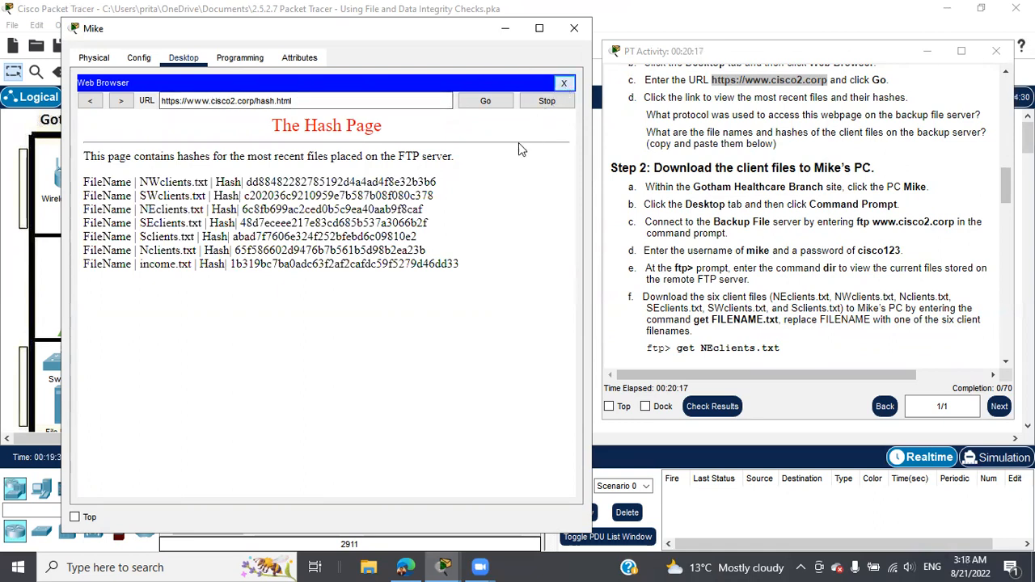
left_click(563, 83)
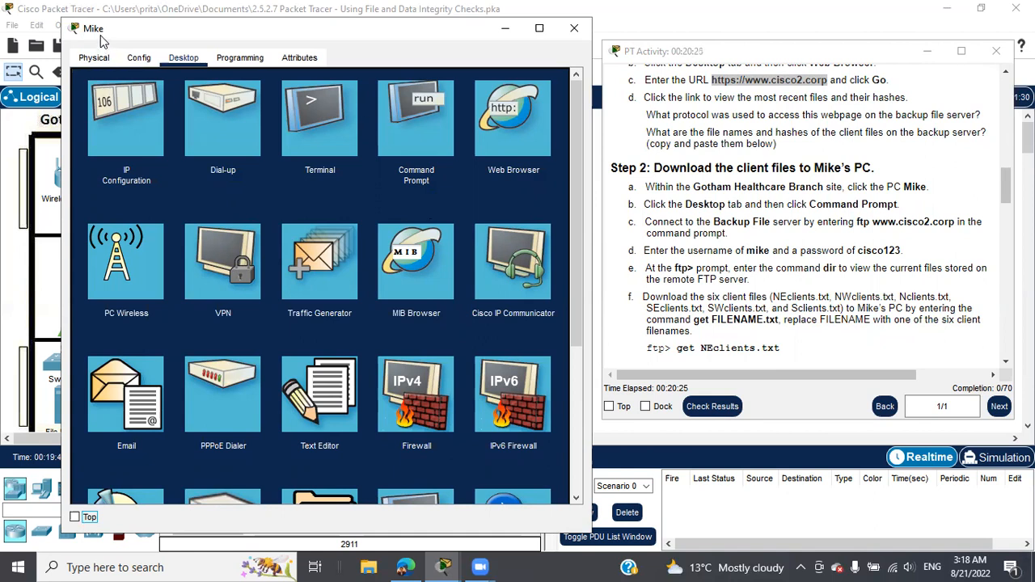
left_click(399, 108)
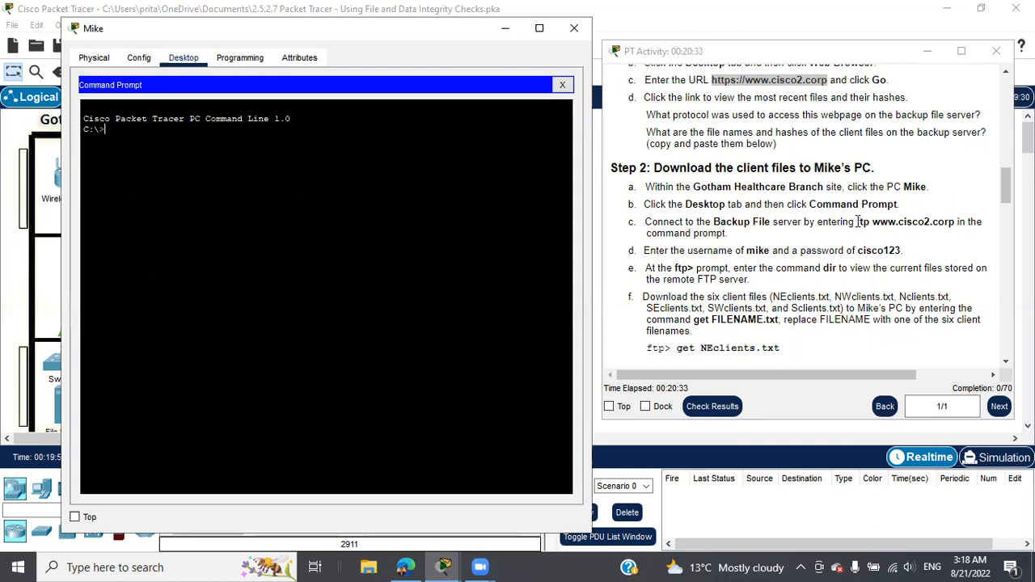
left_click_drag(857, 221, 956, 223)
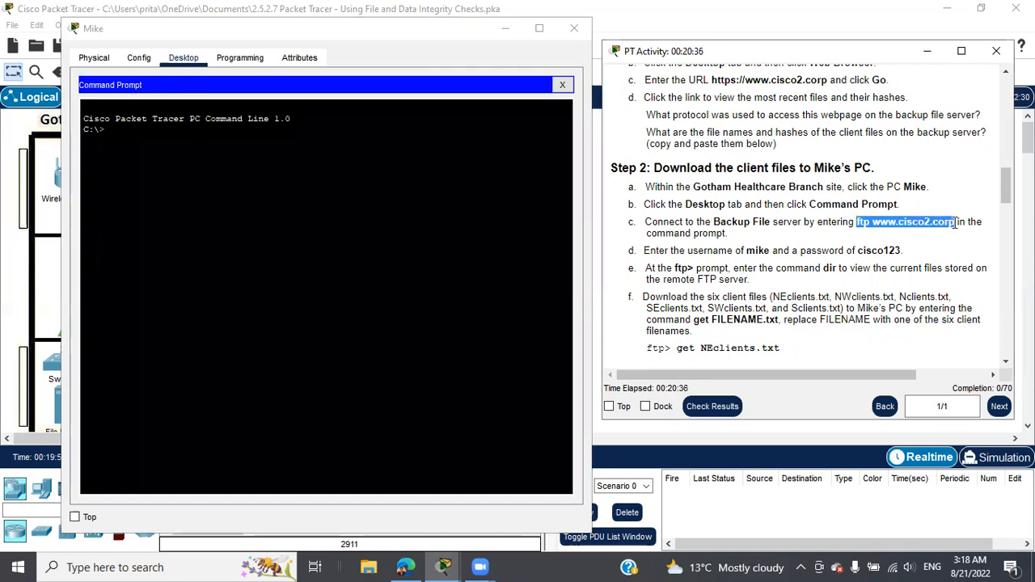
right_click(920, 227)
left_click(938, 235)
right_click(236, 143)
left_click(253, 173)
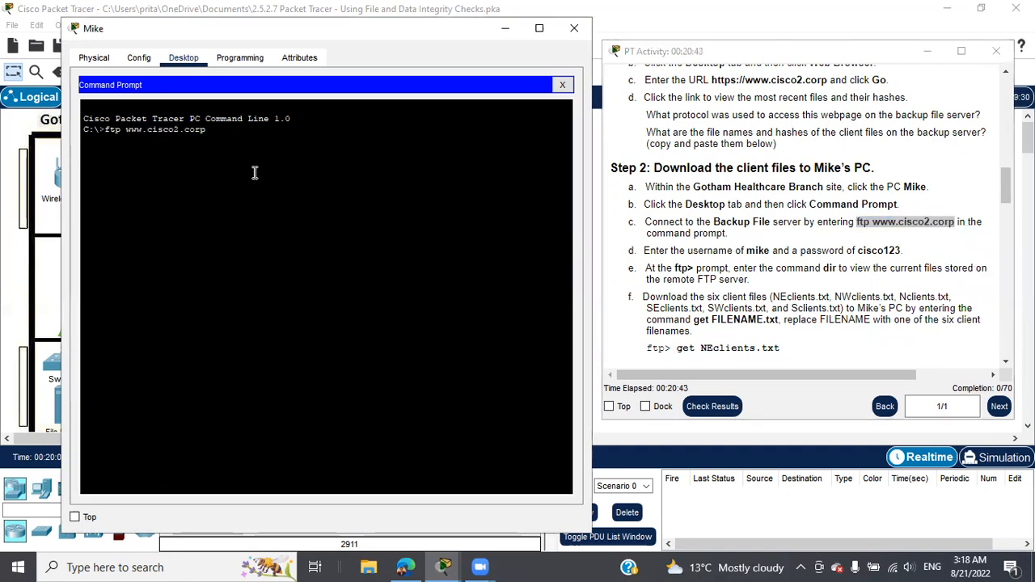
key("Return")
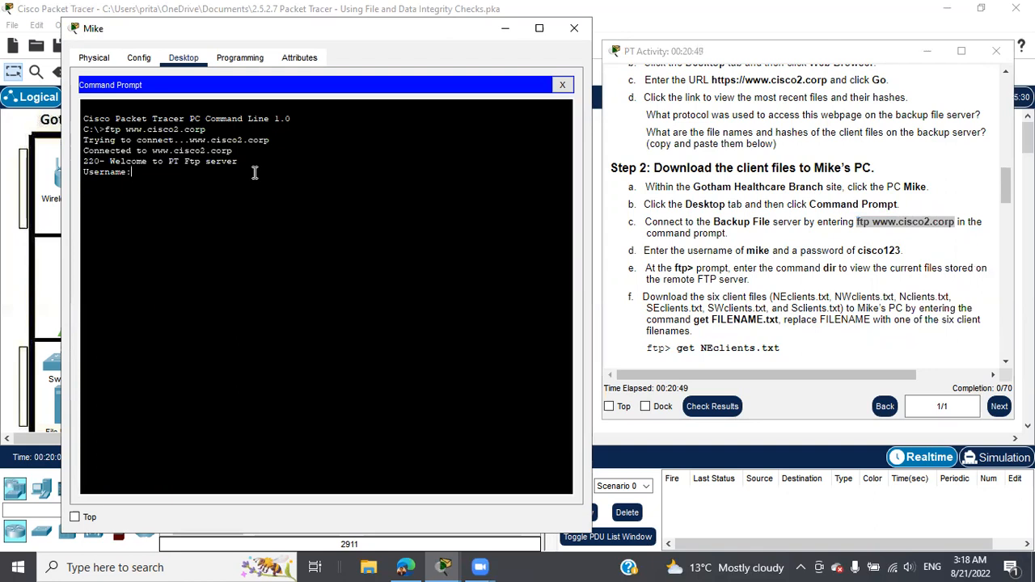
Step: Log in with the FTP username and password and list the server's files with dir
type("mike")
key("Return")
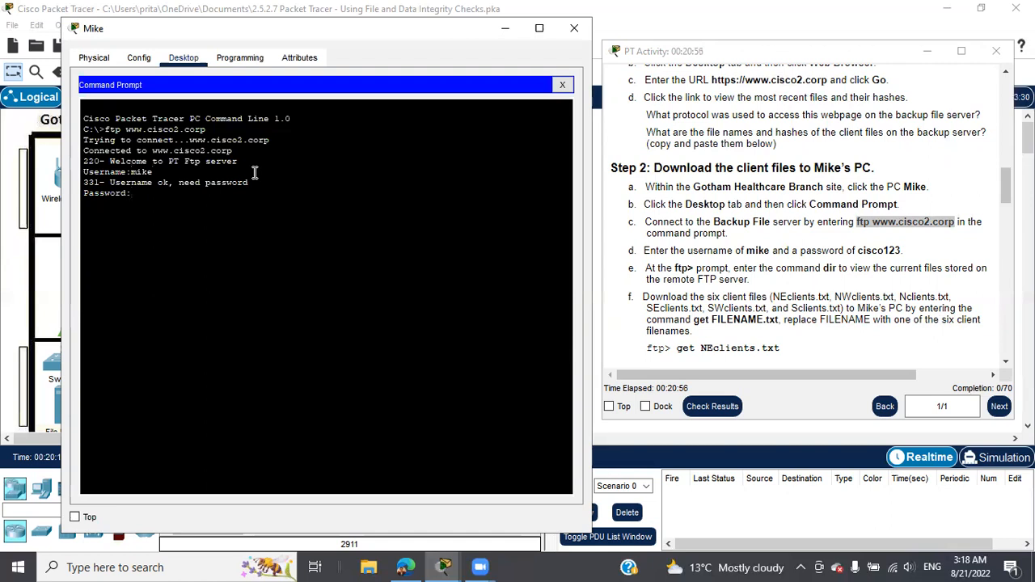
key("Return")
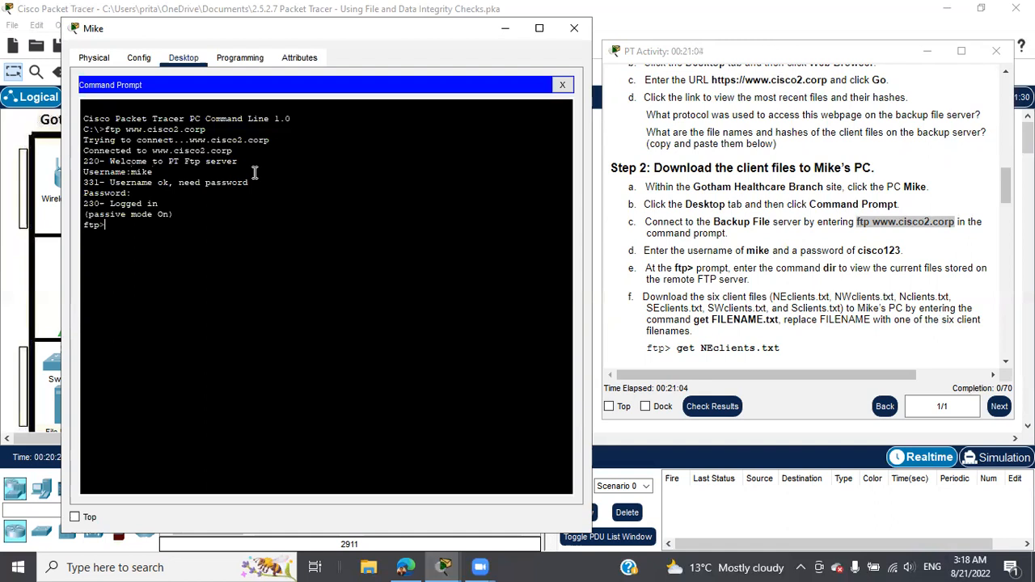
key("Return")
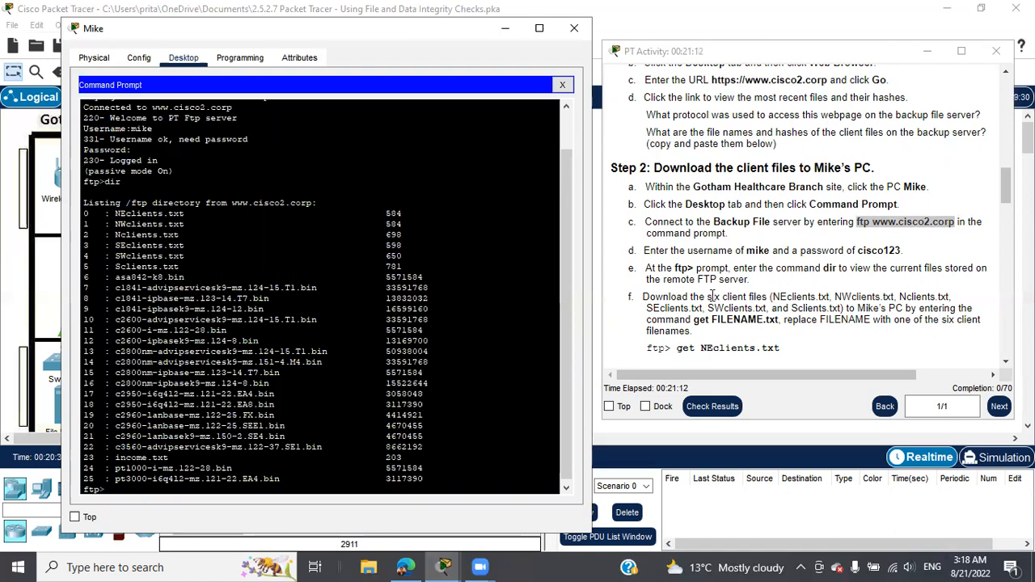
Step: Copy 'get NEclients.txt' from the instructions and run it at the ftp> prompt
scroll(713, 296, "down", 1)
scroll(711, 304, "down", 1)
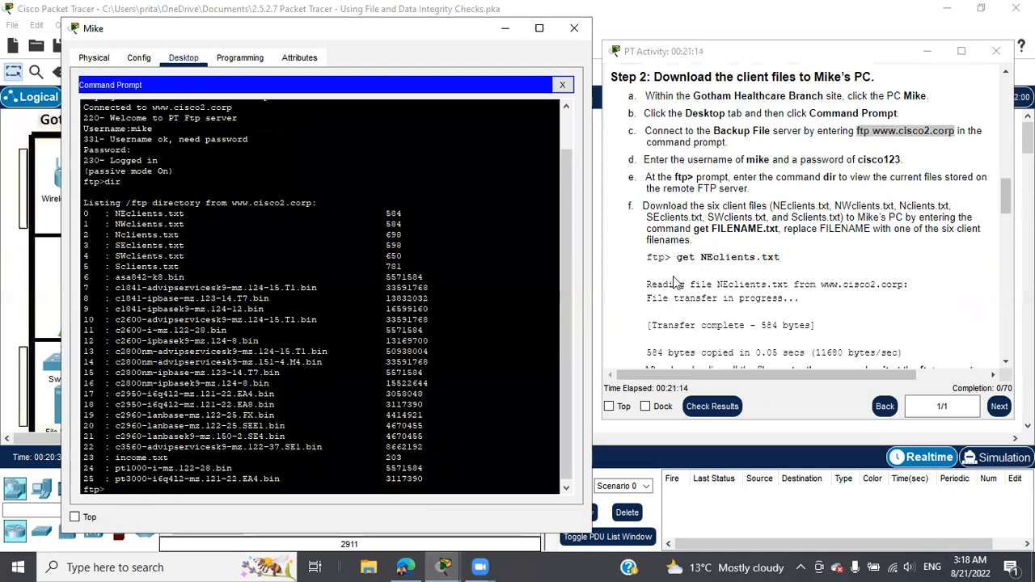
left_click_drag(677, 257, 784, 263)
right_click(790, 262)
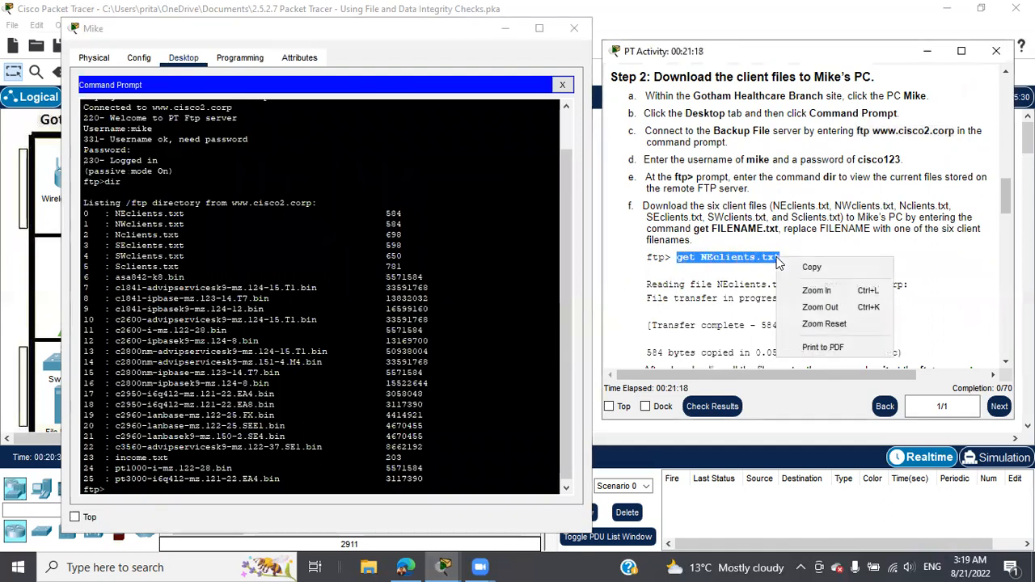
left_click(809, 267)
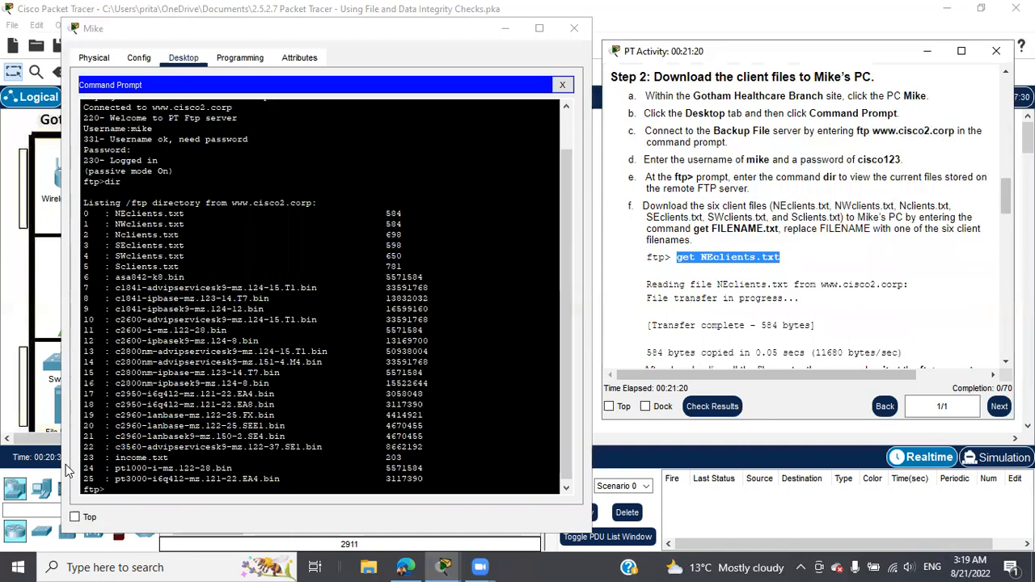
left_click(66, 464)
right_click(126, 490)
left_click(149, 510)
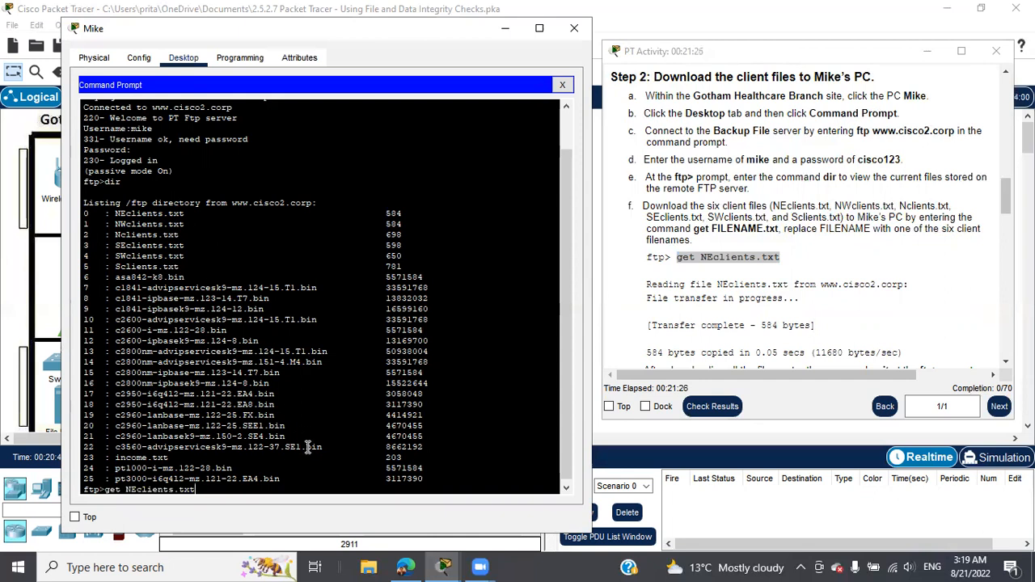
key("Return")
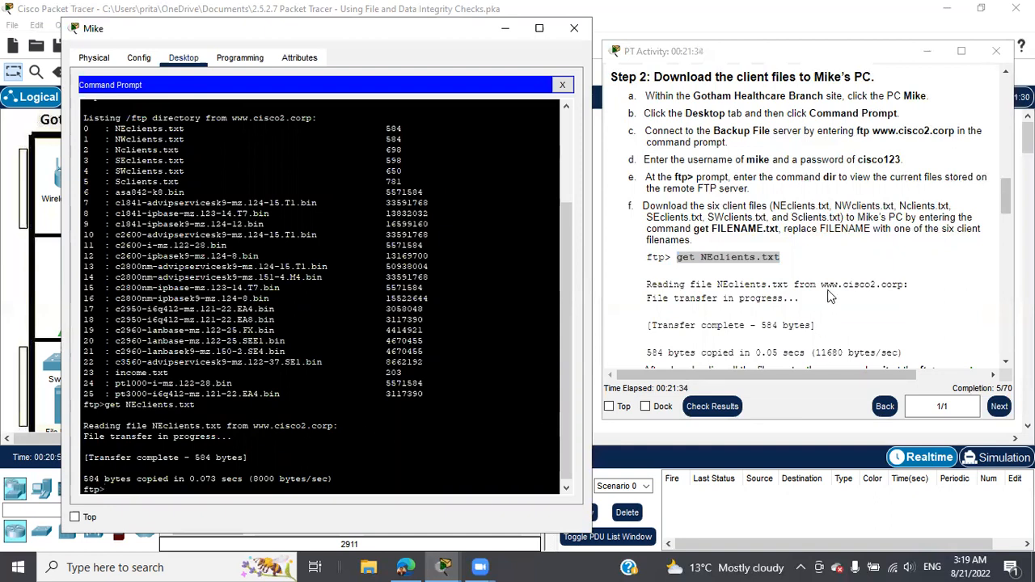
Step: Quit the FTP session and run dir to confirm NEclients.txt is on C:\
scroll(833, 287, "down", 1)
scroll(833, 285, "down", 1)
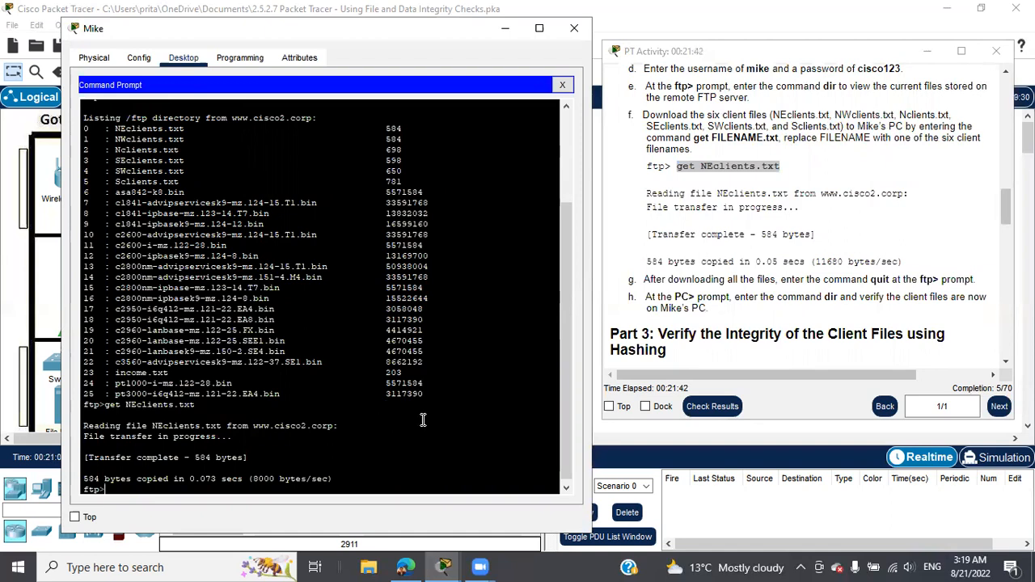
type("quit")
key("Return")
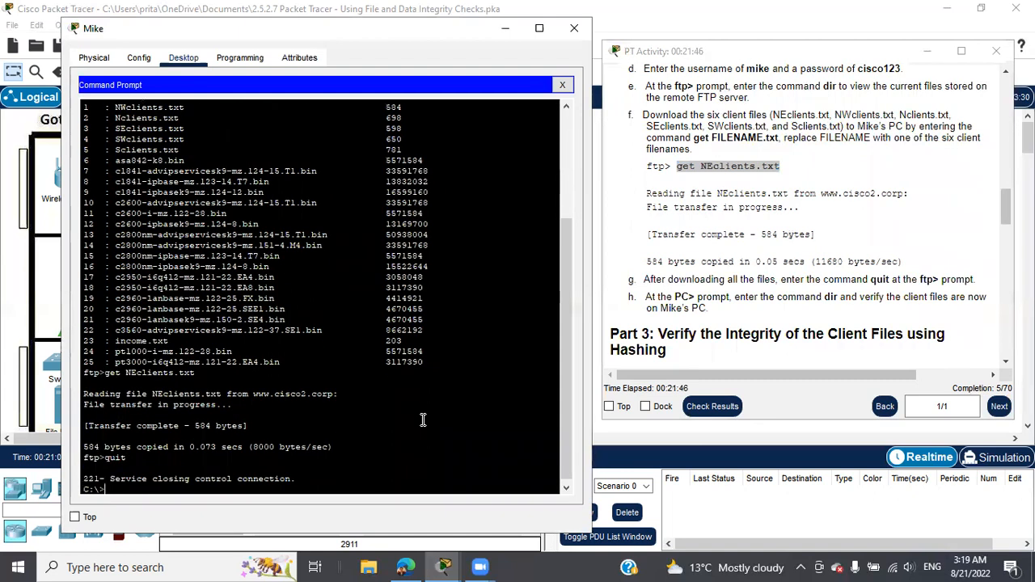
type("dir")
key("Return")
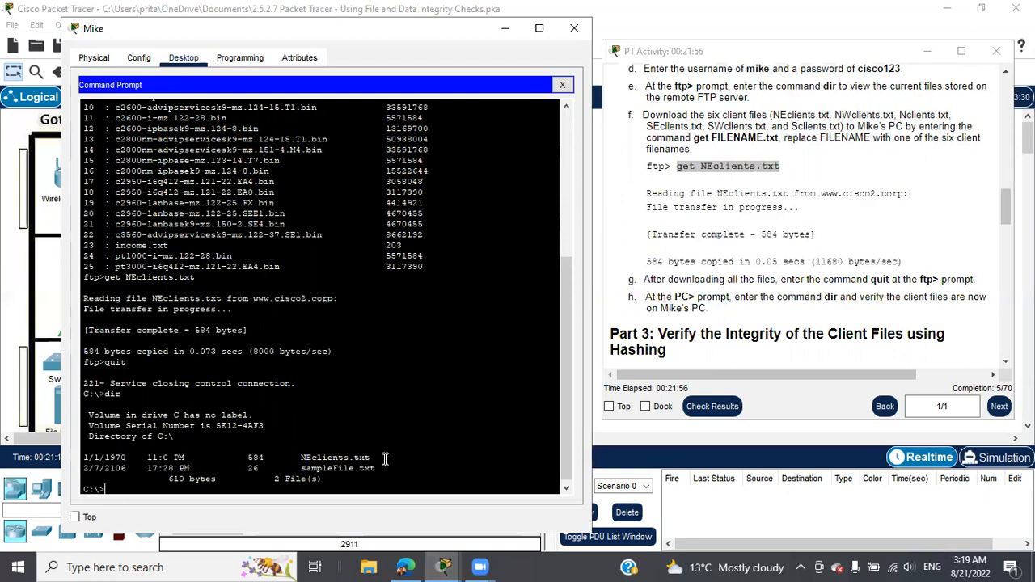
scroll(319, 391, "up", 5)
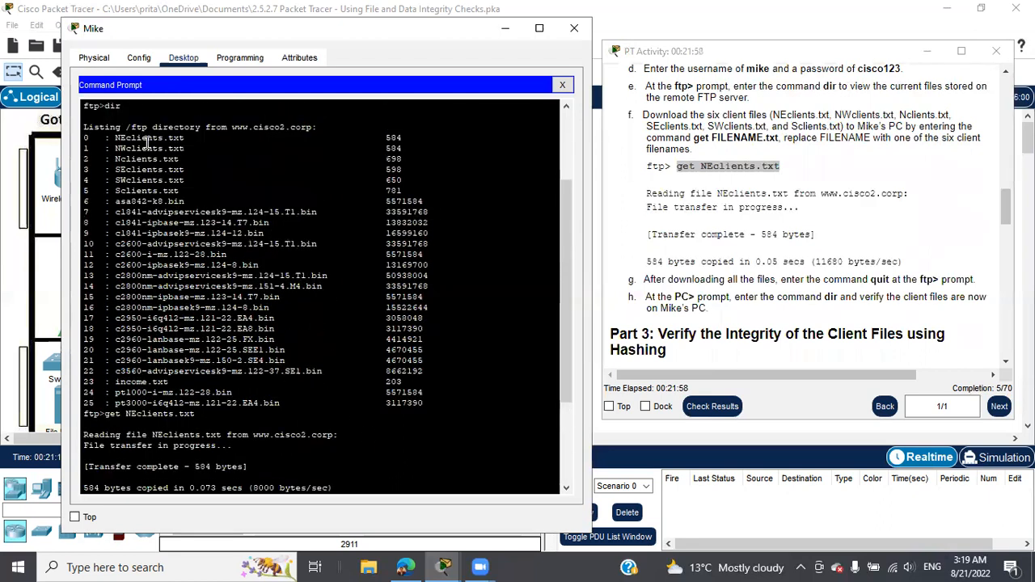
scroll(336, 321, "down", 3)
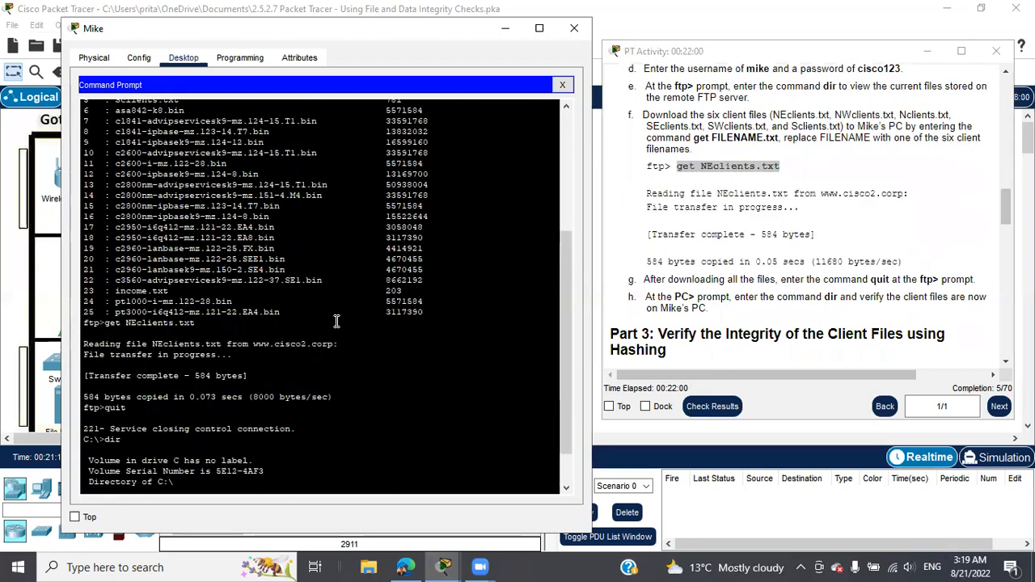
scroll(337, 321, "down", 2)
scroll(772, 295, "down", 3)
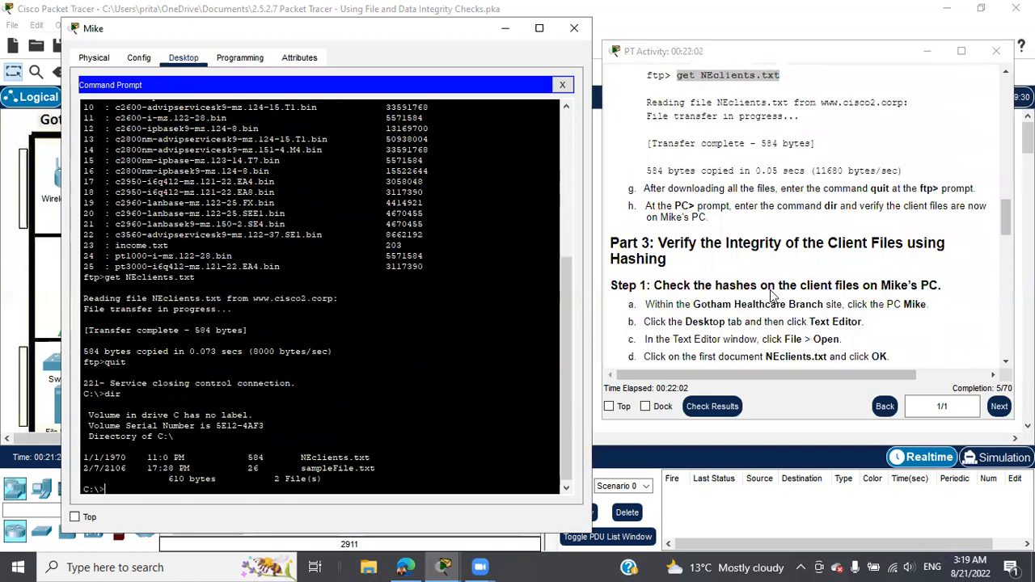
scroll(773, 295, "down", 2)
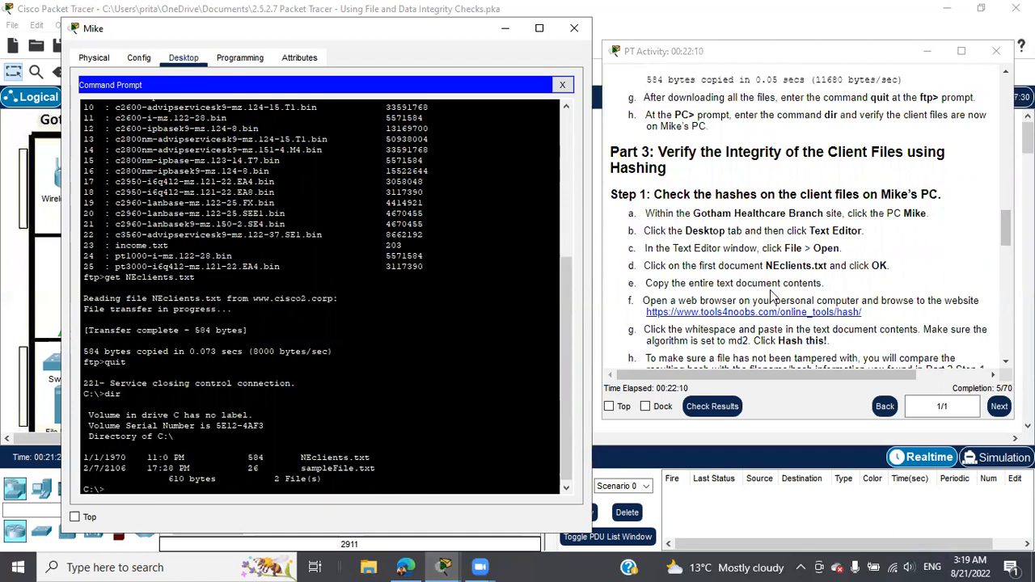
Step: Close Command Prompt and open NEclients.txt in Mike's Text Editor
left_click(565, 87)
scroll(229, 320, "down", 2)
left_click(324, 315)
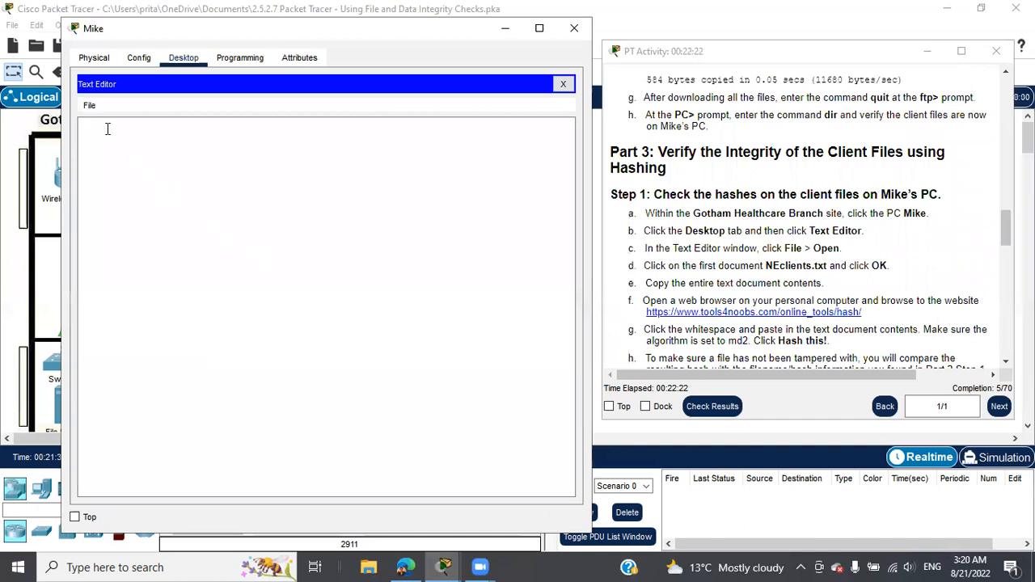
left_click(91, 107)
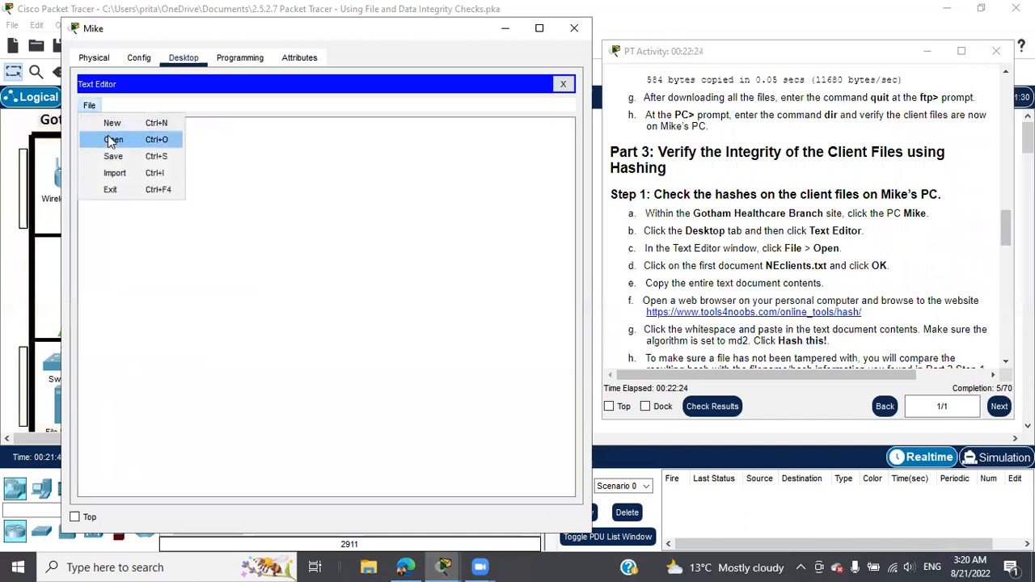
left_click(113, 140)
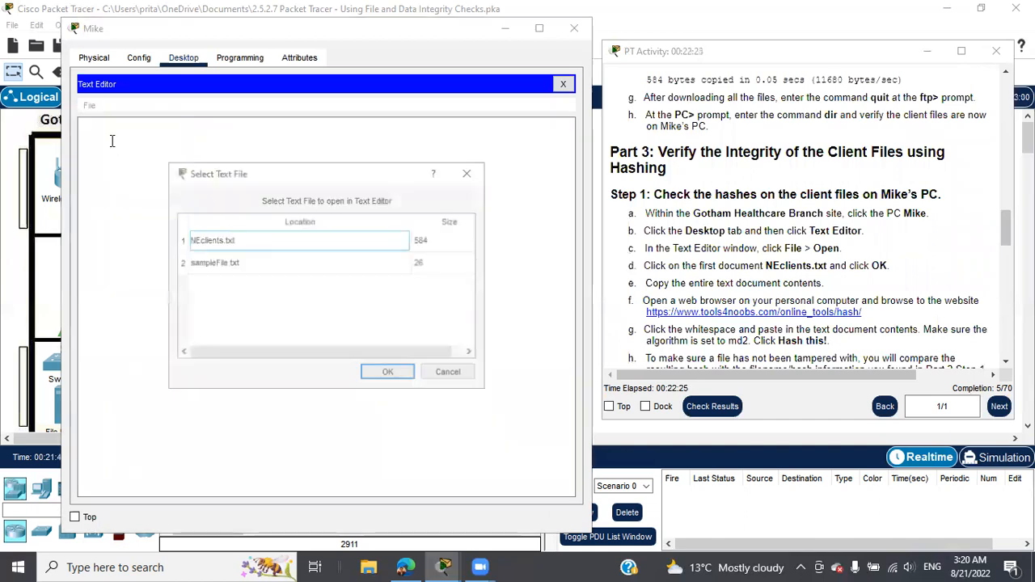
left_click(227, 243)
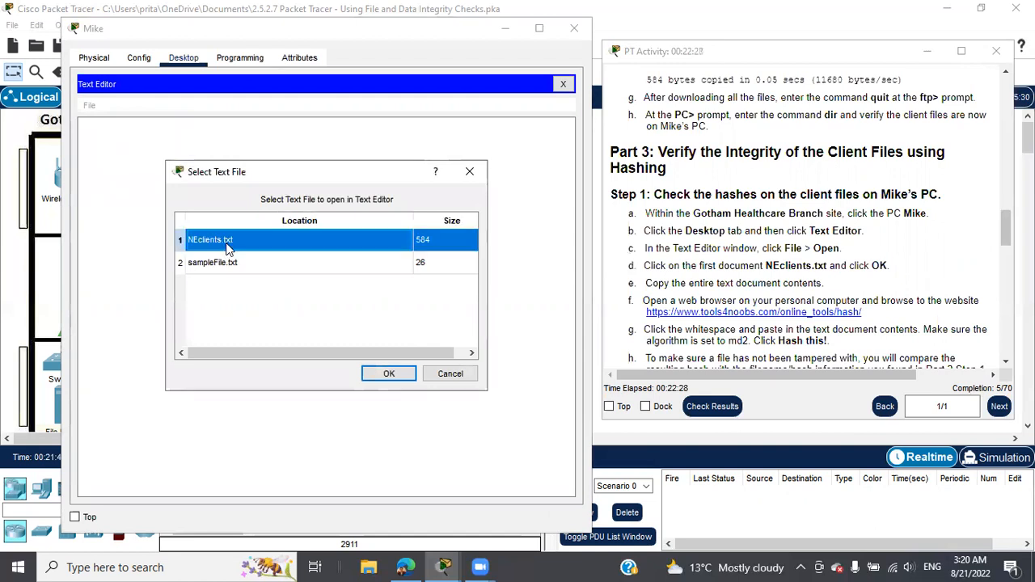
left_click(389, 374)
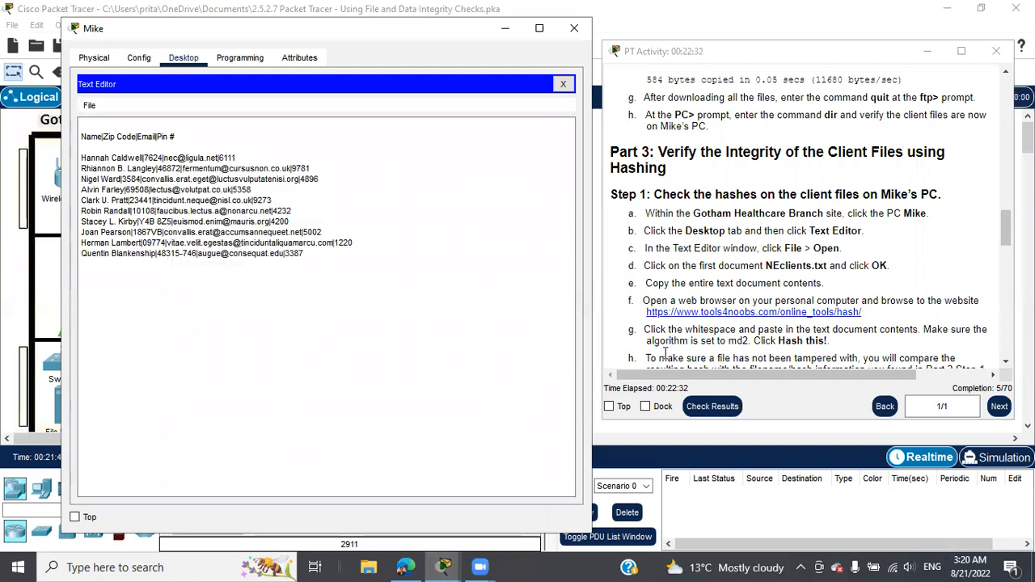
Step: Copy all of NEclients.txt's text and select the hash website address in the instructions
scroll(823, 283, "down", 1)
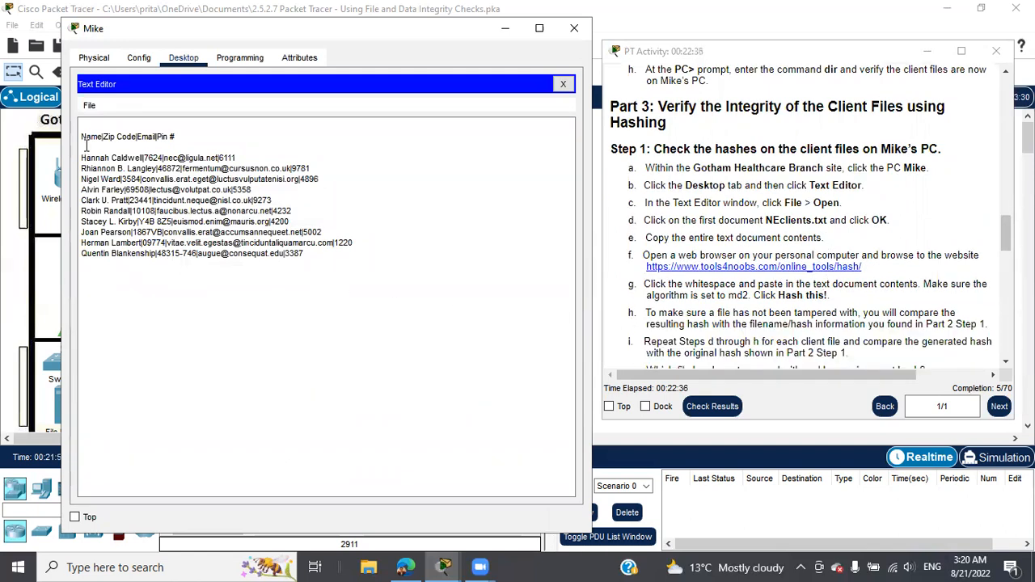
left_click_drag(81, 137, 339, 252)
right_click(232, 218)
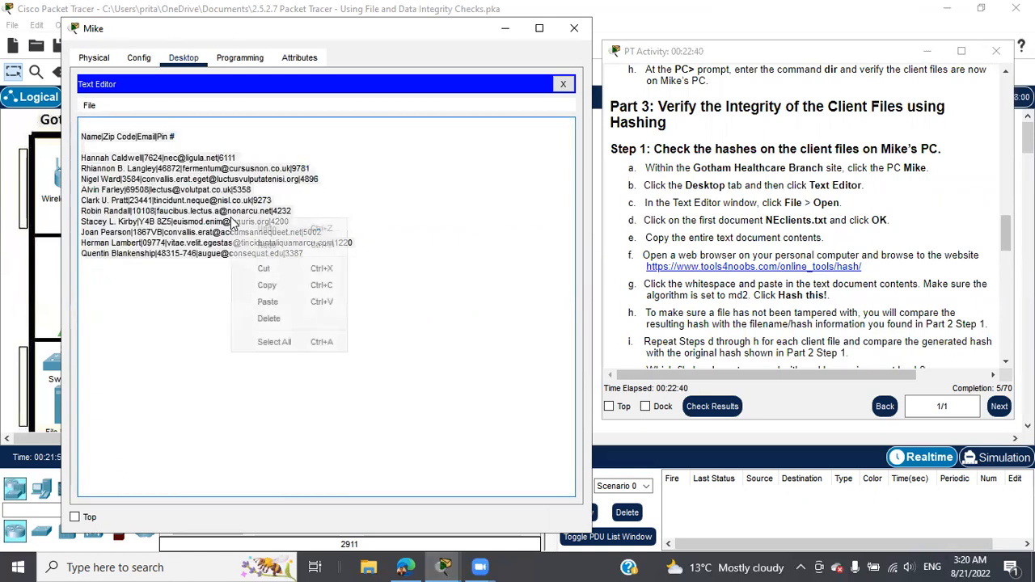
left_click(270, 286)
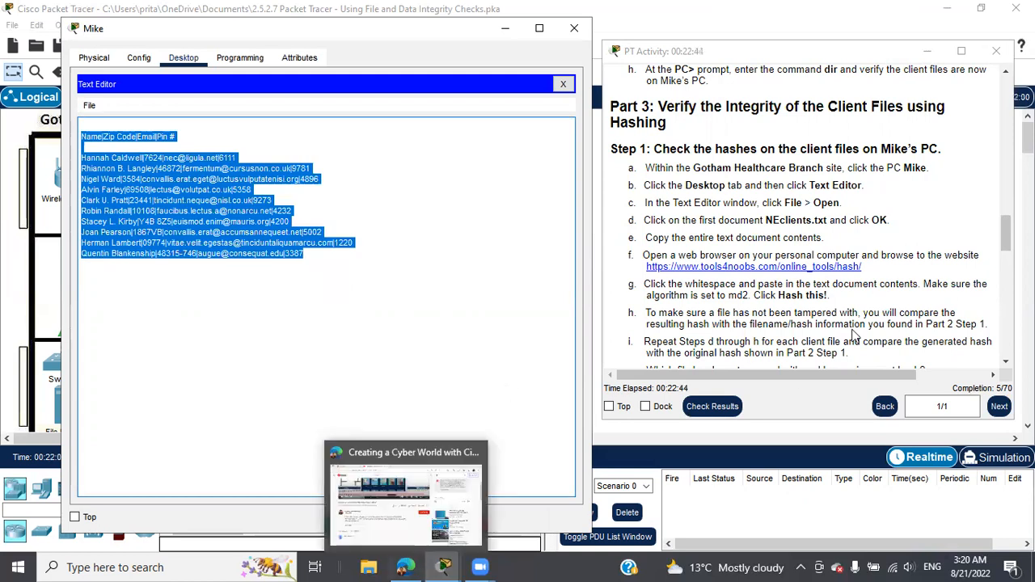
left_click_drag(863, 270, 647, 269)
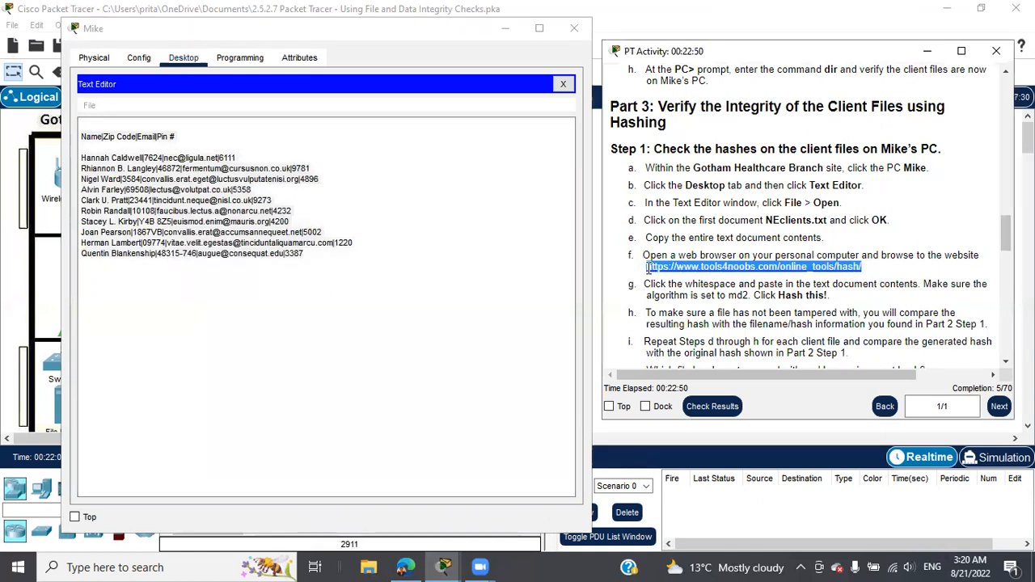
Step: Load the Tools4noobs hash calculator page in the web browser from the pasted address
left_click(405, 567)
left_click(411, 40)
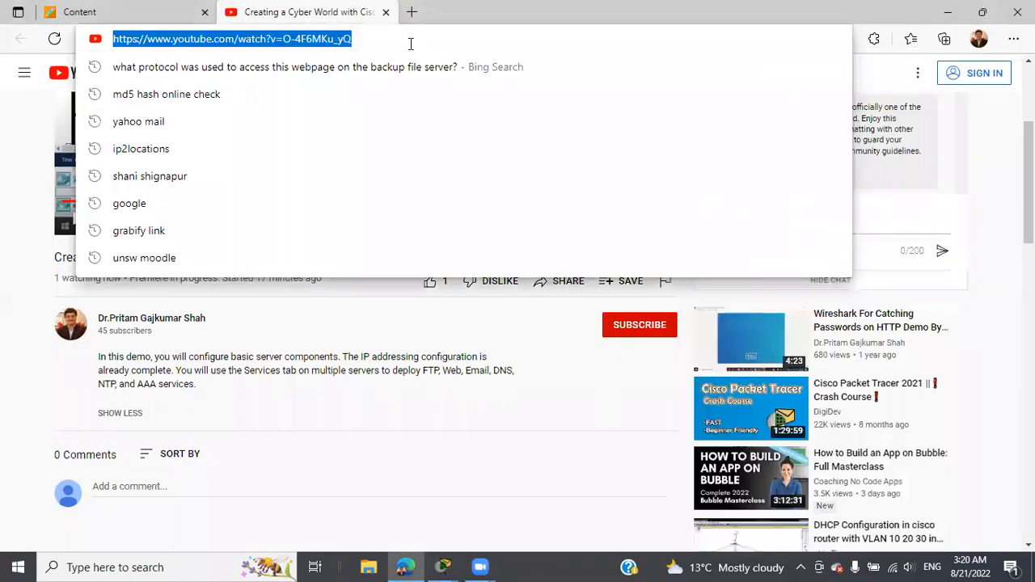
key("ctrl+v")
key("Return")
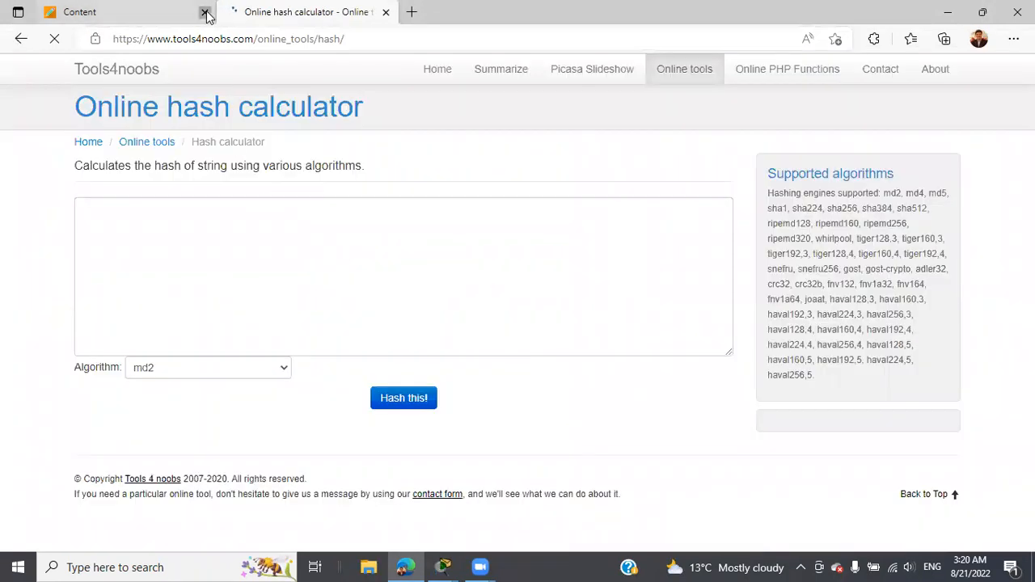
left_click(205, 13)
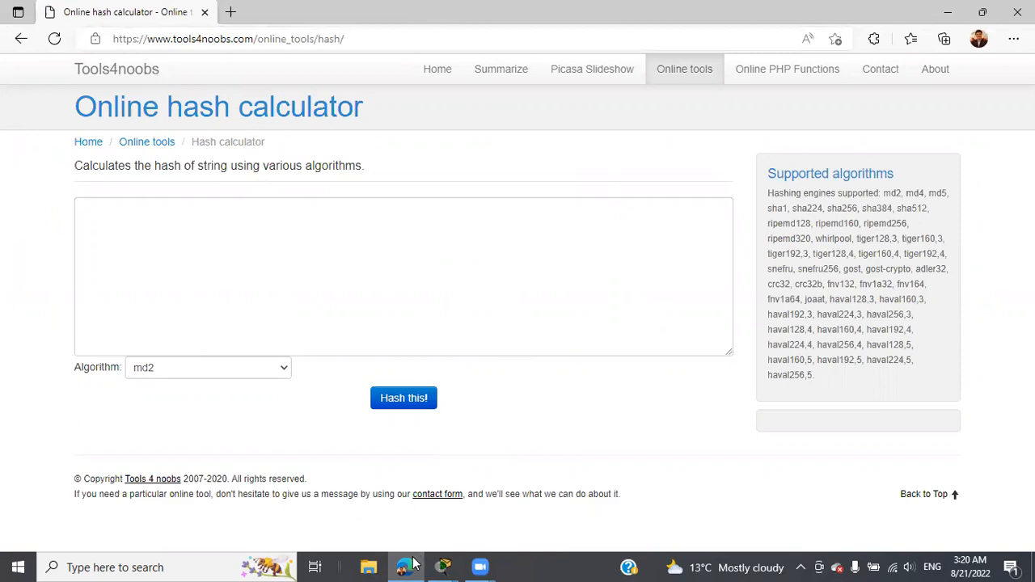
Step: Copy the NEclients.txt contents again from Mike's Text Editor and bring the instructions forward
mouse_move(443, 565)
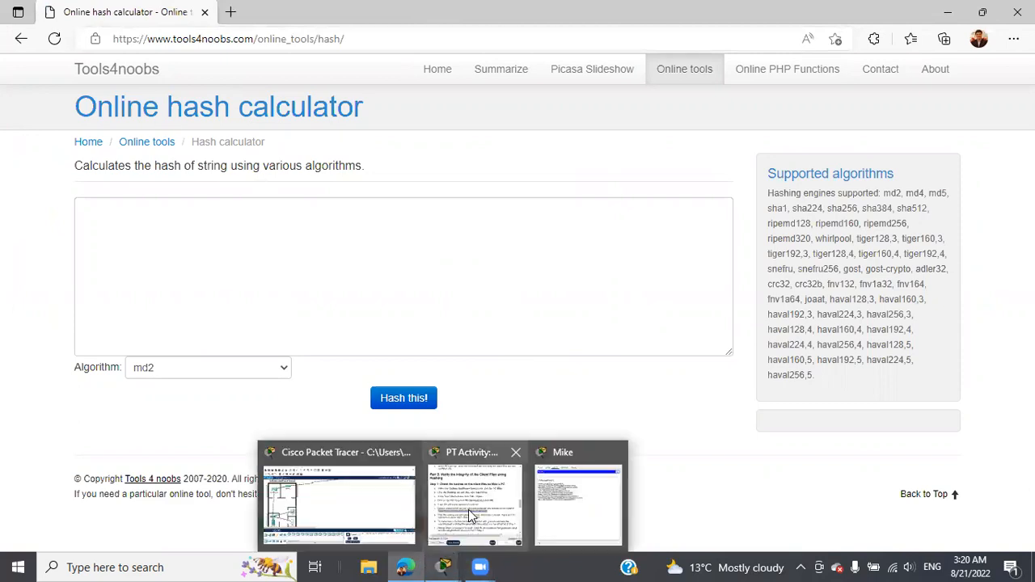
left_click(582, 496)
right_click(229, 212)
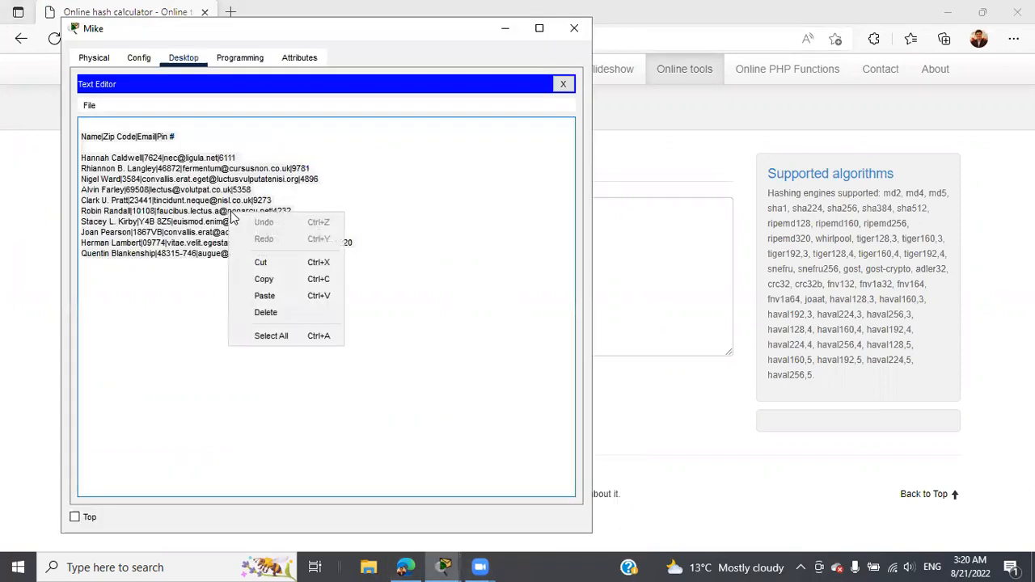
left_click(270, 279)
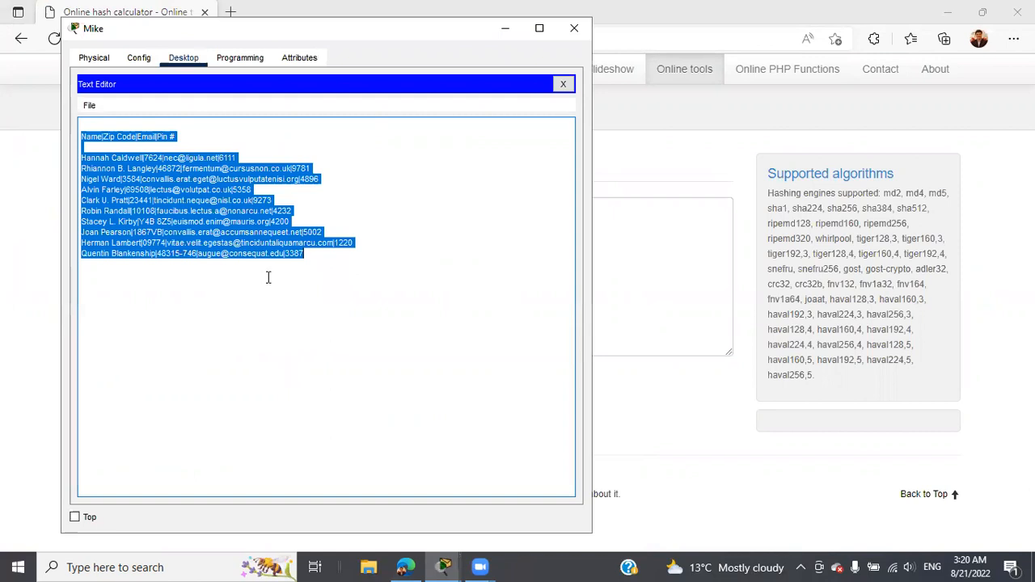
left_click(363, 12)
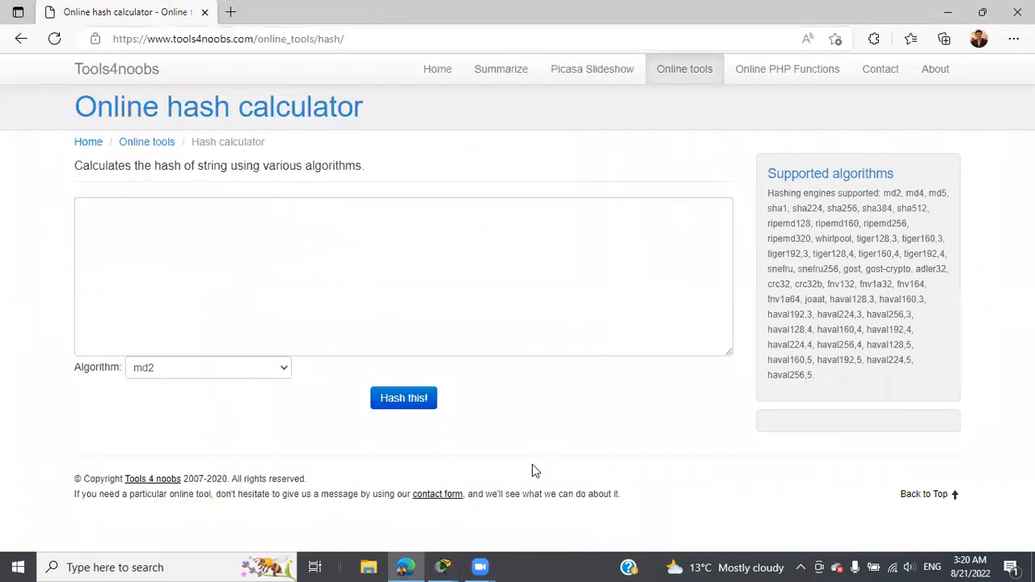
left_click(443, 566)
left_click(471, 450)
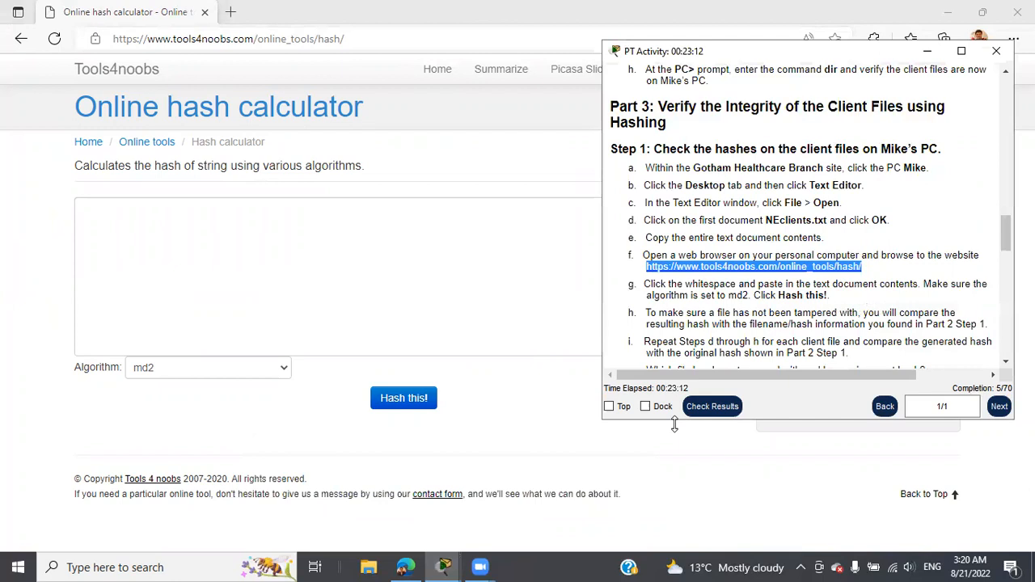
scroll(815, 301, "down", 1)
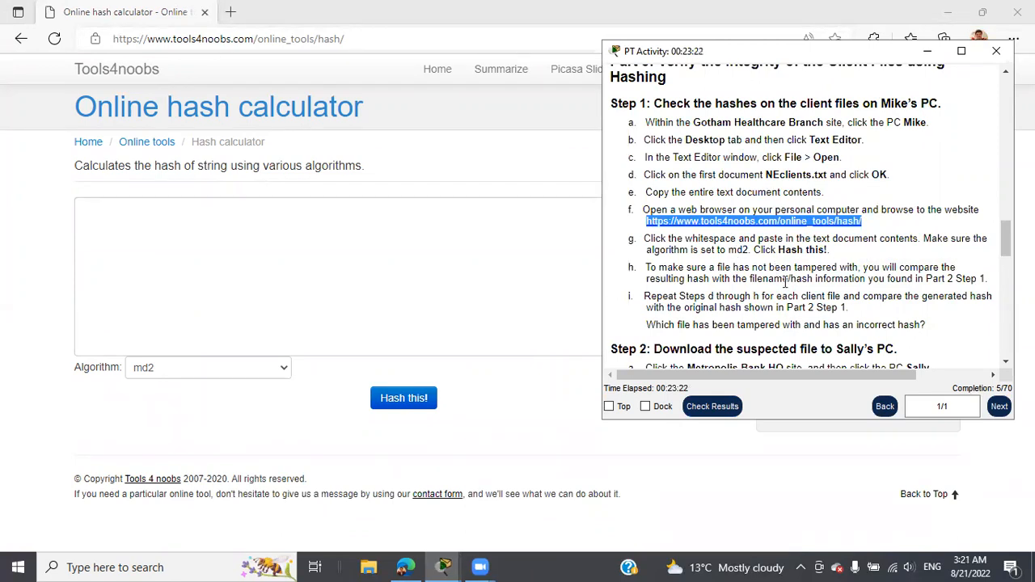
Step: Paste the client records, compute the md2 hash, and select result 2021fd3dadf58cba1f4cb1e0675b0459
left_click(296, 255)
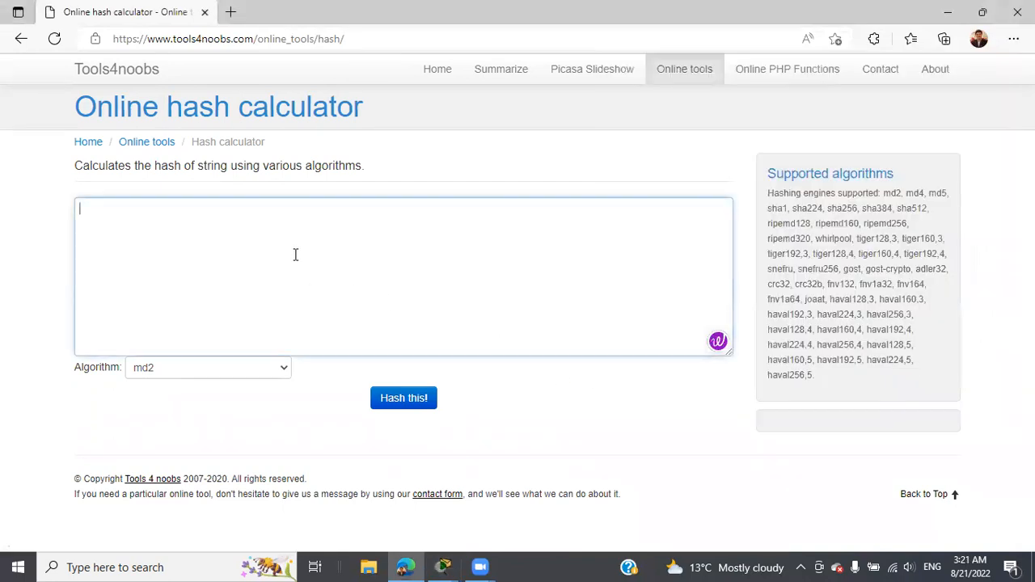
key("ctrl+v")
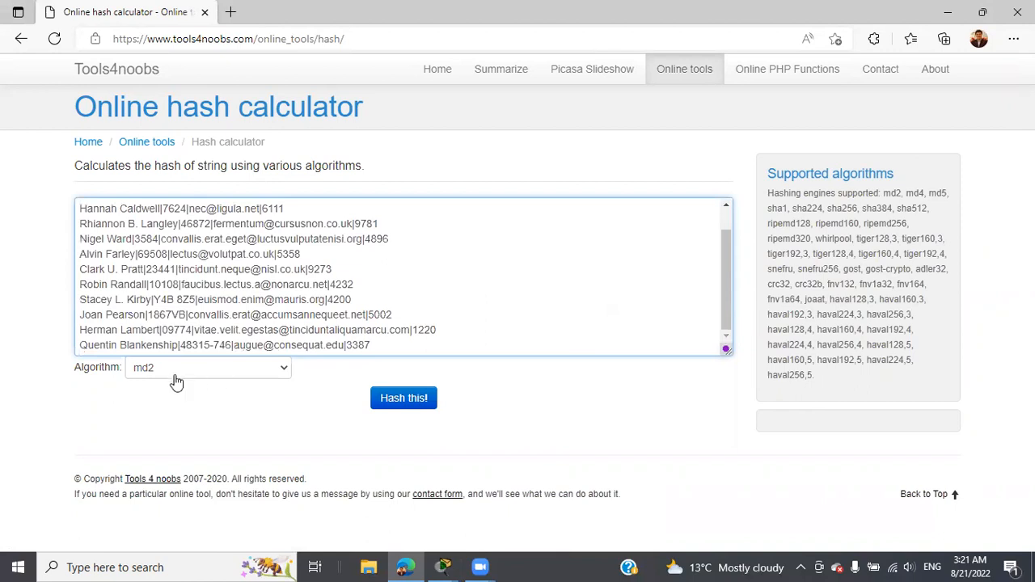
left_click(400, 401)
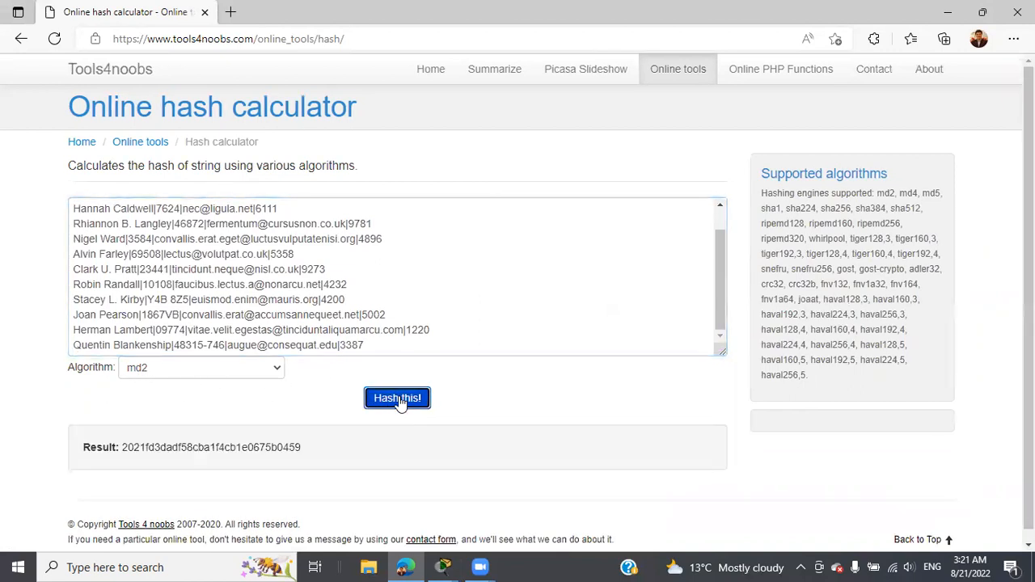
scroll(399, 401, "down", 1)
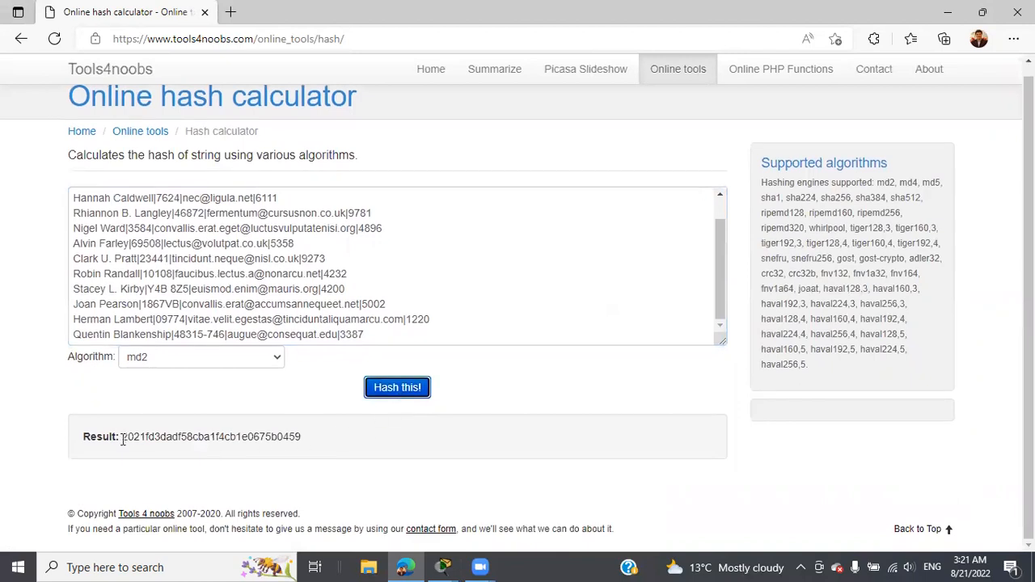
left_click_drag(120, 439, 275, 444)
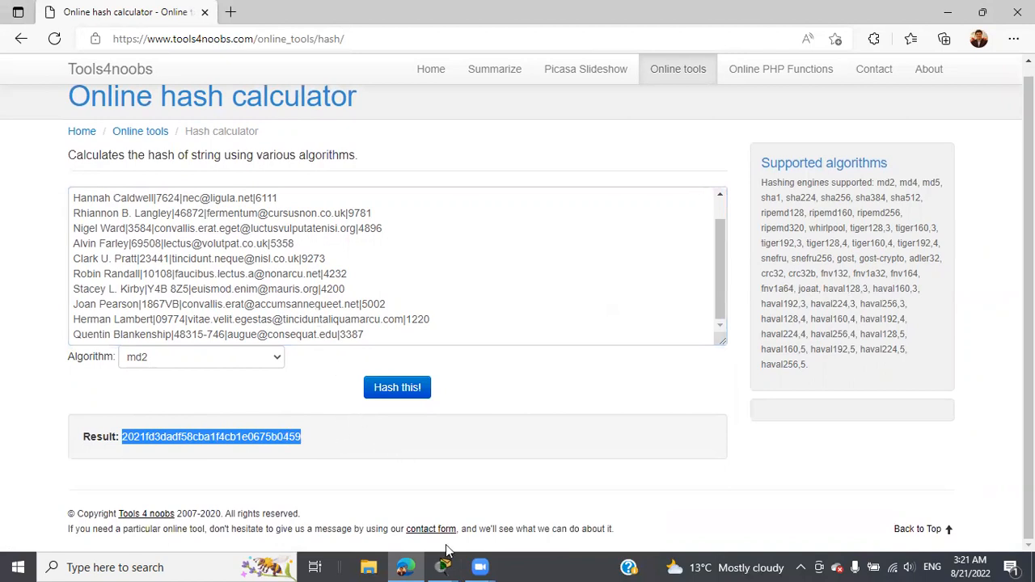
mouse_move(444, 566)
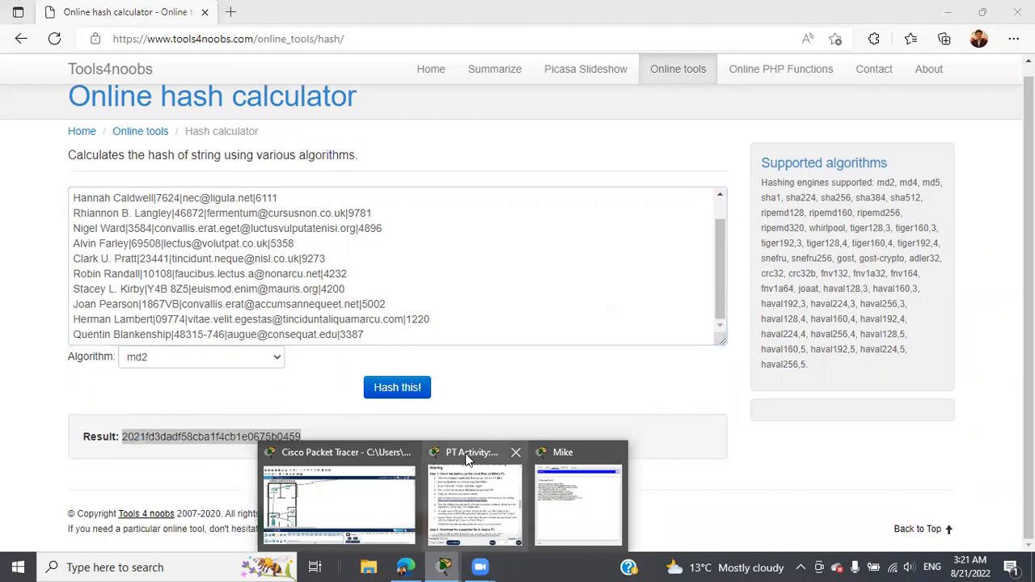
left_click(467, 479)
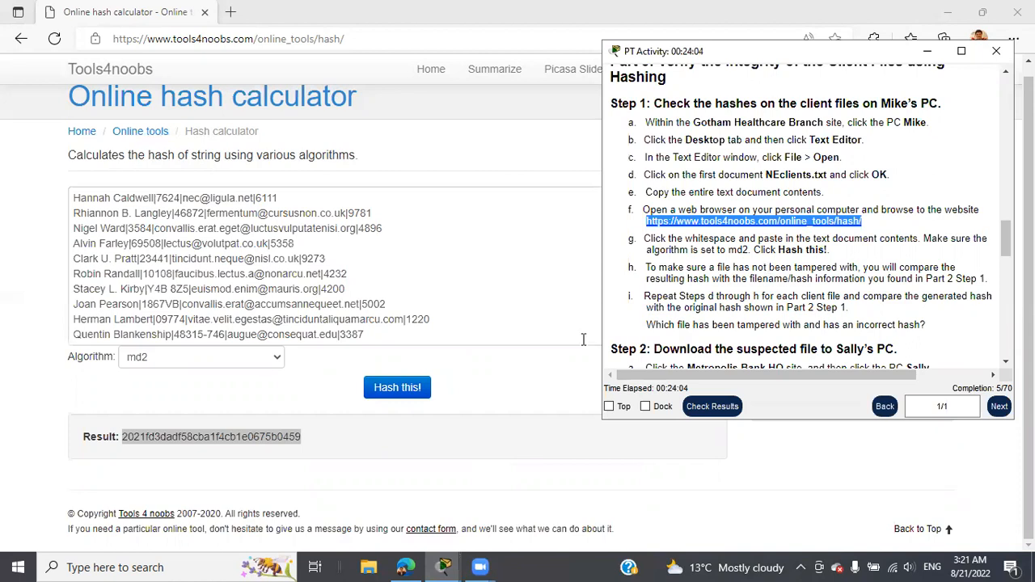
left_click(446, 563)
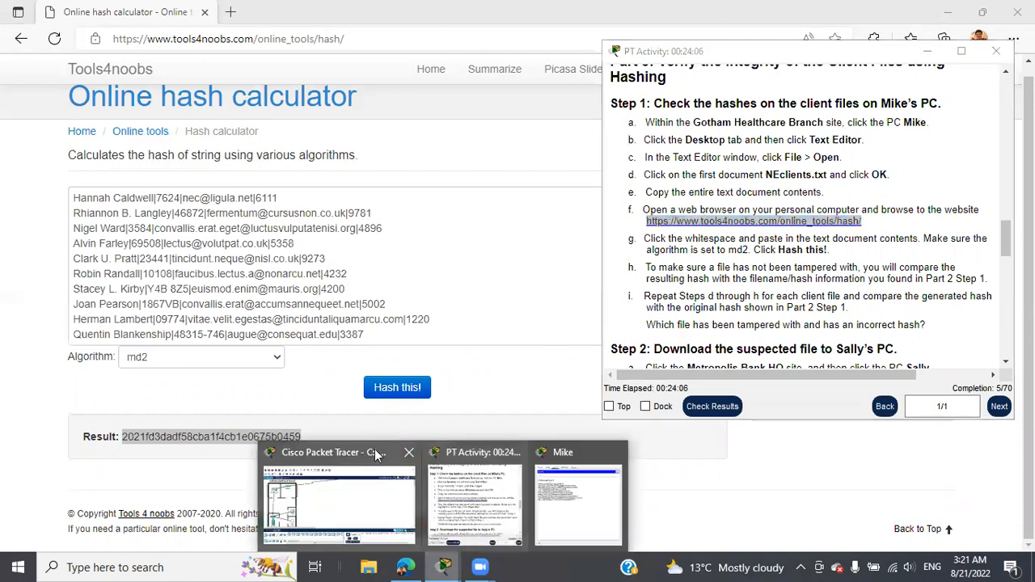
left_click(374, 449)
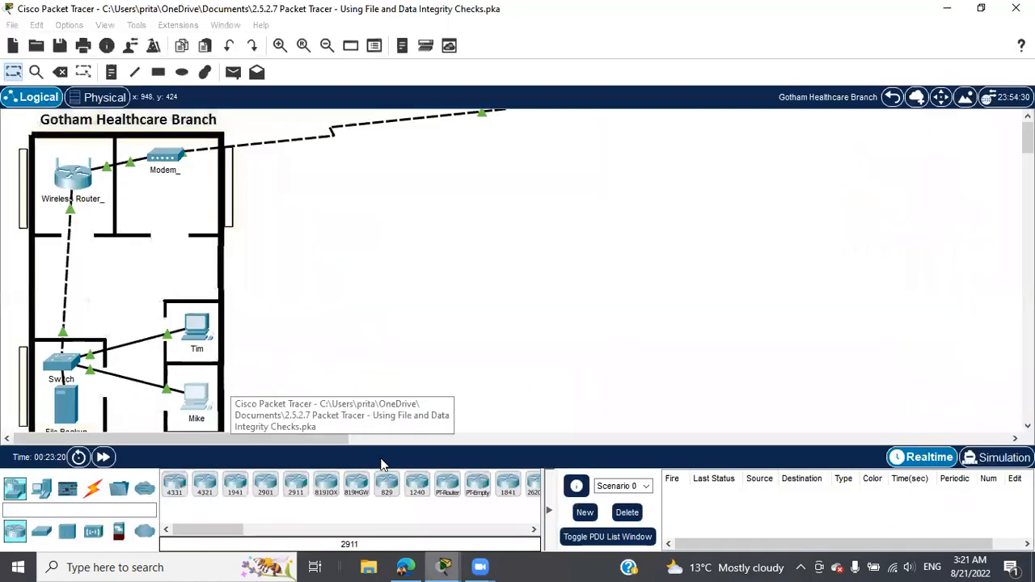
left_click(194, 400)
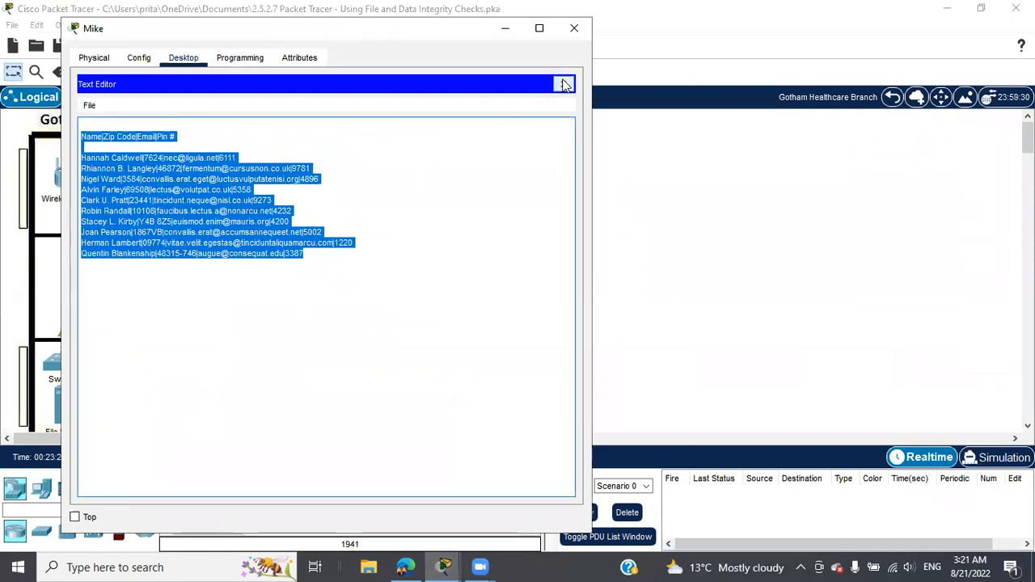
left_click(564, 84)
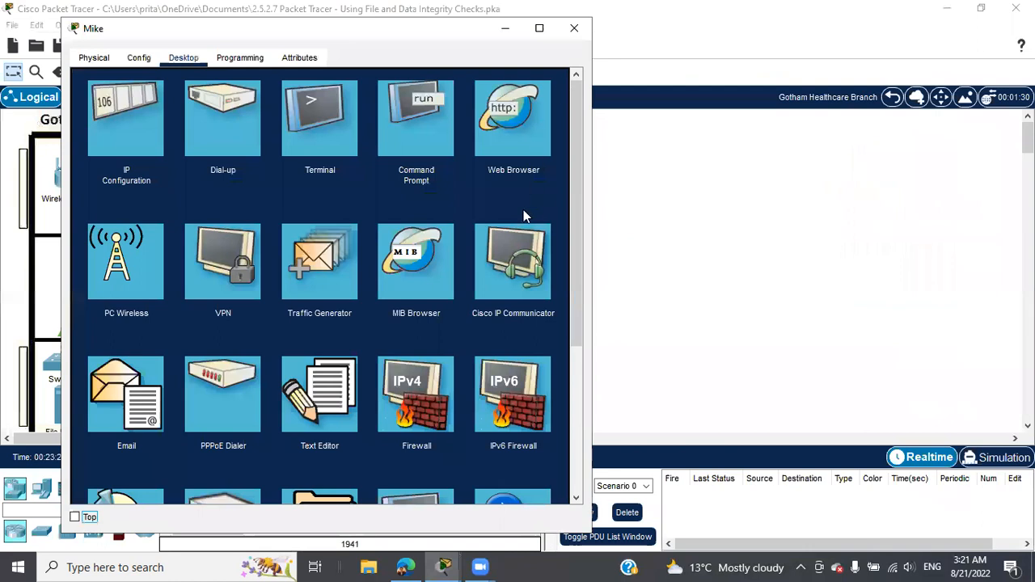
left_click(504, 126)
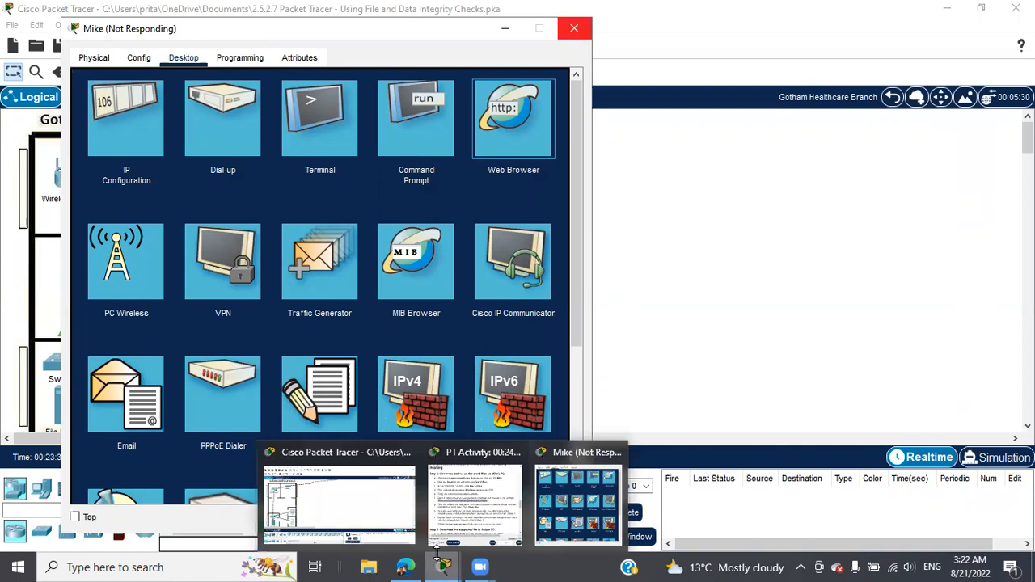
left_click(477, 497)
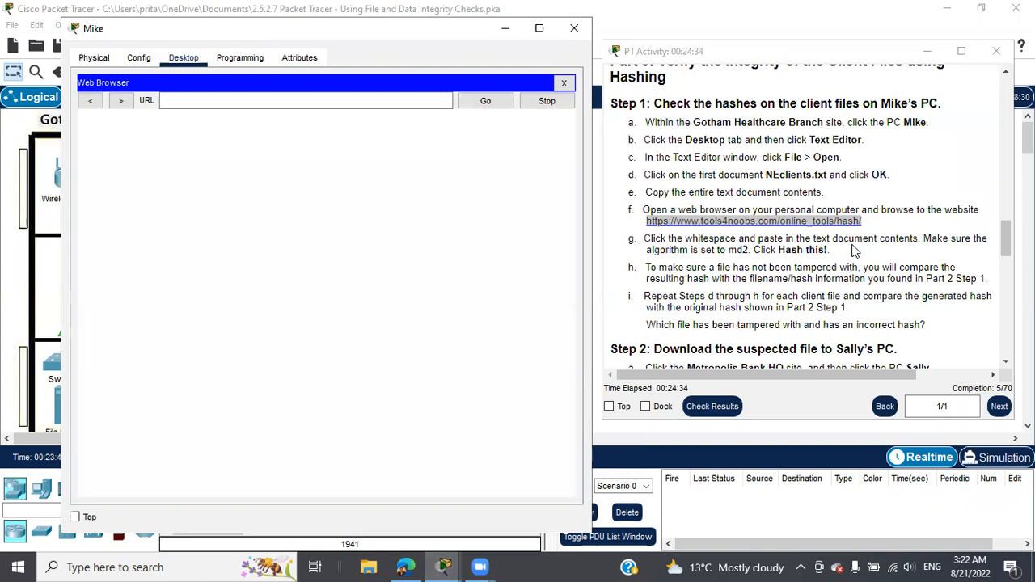
scroll(853, 250, "up", 3)
scroll(853, 250, "up", 5)
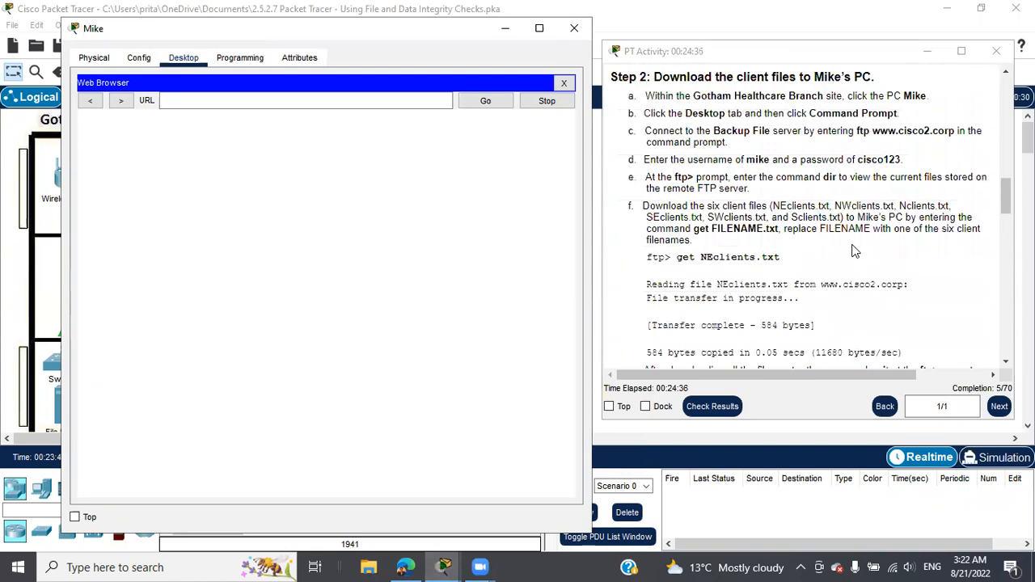
scroll(853, 250, "up", 2)
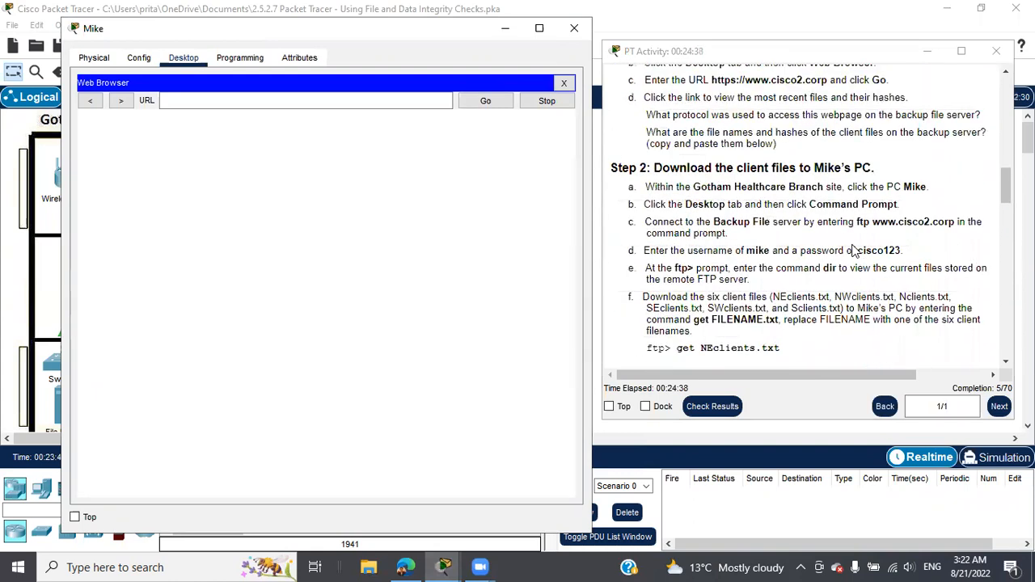
scroll(853, 251, "up", 2)
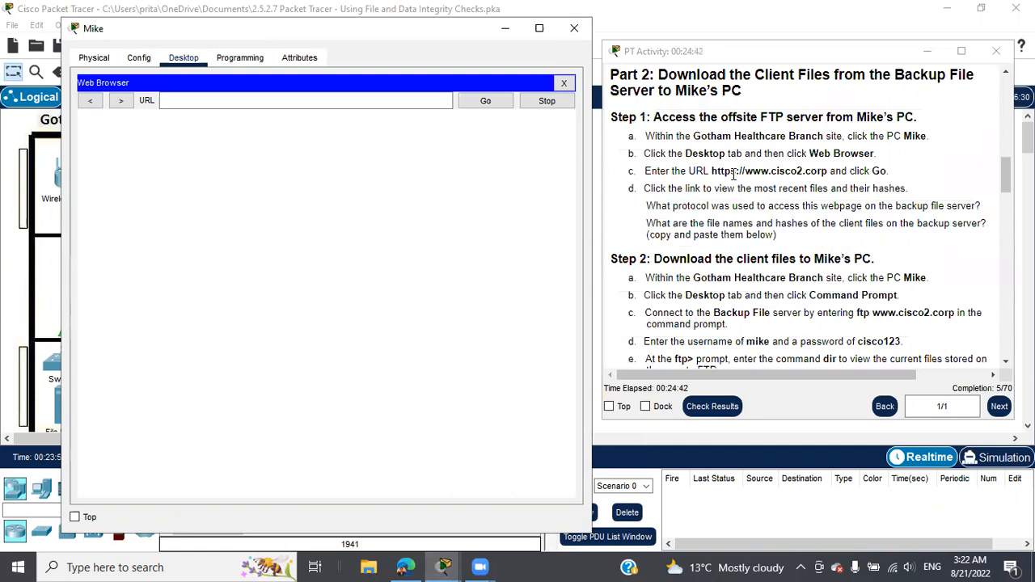
left_click_drag(709, 170, 828, 171)
right_click(813, 170)
left_click(841, 183)
left_click(320, 95)
key("ctrl+v")
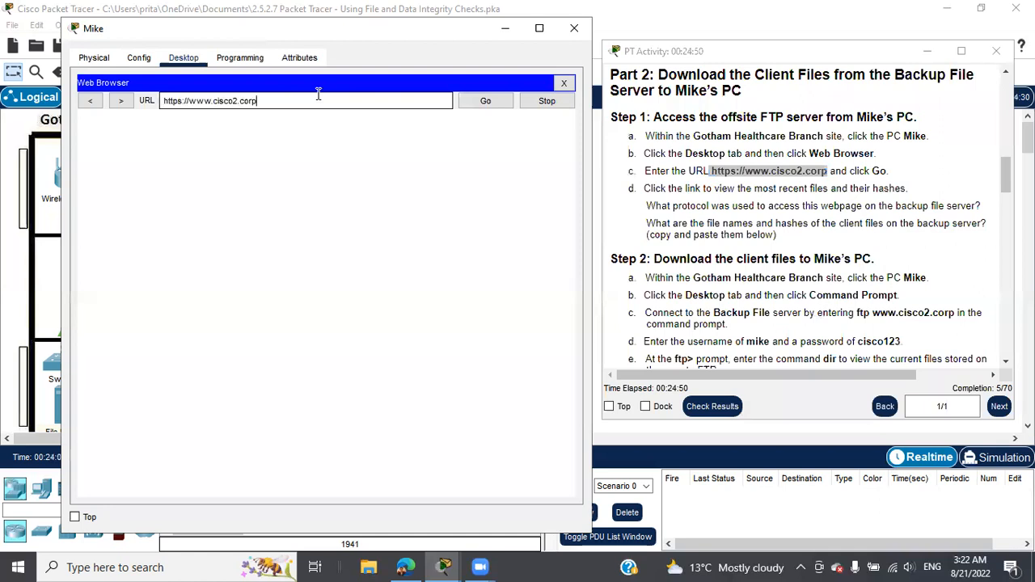
left_click(496, 102)
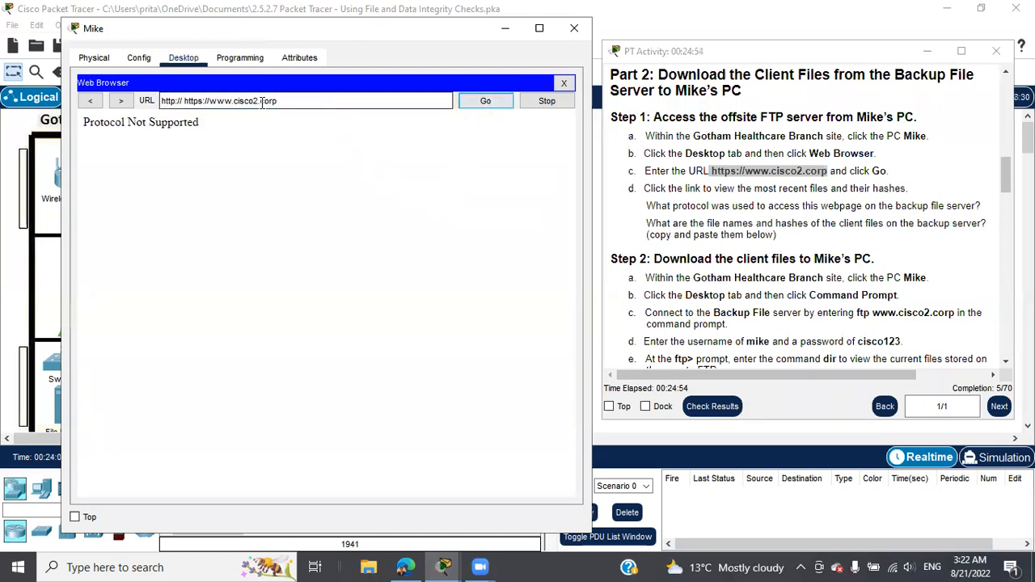
left_click(183, 101)
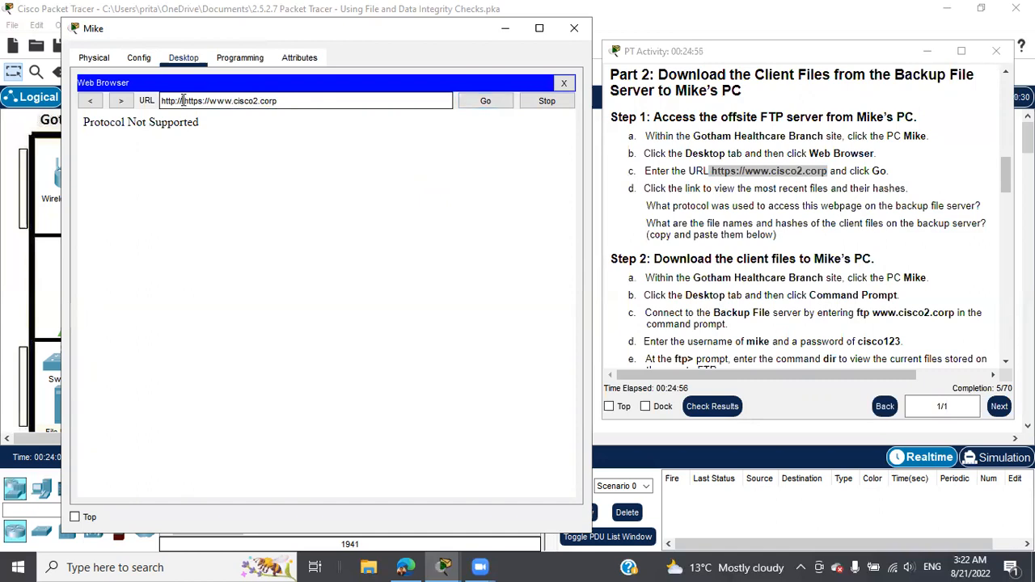
key("BackSpace")
key("BackSpace")
key("BackSpace")
key("BackSpace")
key("BackSpace")
key("BackSpace")
key("BackSpace")
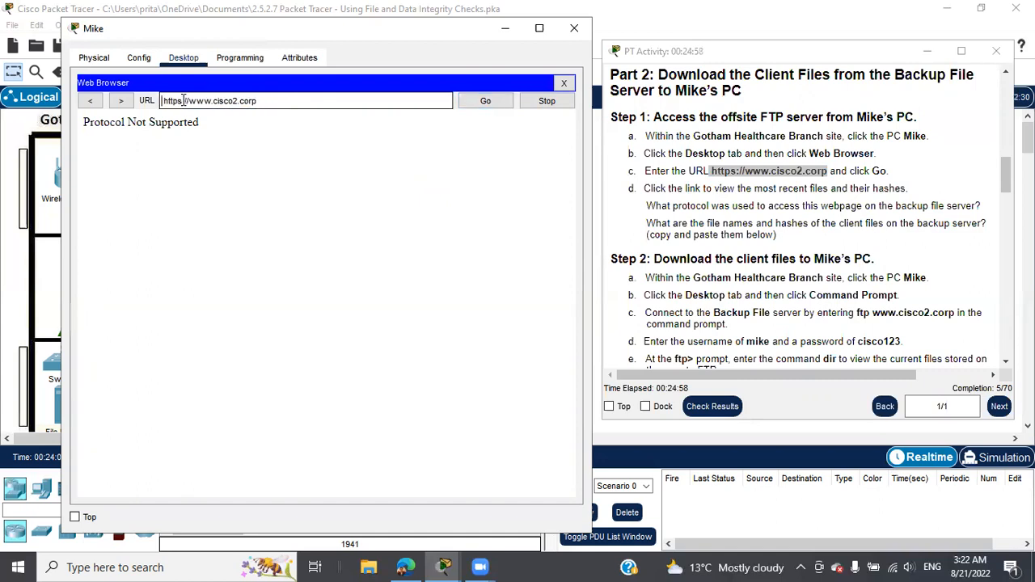
key("BackSpace")
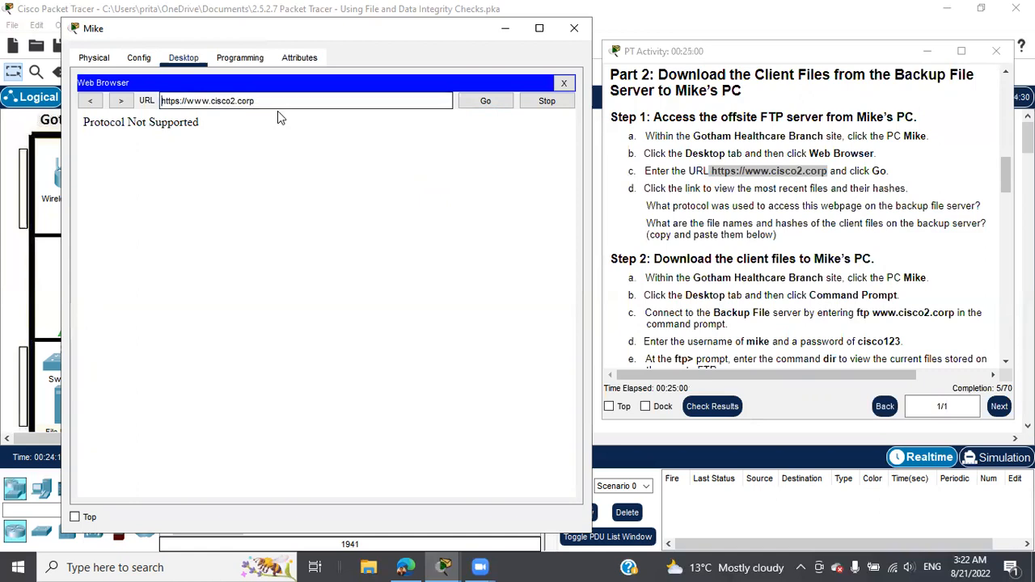
left_click(472, 107)
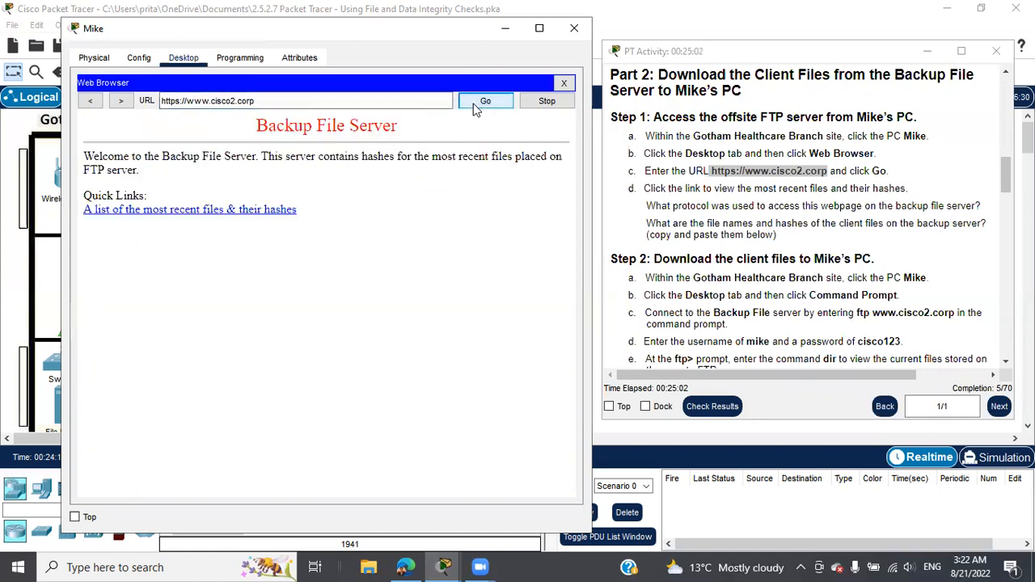
Step: Open the recent files & hashes list and select the NWclients.txt hash value
left_click(243, 212)
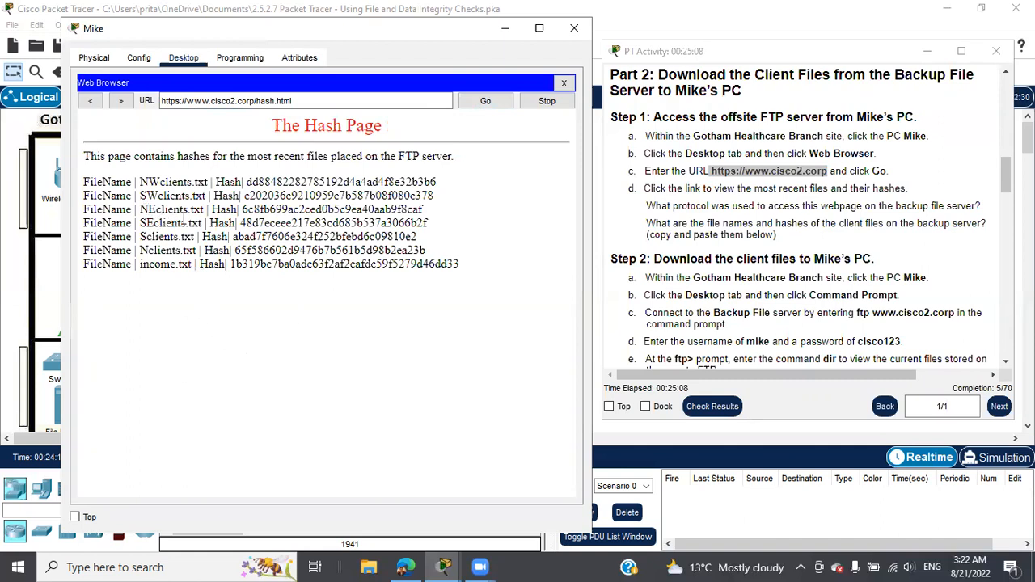
left_click(443, 566)
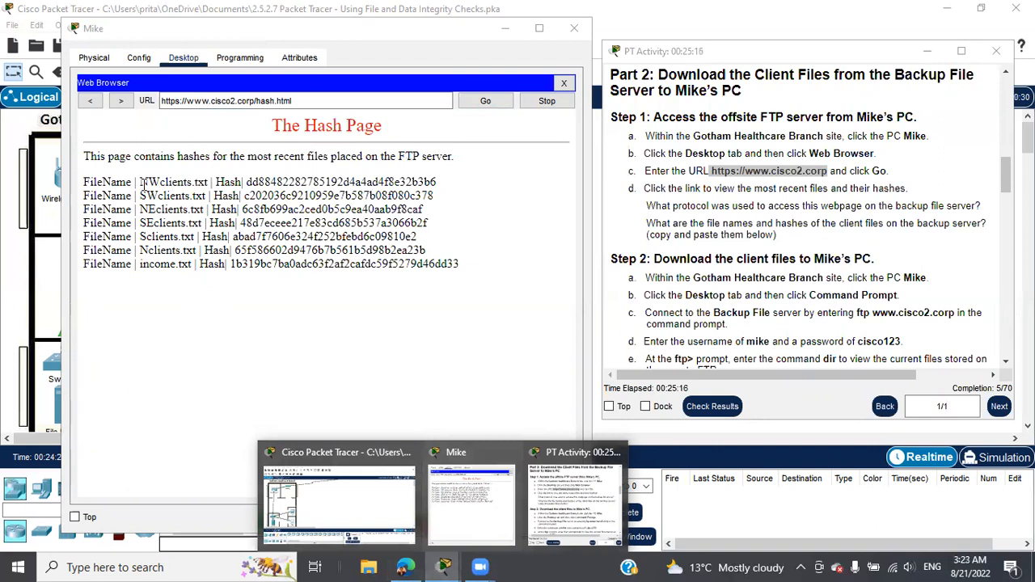
left_click_drag(139, 183, 205, 183)
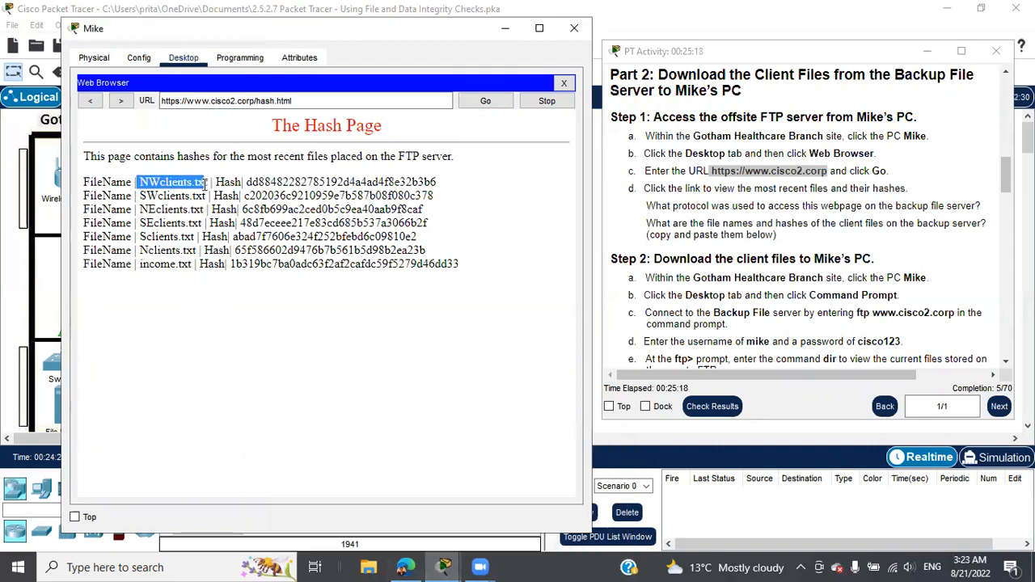
left_click(248, 182)
left_click_drag(248, 181, 444, 187)
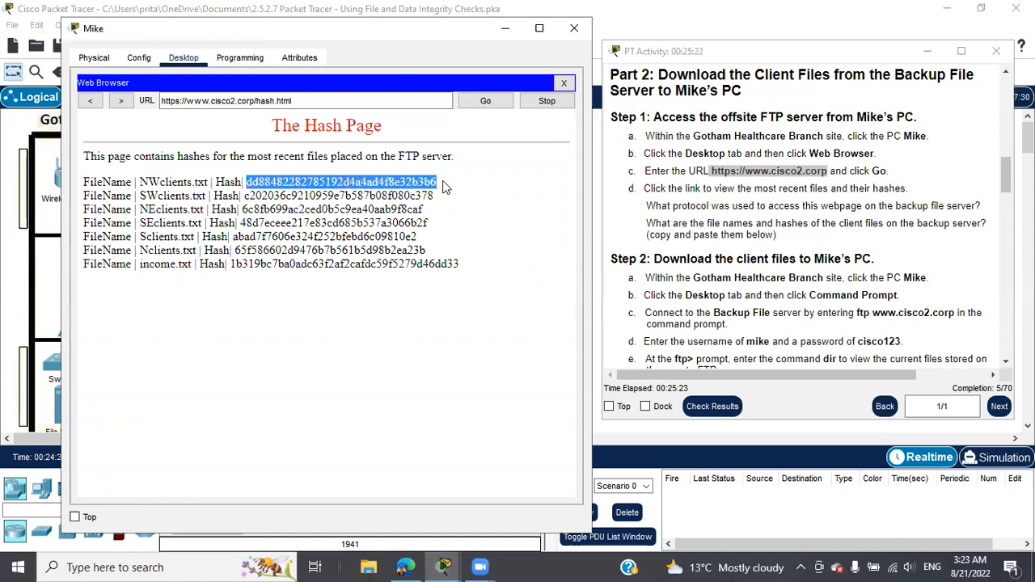
left_click(405, 567)
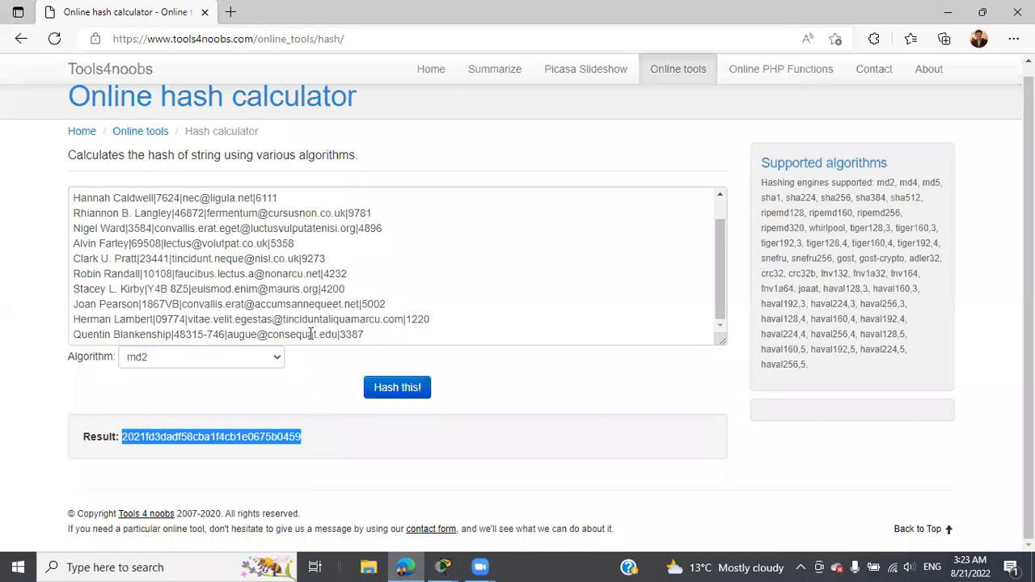
Step: Read Part 3 Step 1 in the instructions, then bring Mike's Hash Page back in front
scroll(321, 303, "up", 2)
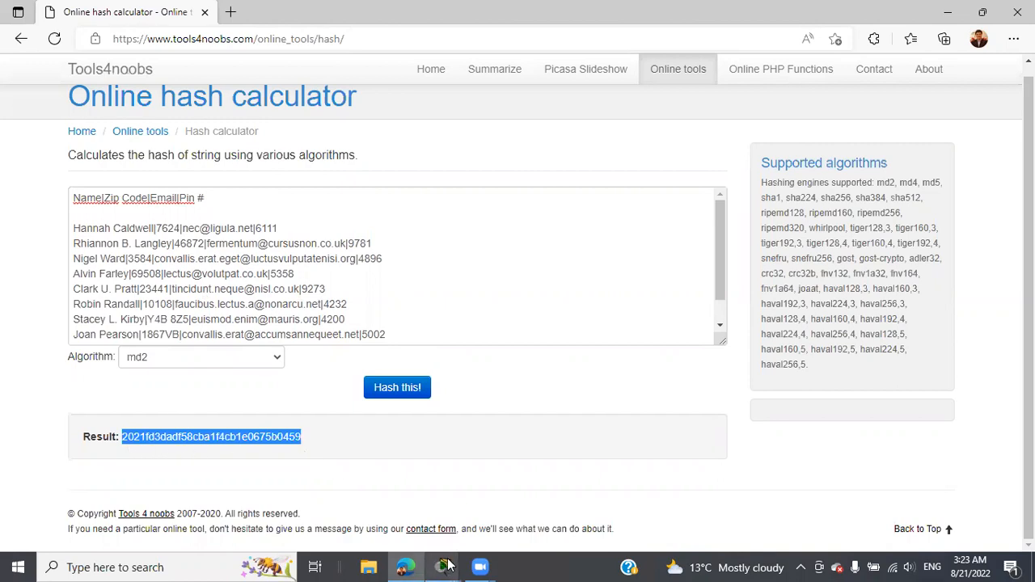
mouse_move(447, 566)
left_click(555, 497)
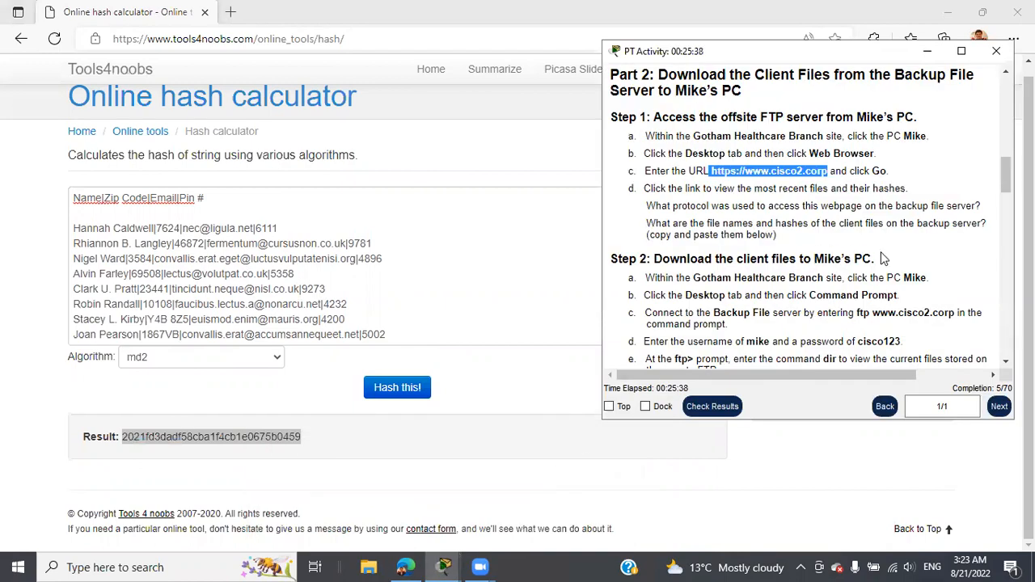
scroll(897, 247, "down", 10)
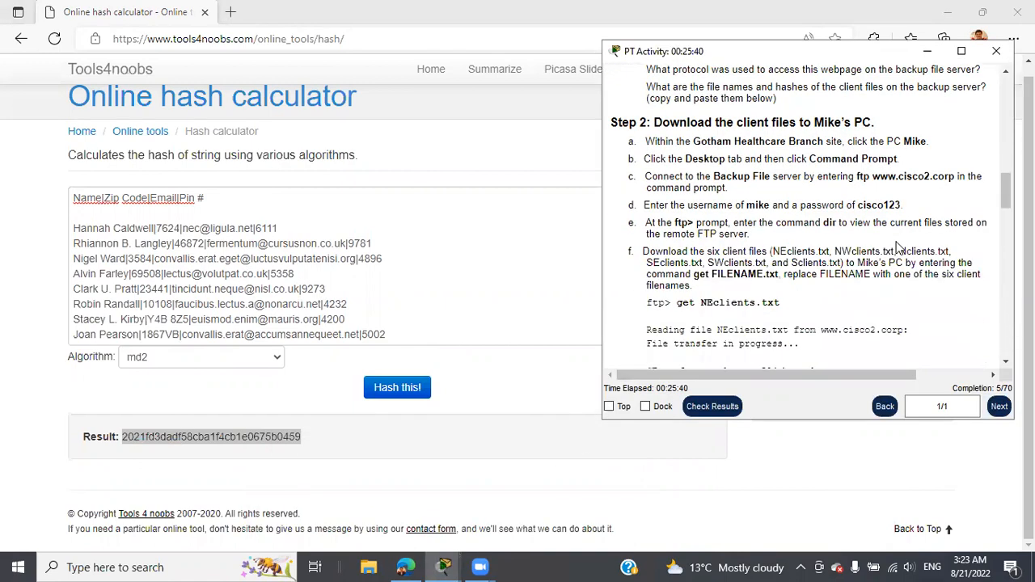
scroll(893, 245, "down", 1)
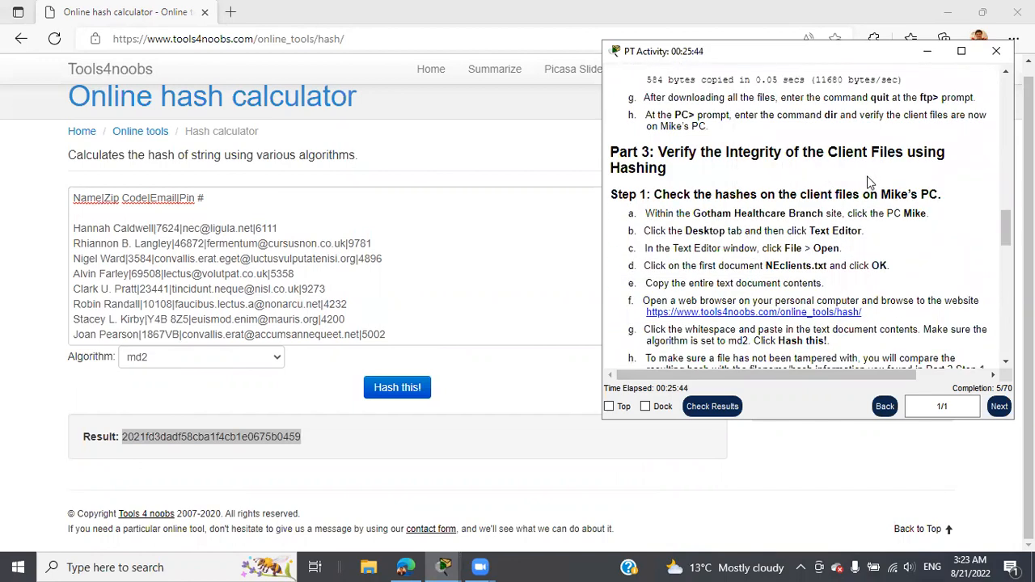
left_click(444, 567)
left_click(476, 511)
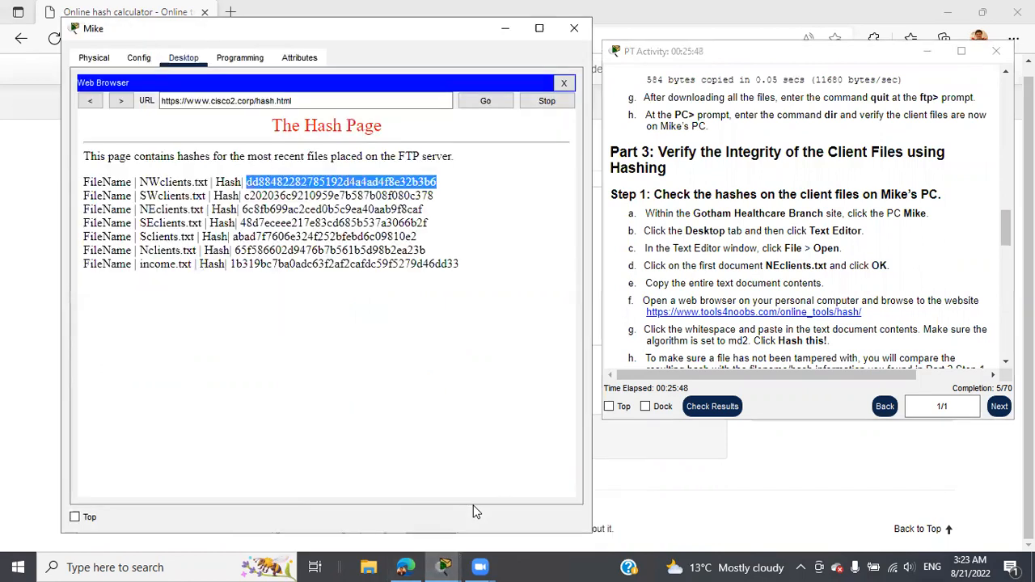
Step: Compare the computed hash with NEclients.txt's hash on Mike's Hash Page
left_click(406, 566)
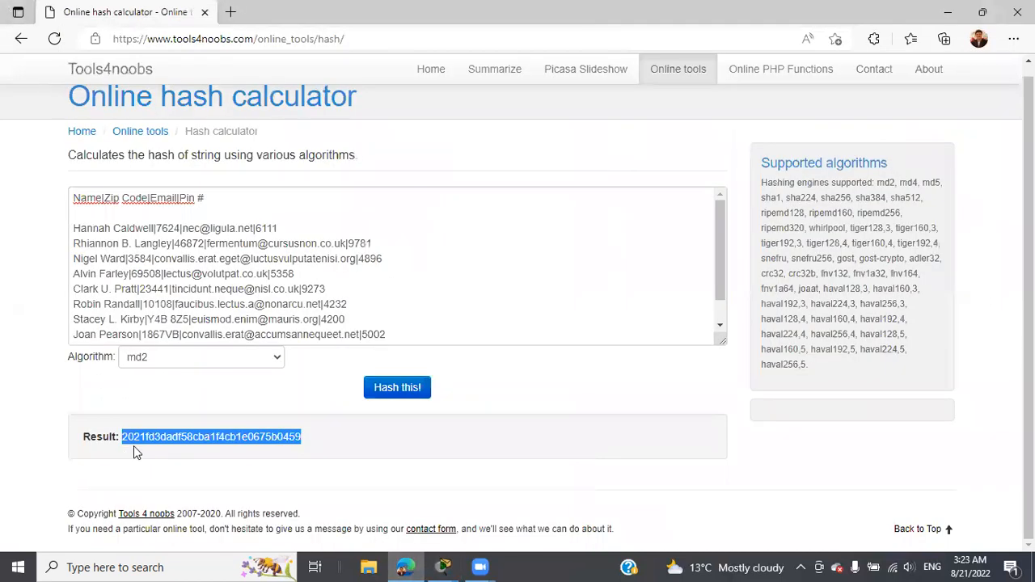
left_click(443, 566)
left_click(471, 495)
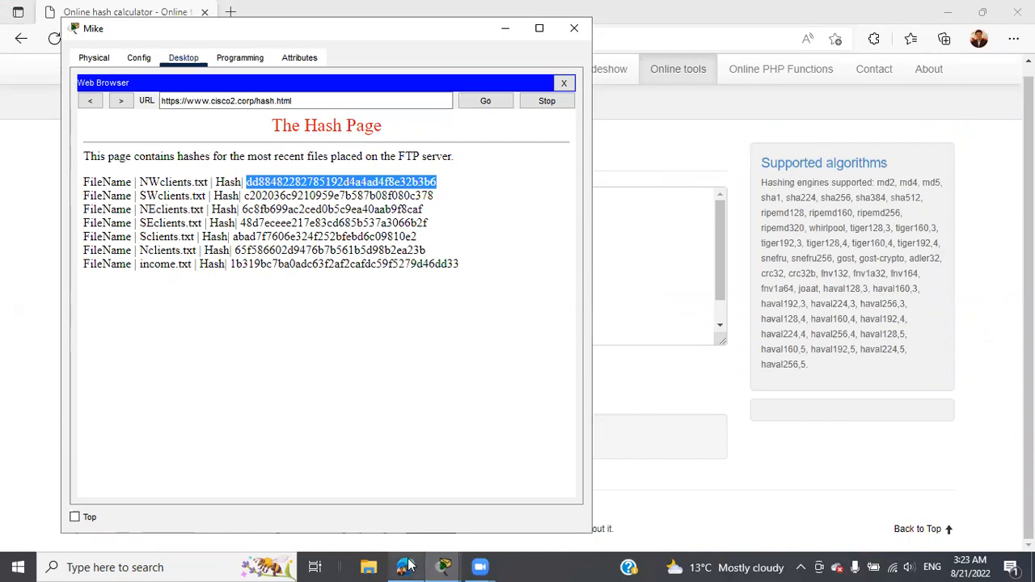
mouse_move(441, 566)
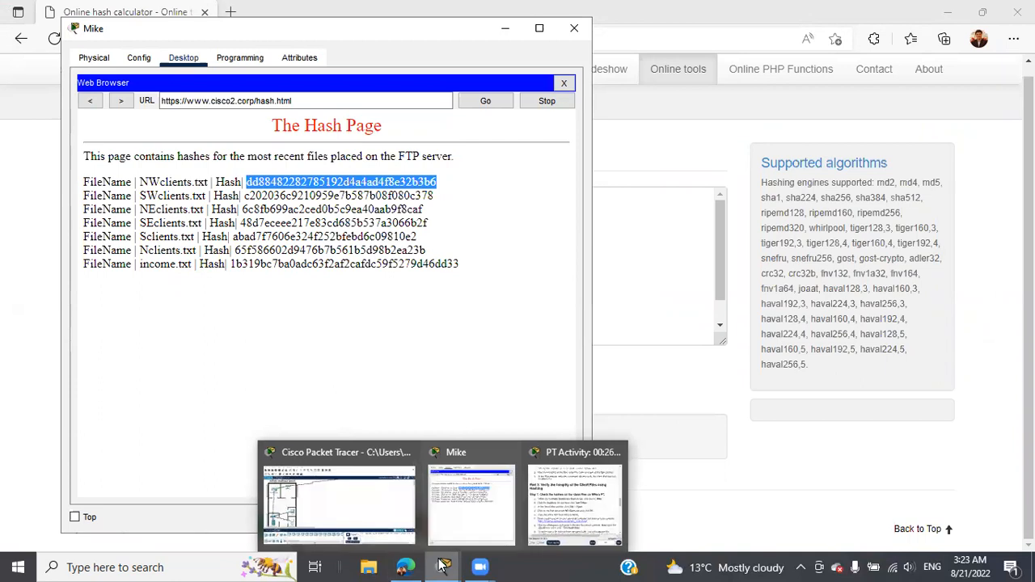
left_click(558, 505)
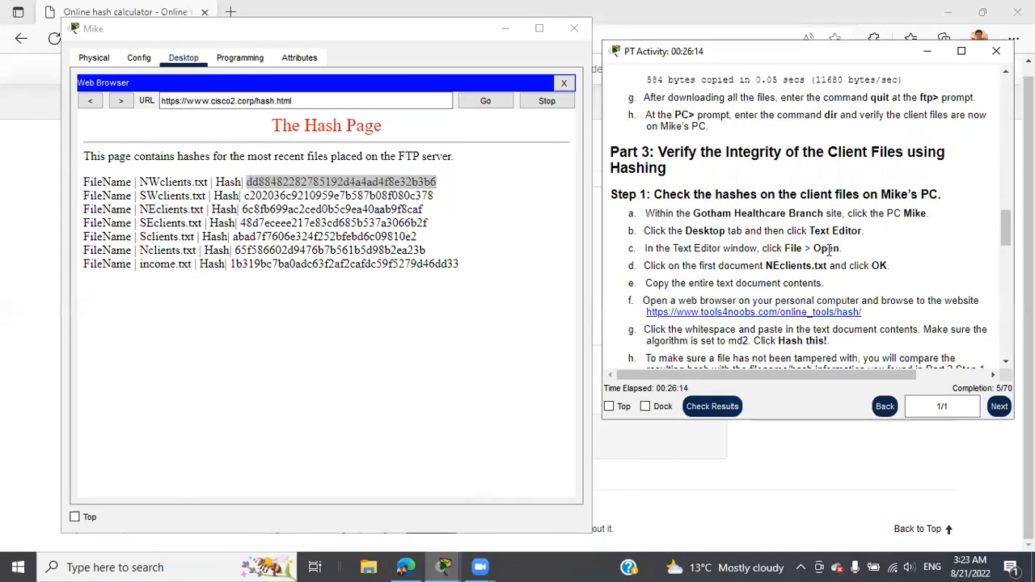
scroll(856, 208, "down", 4)
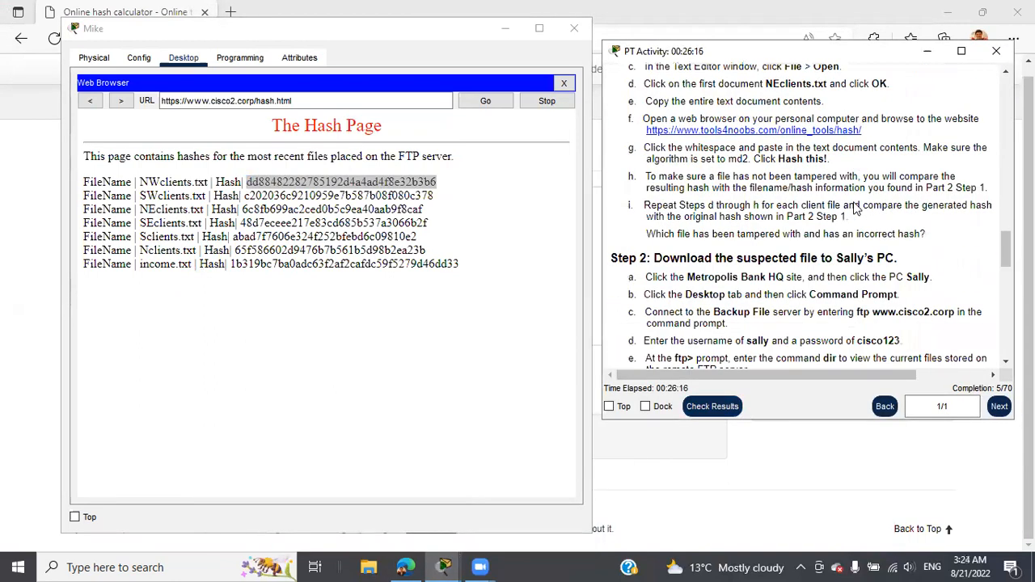
scroll(855, 208, "down", 4)
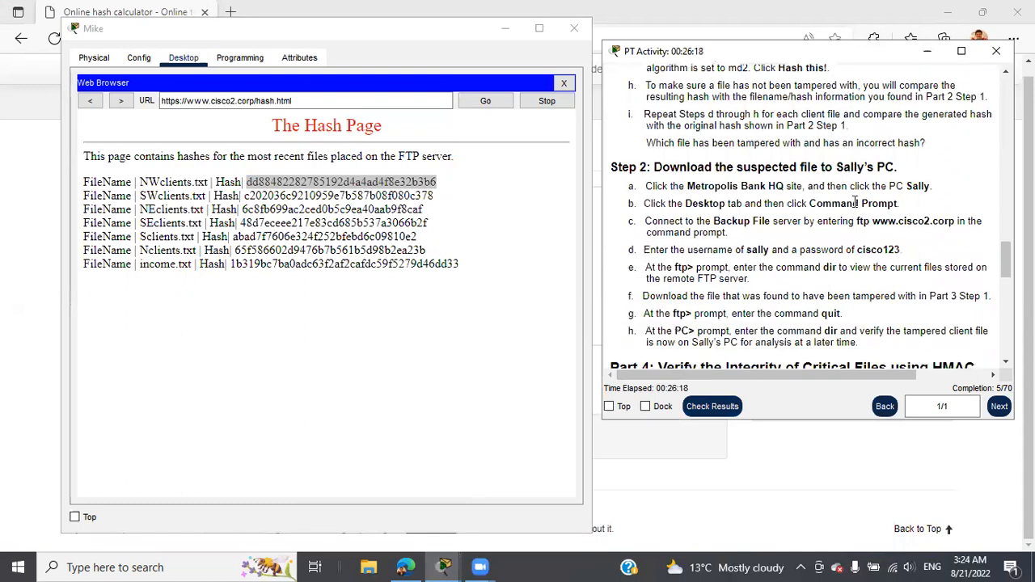
scroll(855, 202, "down", 1)
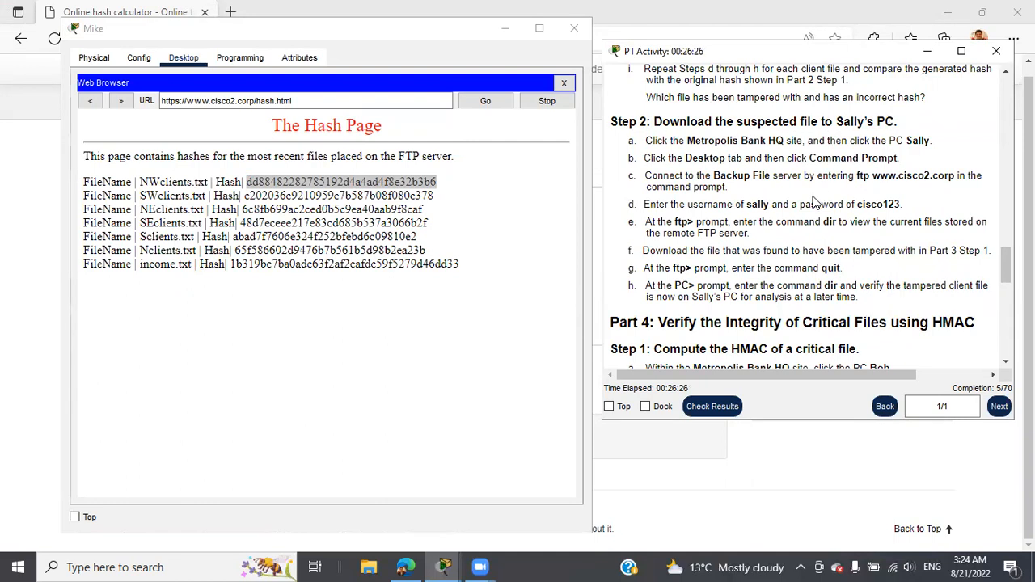
left_click(572, 30)
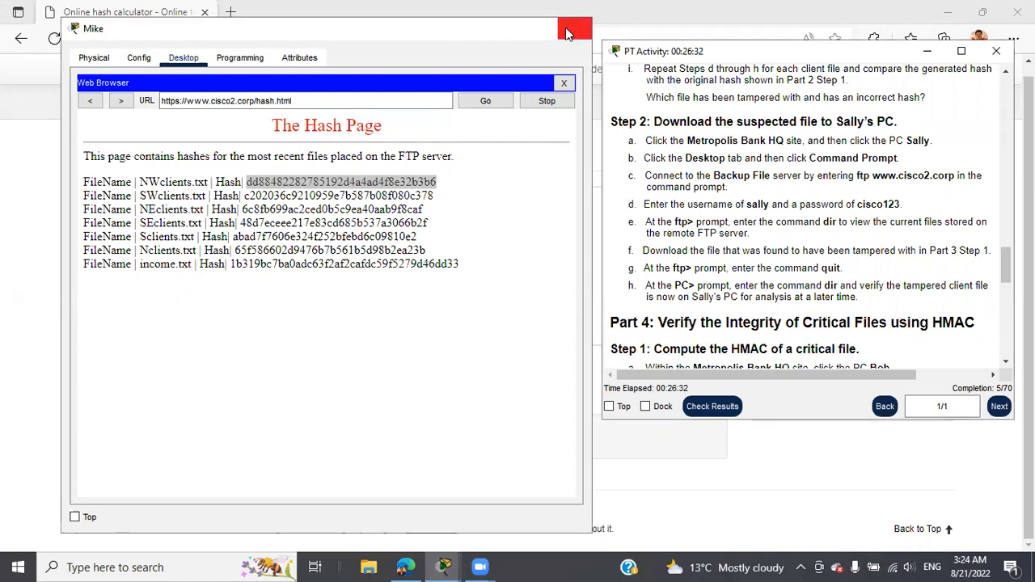
left_click(571, 30)
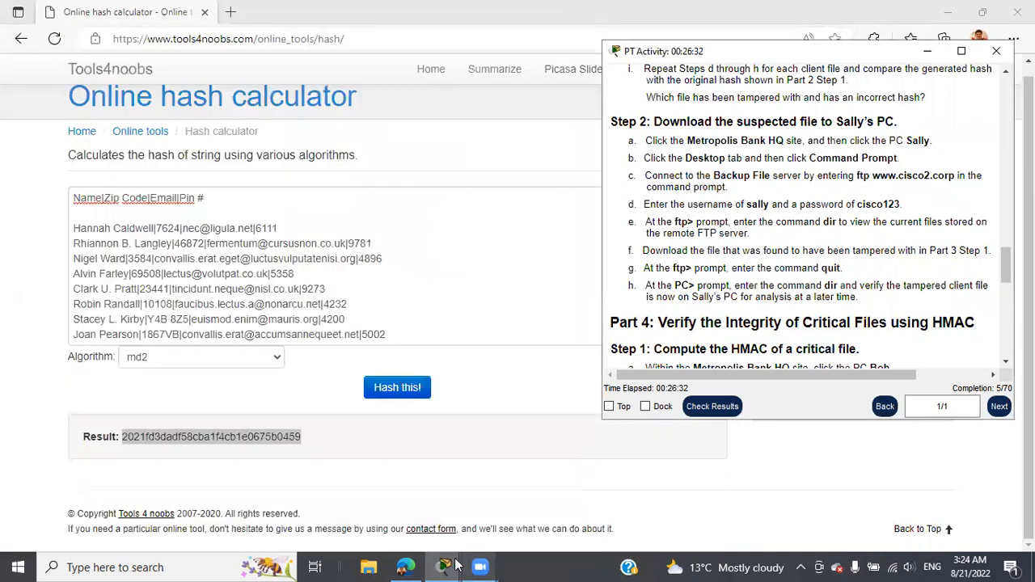
left_click(443, 566)
left_click(380, 494)
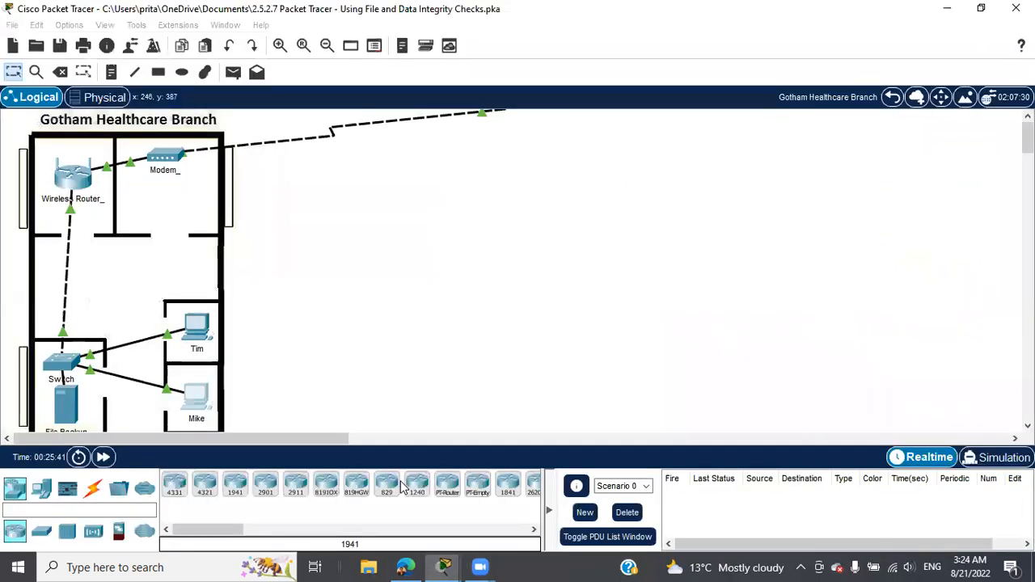
scroll(335, 313, "down", 2)
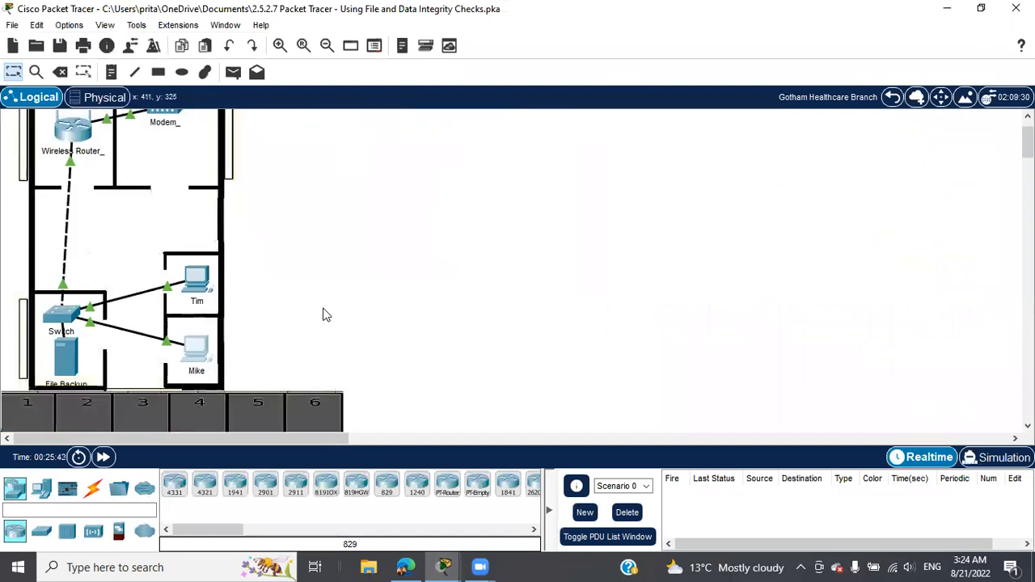
left_click(892, 97)
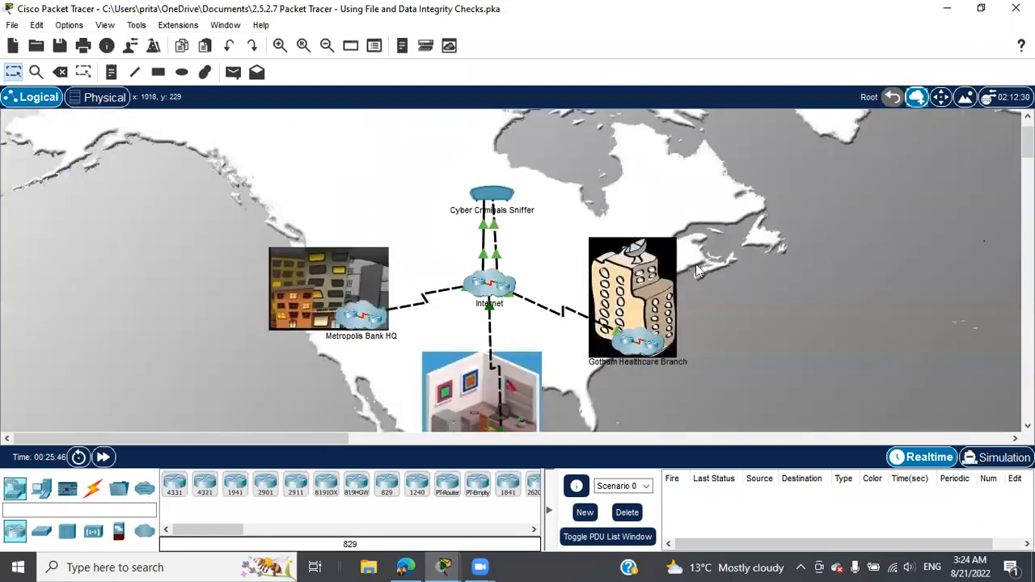
left_click(443, 566)
left_click(485, 511)
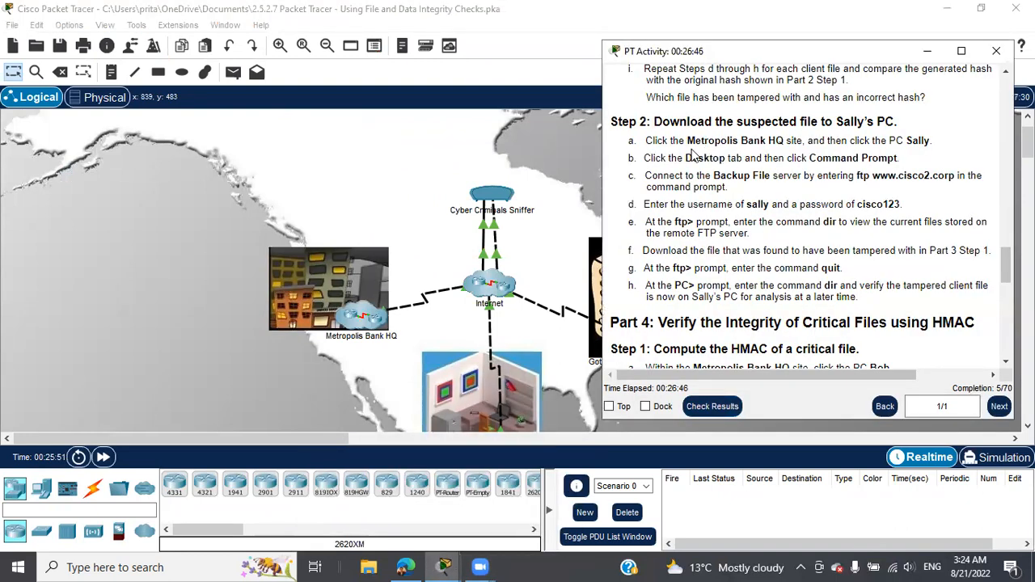
left_click(368, 320)
left_click(368, 322)
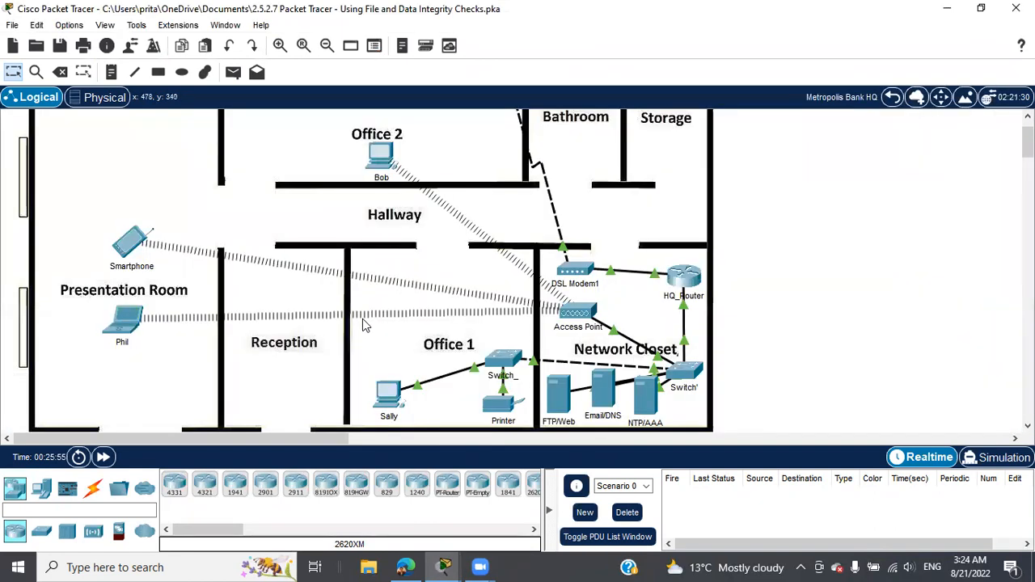
left_click(386, 398)
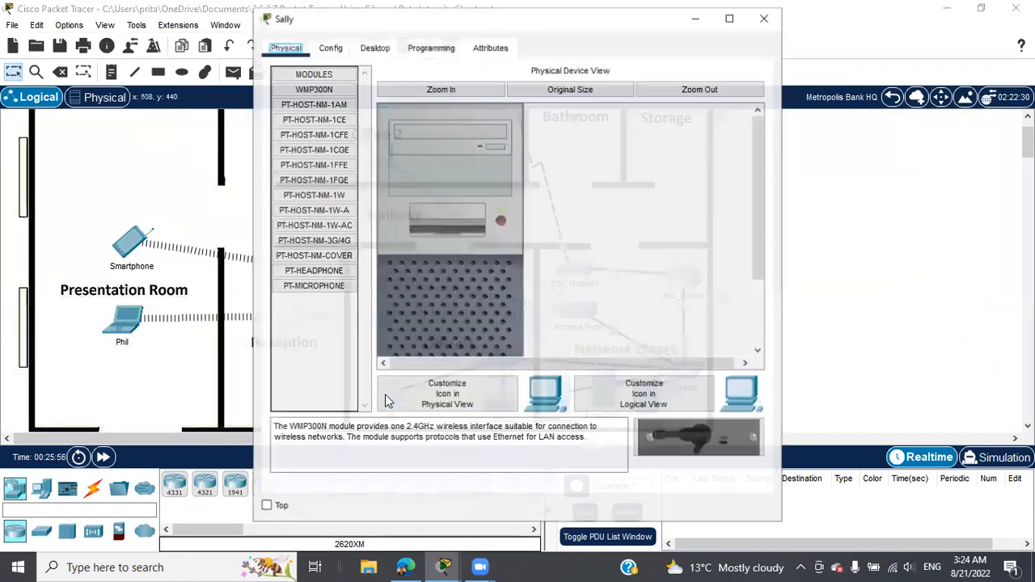
left_click(381, 49)
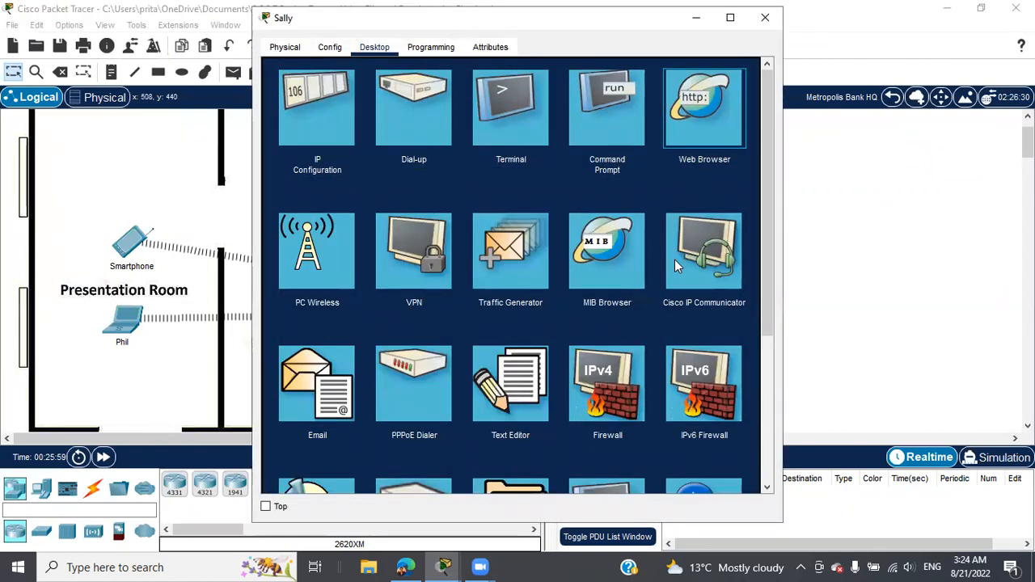
left_click(444, 564)
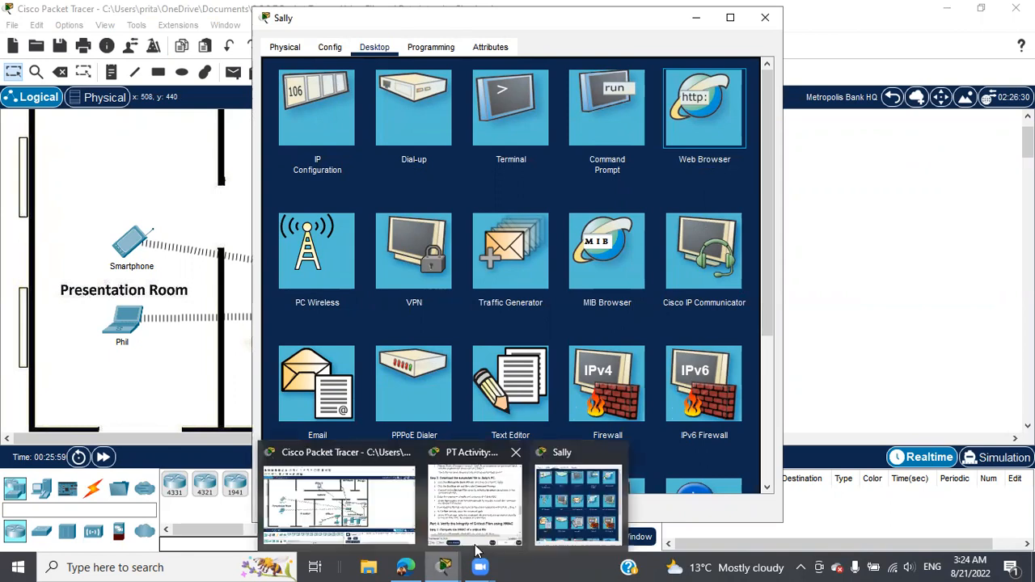
left_click(489, 518)
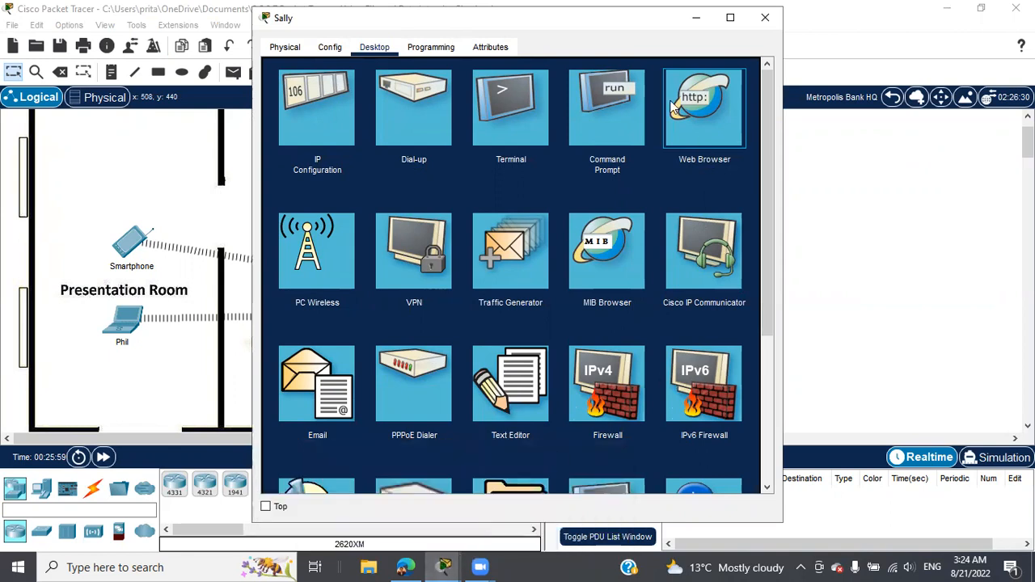
left_click_drag(433, 25, 258, 27)
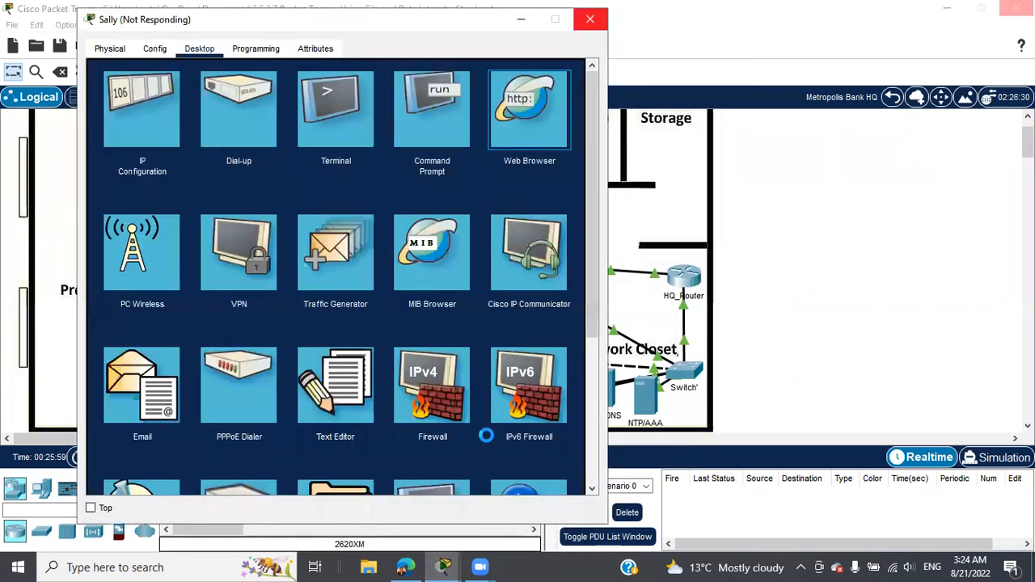
mouse_move(444, 566)
left_click(466, 511)
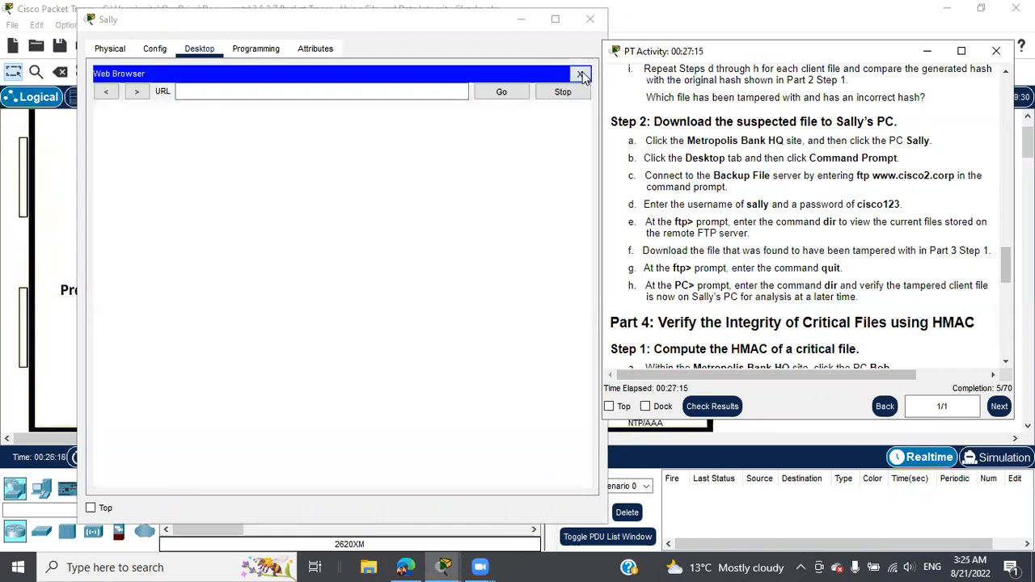
left_click(581, 75)
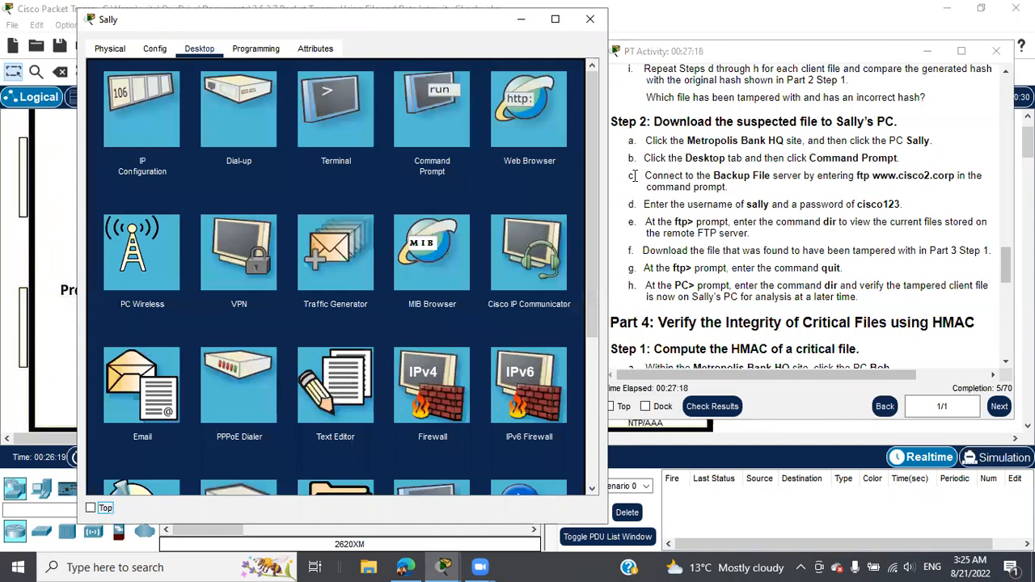
left_click(423, 114)
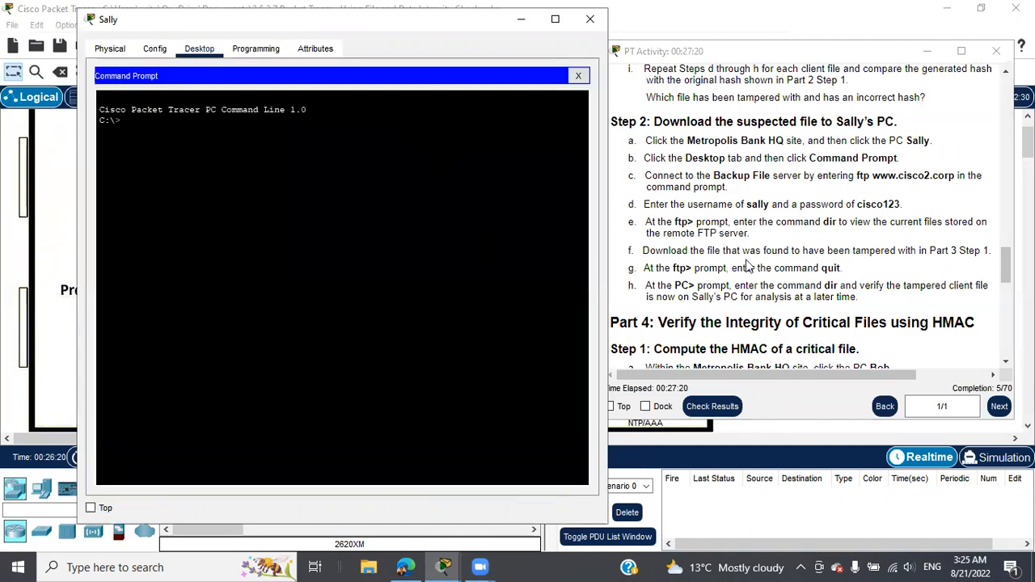
left_click_drag(855, 175, 949, 177)
key("ctrl+c")
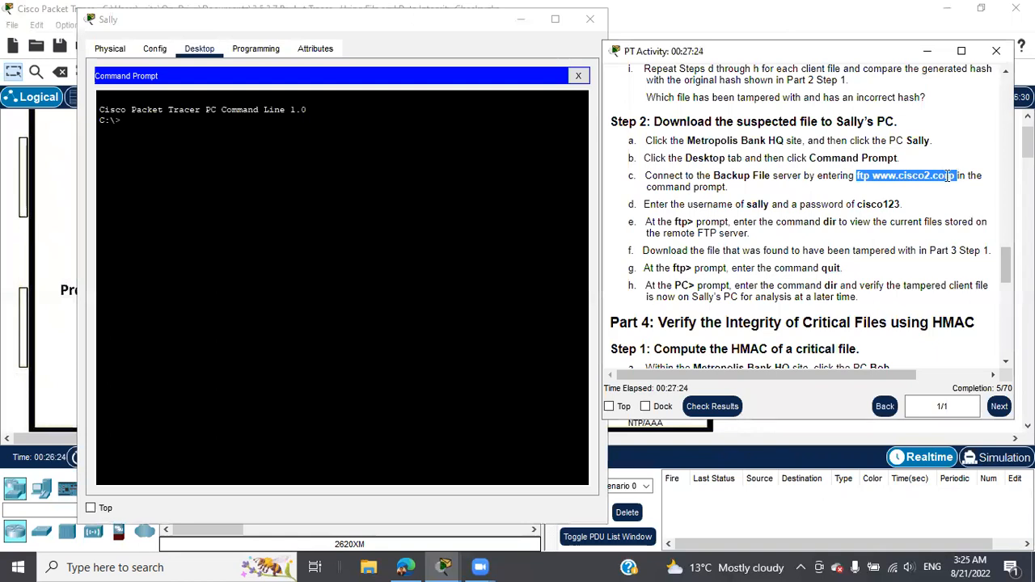
right_click(948, 177)
left_click(938, 188)
right_click(218, 142)
left_click(246, 171)
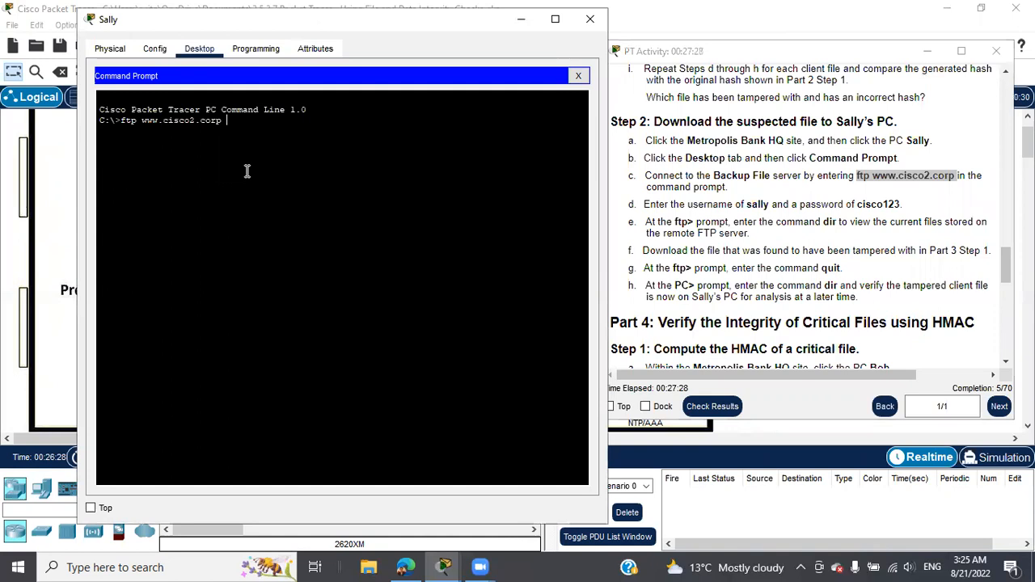
key("Return")
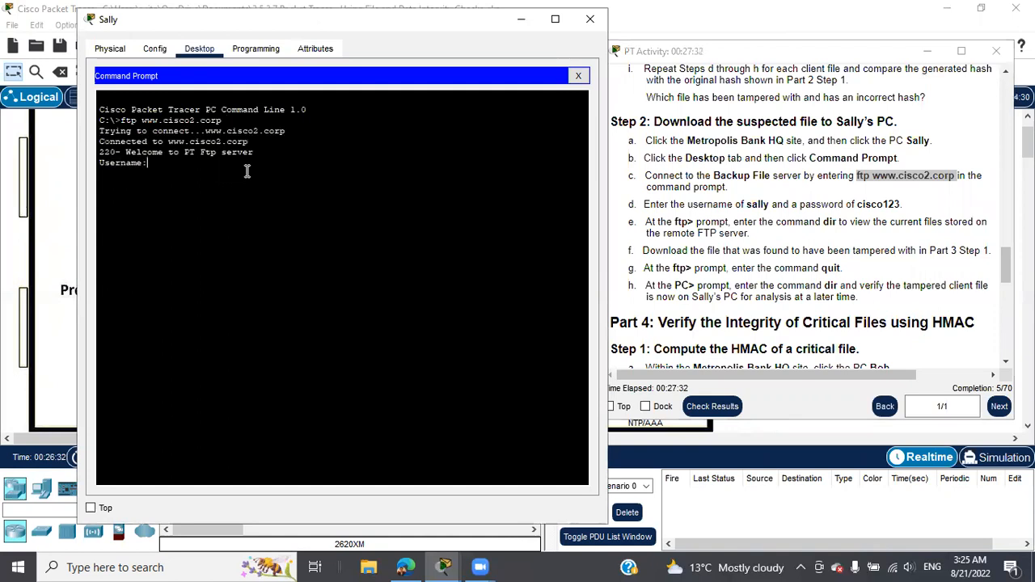
Step: Log in with Sally's FTP username and password, then run dir to list the files
type("sally")
key("Return")
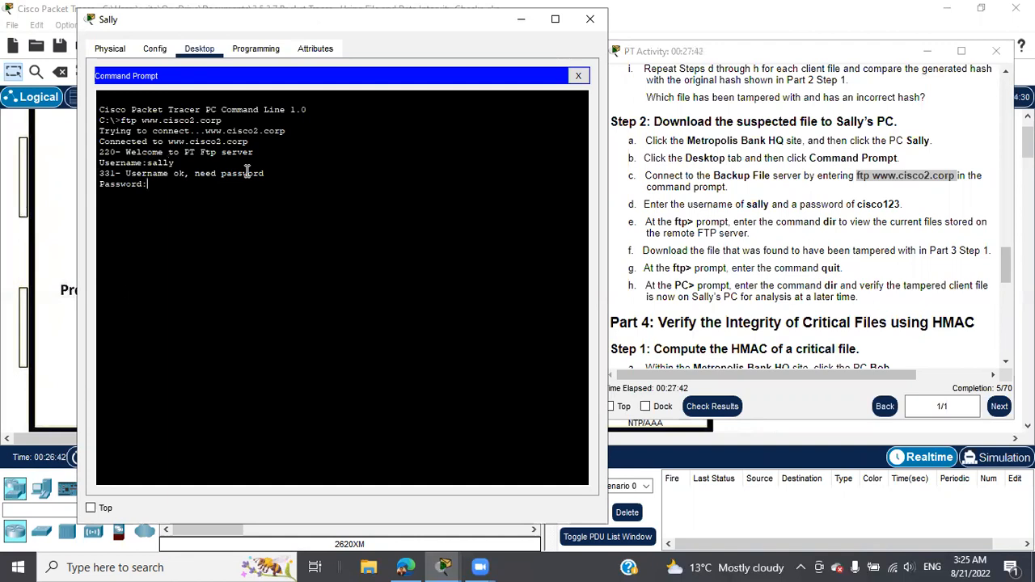
key("Return")
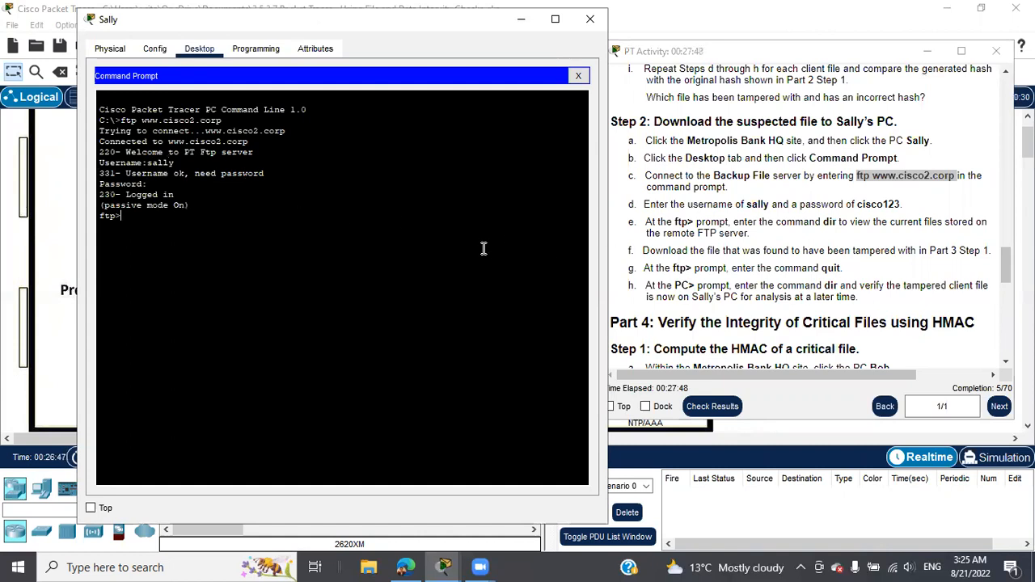
type("dir")
key("Return")
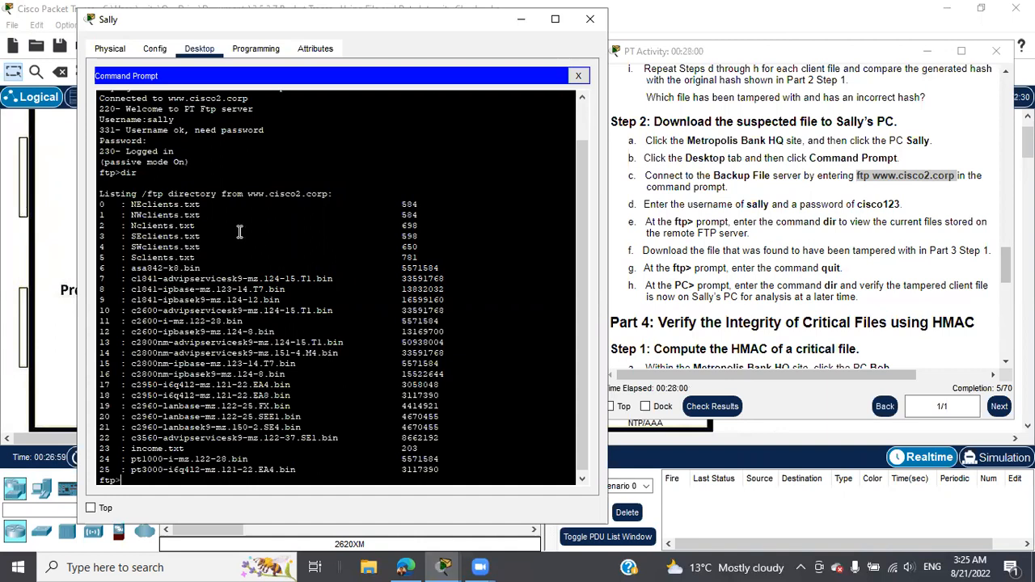
Step: Copy the NEclients.txt file name from the FTP listing and scroll through the instructions
left_click_drag(129, 205, 203, 207)
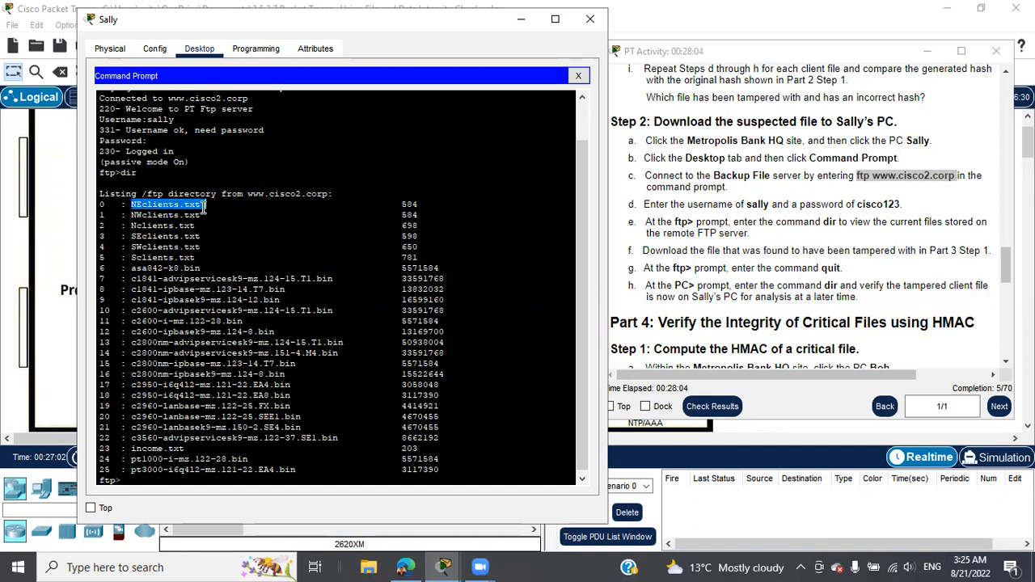
right_click(203, 206)
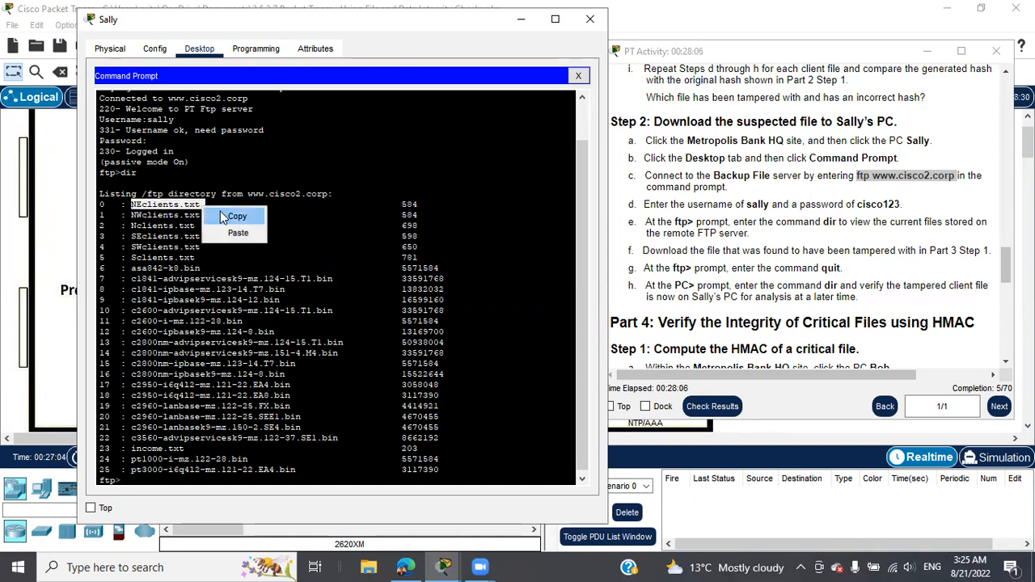
left_click(220, 211)
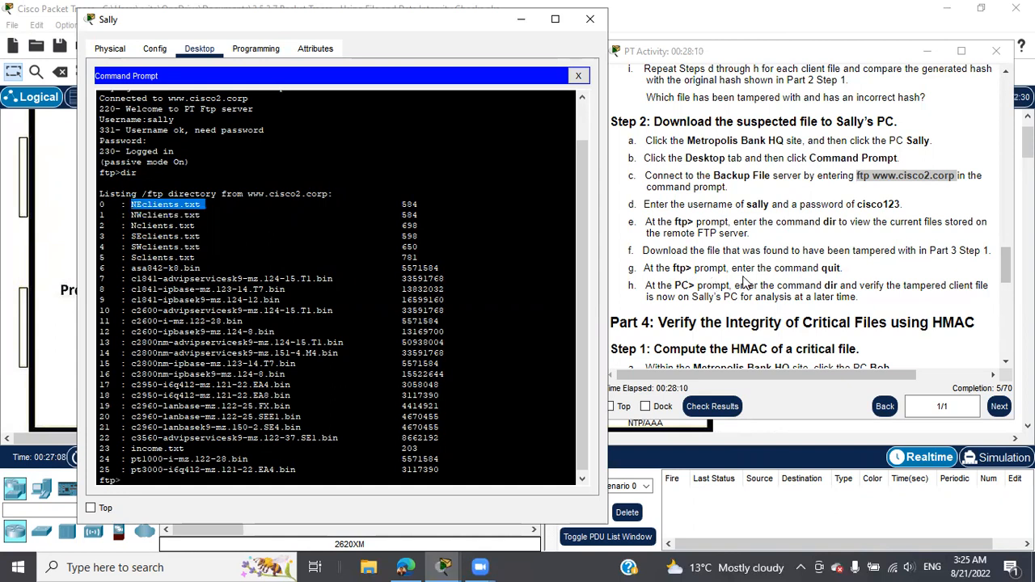
scroll(745, 281, "up", 4)
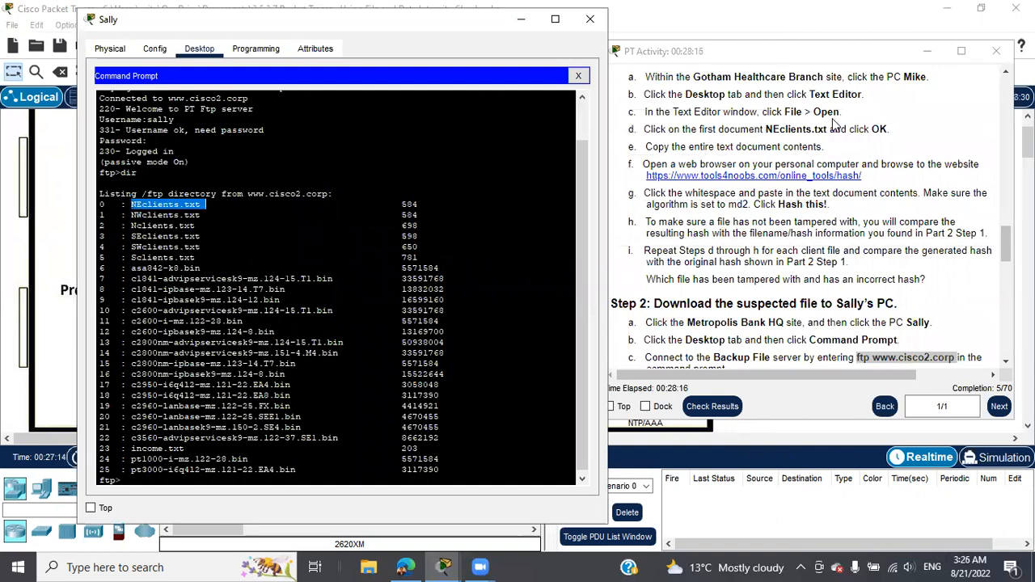
scroll(793, 276, "down", 1)
scroll(794, 277, "down", 5)
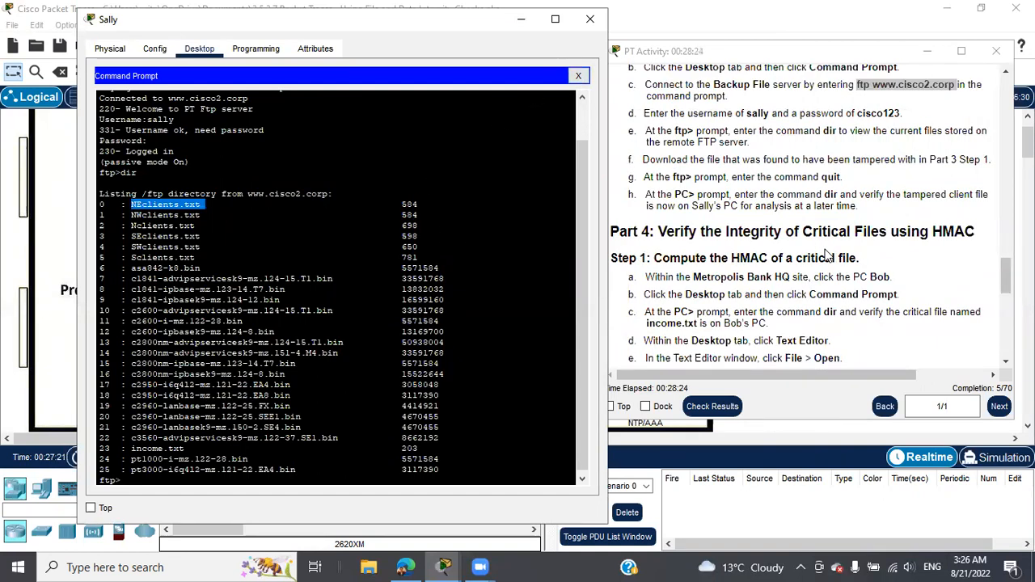
scroll(826, 255, "down", 3)
scroll(827, 255, "down", 3)
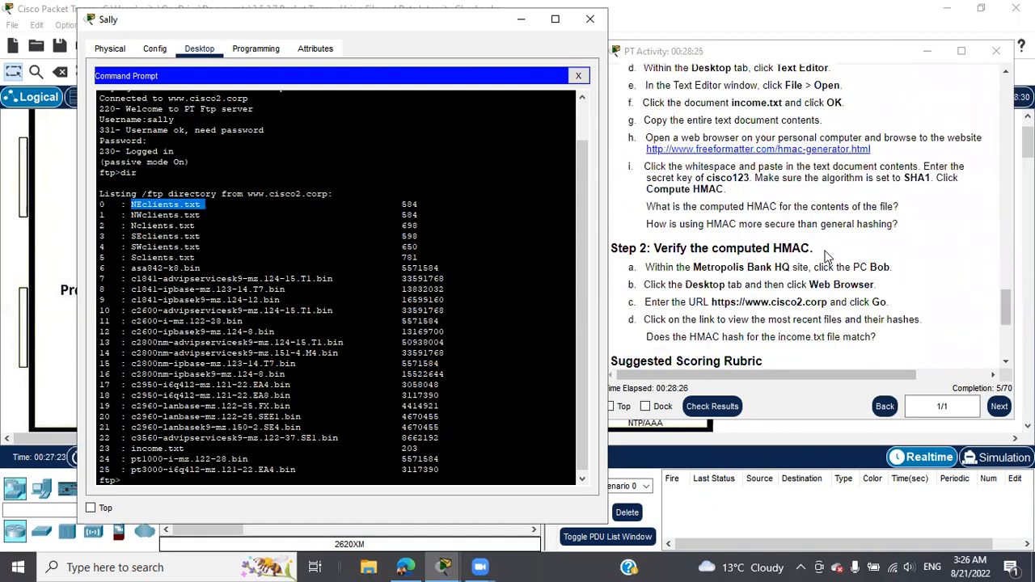
scroll(827, 255, "up", 10)
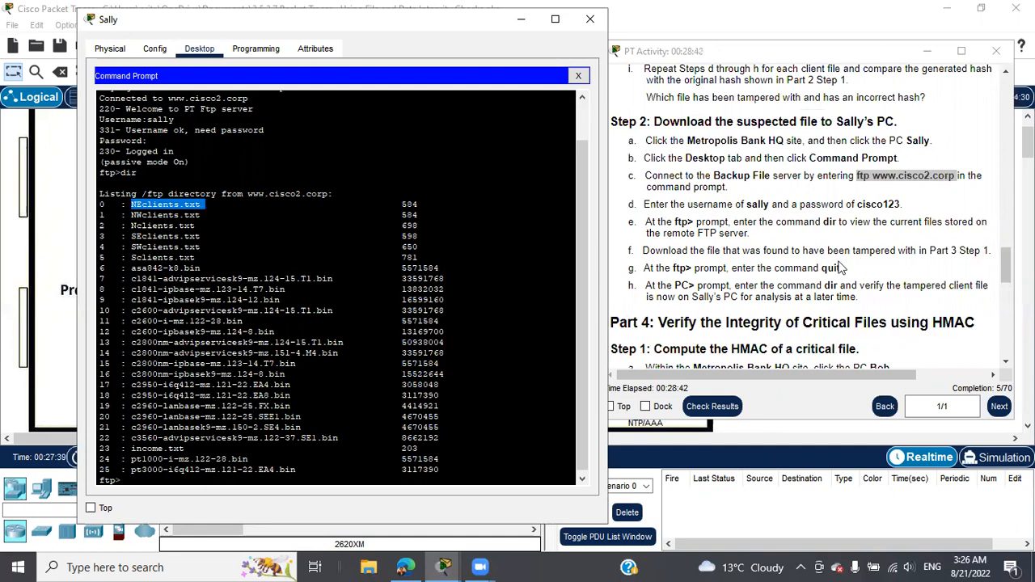
left_click(579, 77)
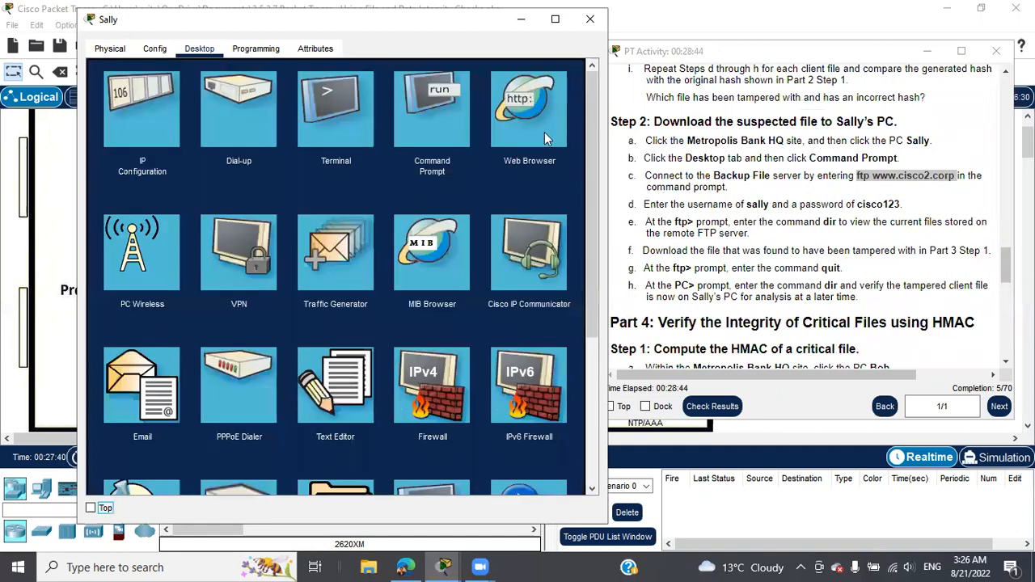
scroll(270, 321, "down", 2)
scroll(270, 322, "down", 1)
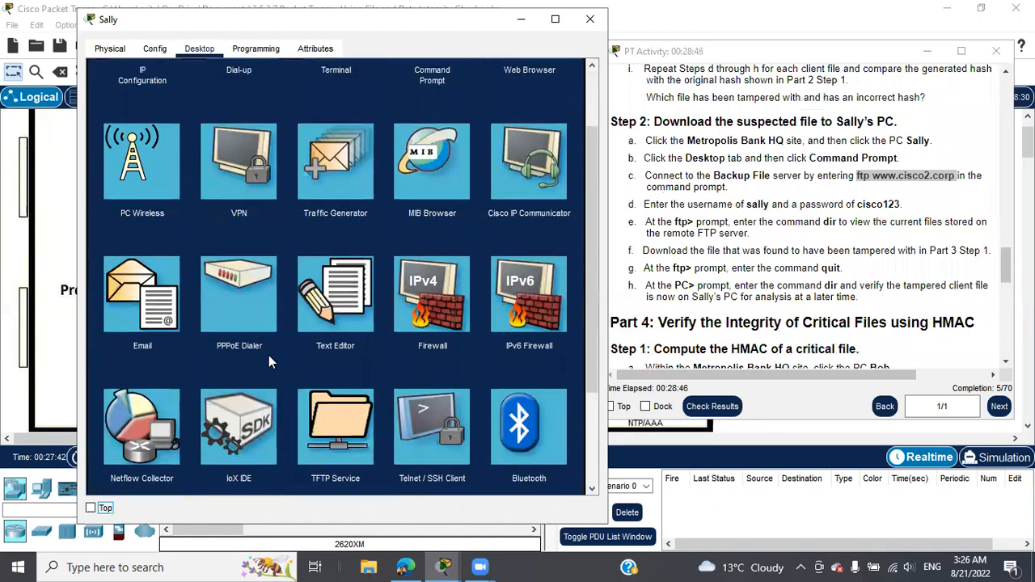
left_click(334, 299)
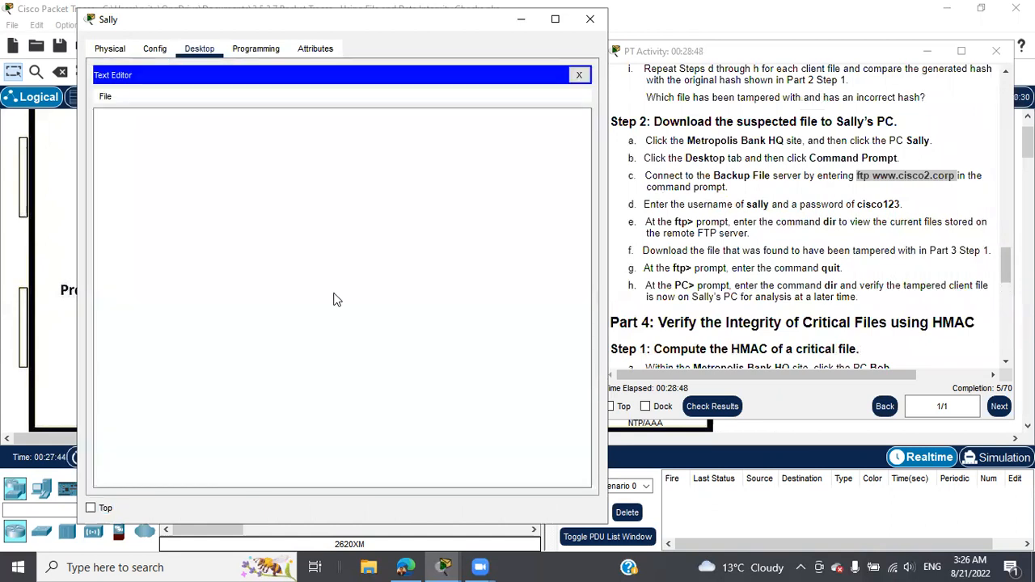
left_click(106, 96)
left_click(130, 132)
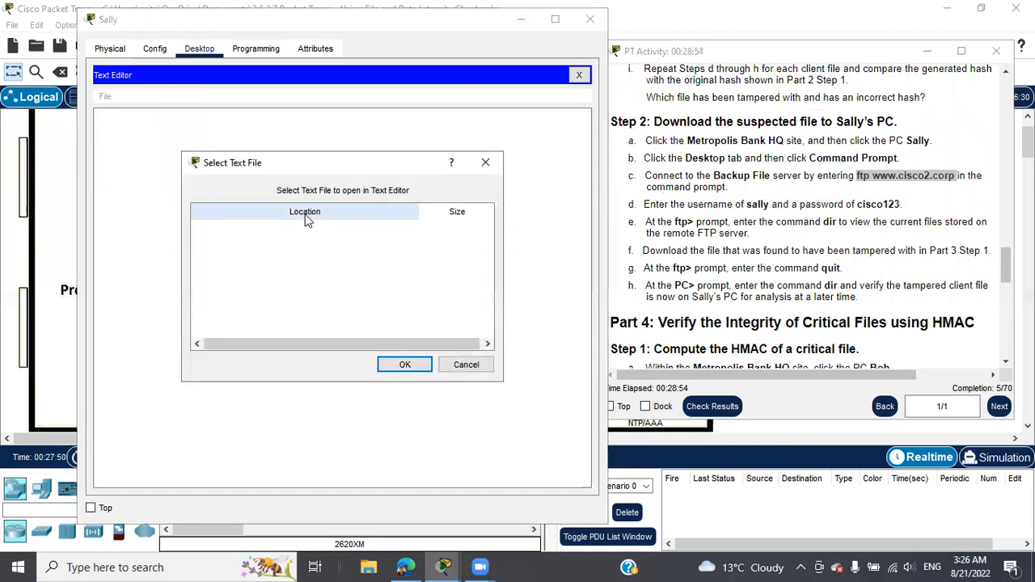
left_click(466, 364)
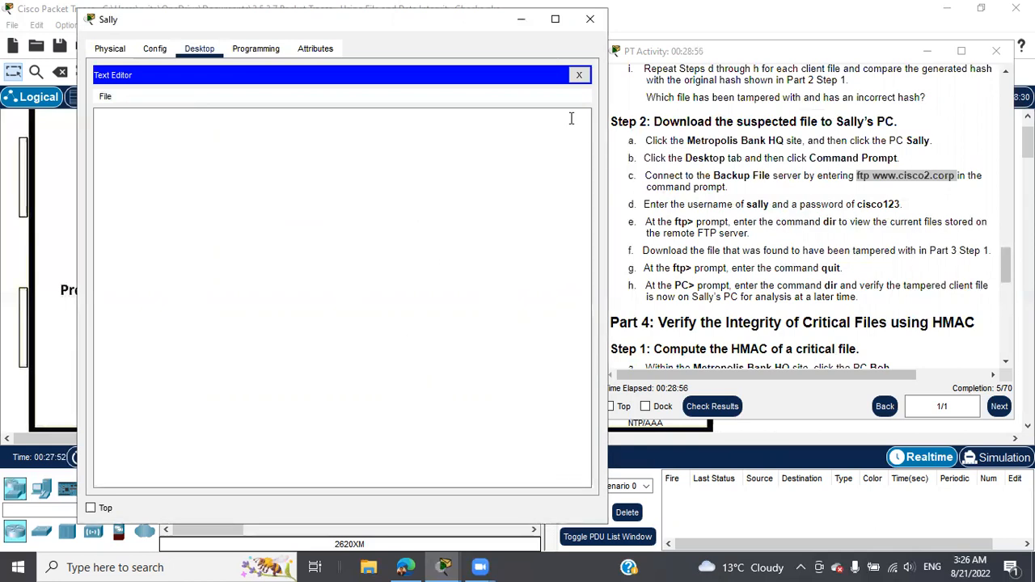
left_click(578, 74)
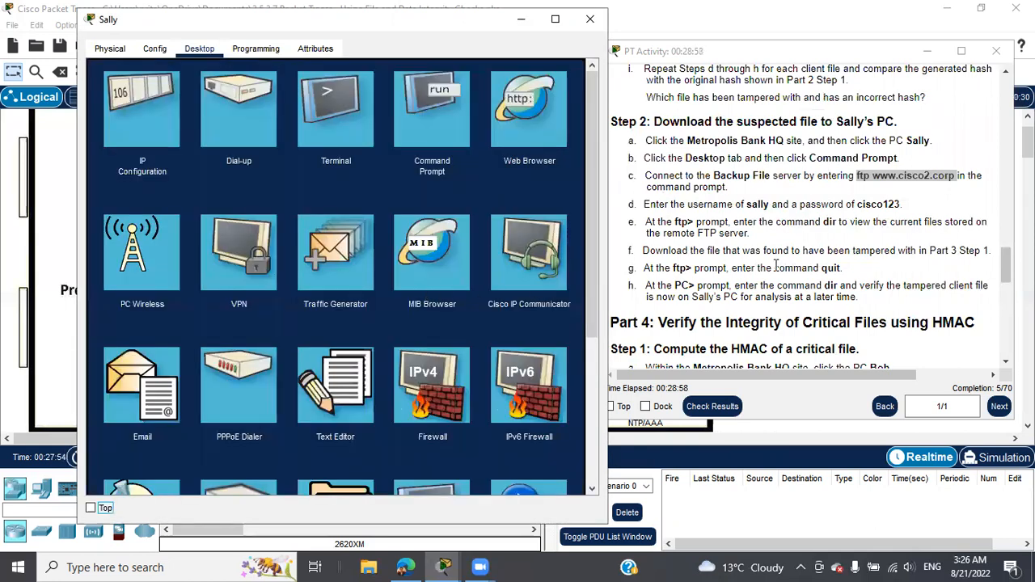
scroll(781, 266, "up", 4)
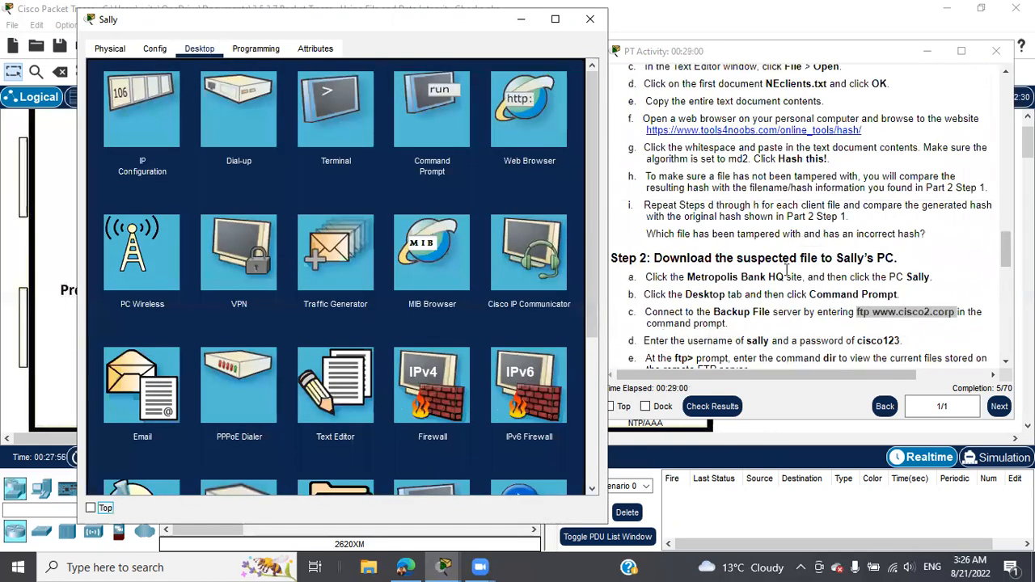
Step: Copy 'get NEclients.txt' from the instructions and reopen Sally's Command Prompt at ftp>
scroll(786, 269, "up", 3)
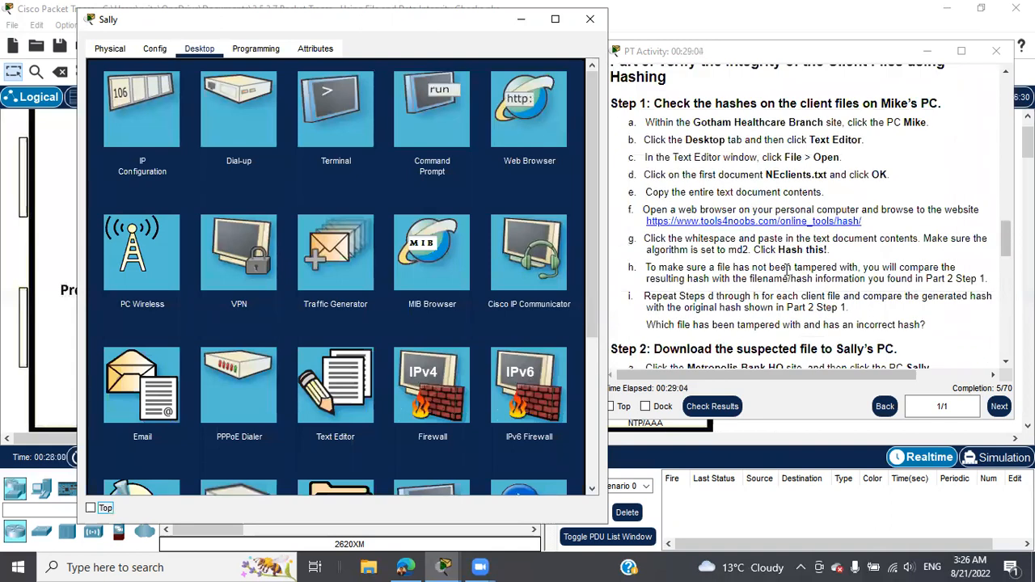
scroll(786, 270, "up", 2)
scroll(786, 269, "up", 4)
scroll(786, 270, "up", 3)
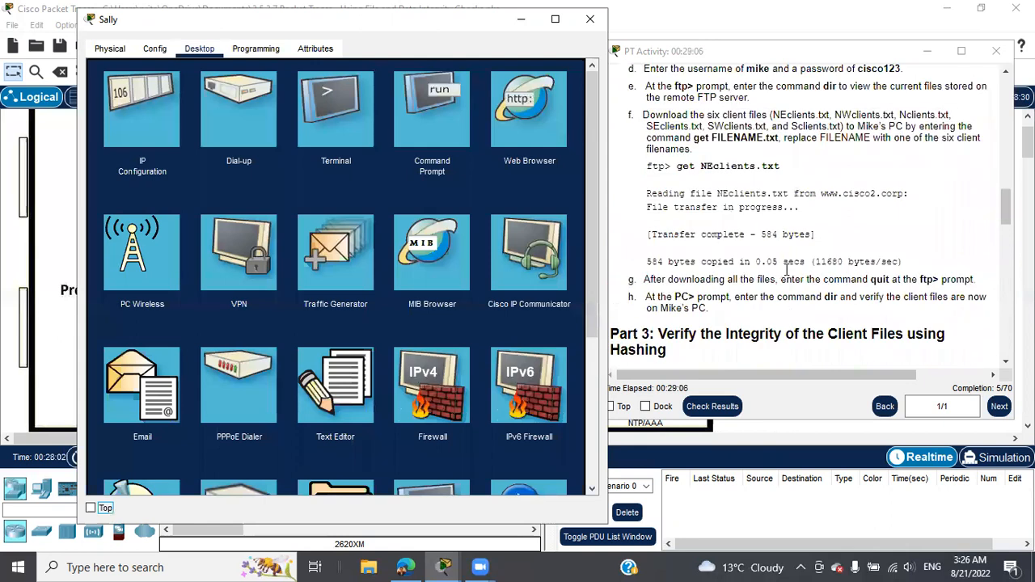
left_click_drag(675, 166, 769, 165)
key("ctrl+c")
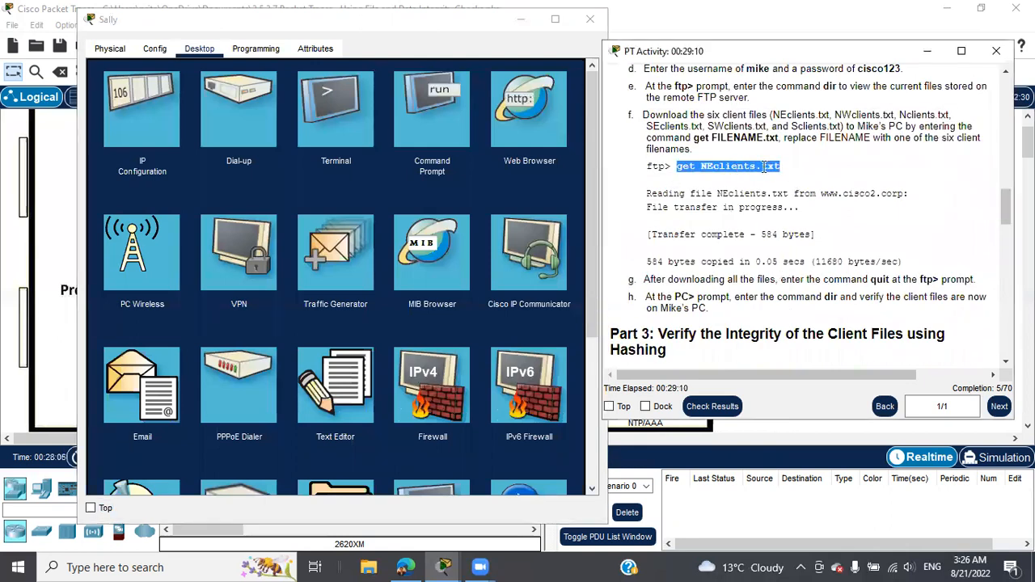
right_click(764, 167)
left_click(801, 177)
left_click(426, 132)
scroll(376, 259, "down", 1)
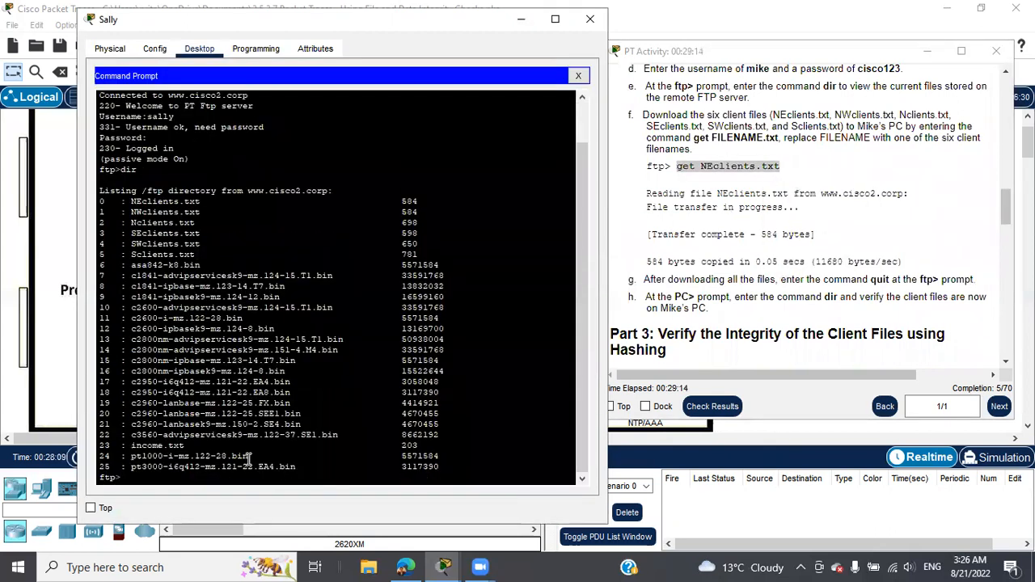
right_click(163, 472)
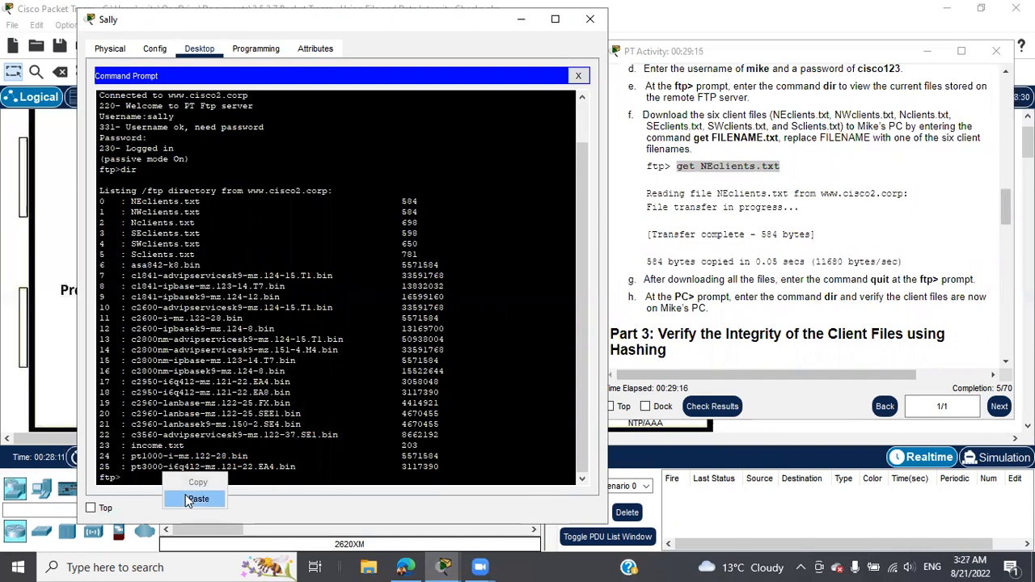
left_click(186, 500)
key("Return")
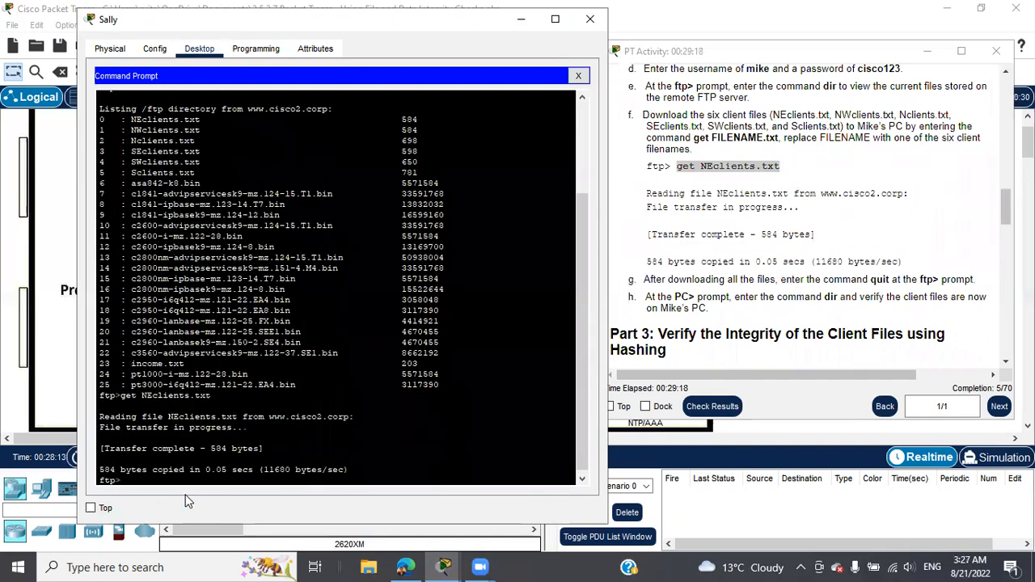
type("dir")
key("Return")
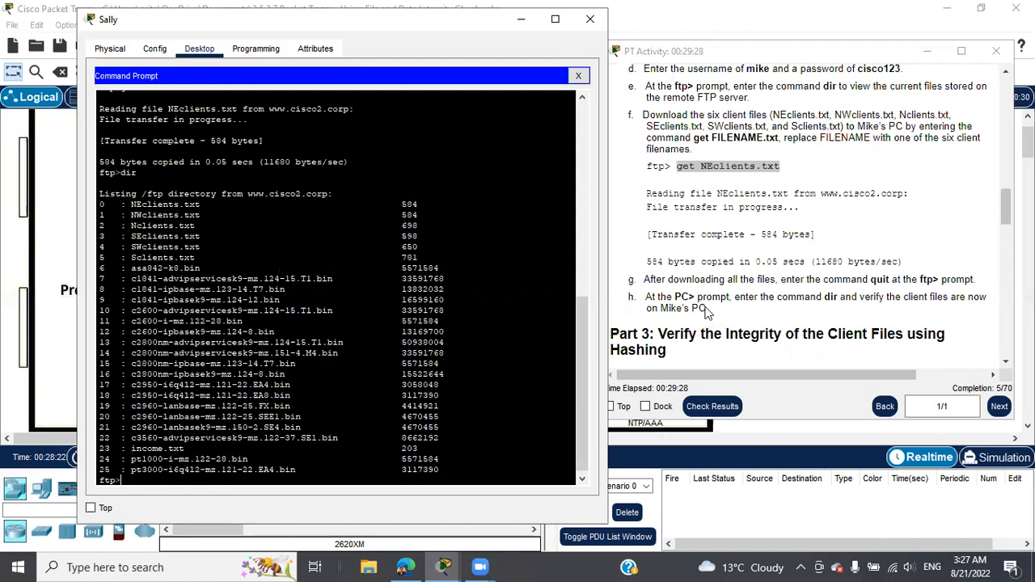
scroll(783, 245, "down", 10)
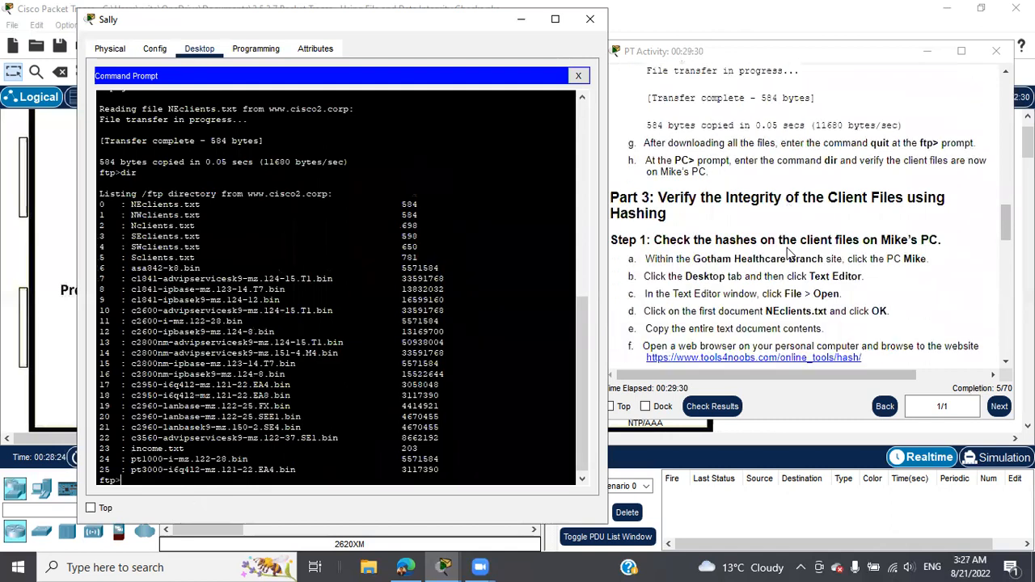
scroll(788, 253, "down", 10)
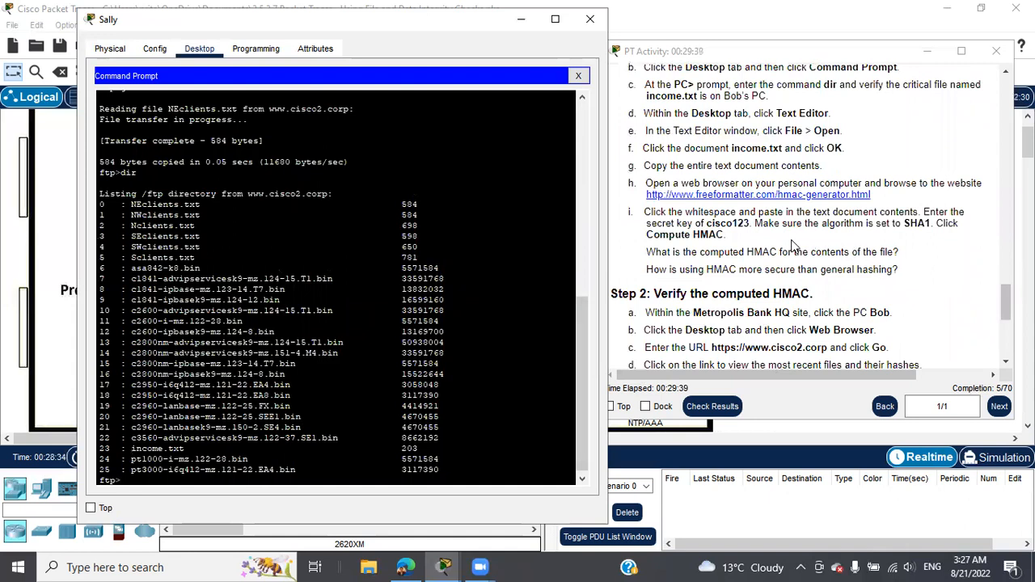
scroll(775, 245, "up", 1)
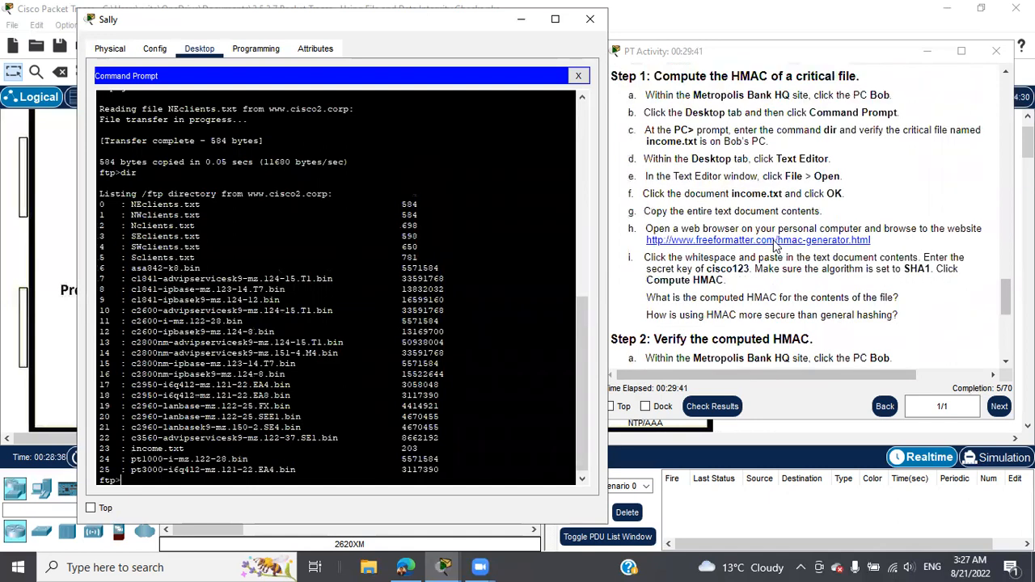
scroll(774, 246, "up", 5)
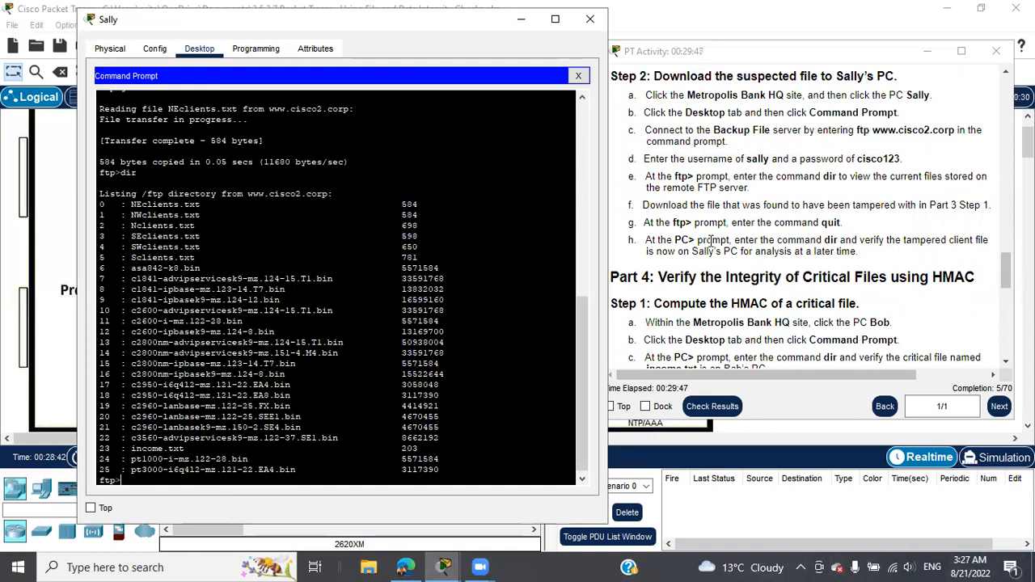
scroll(443, 307, "down", 1)
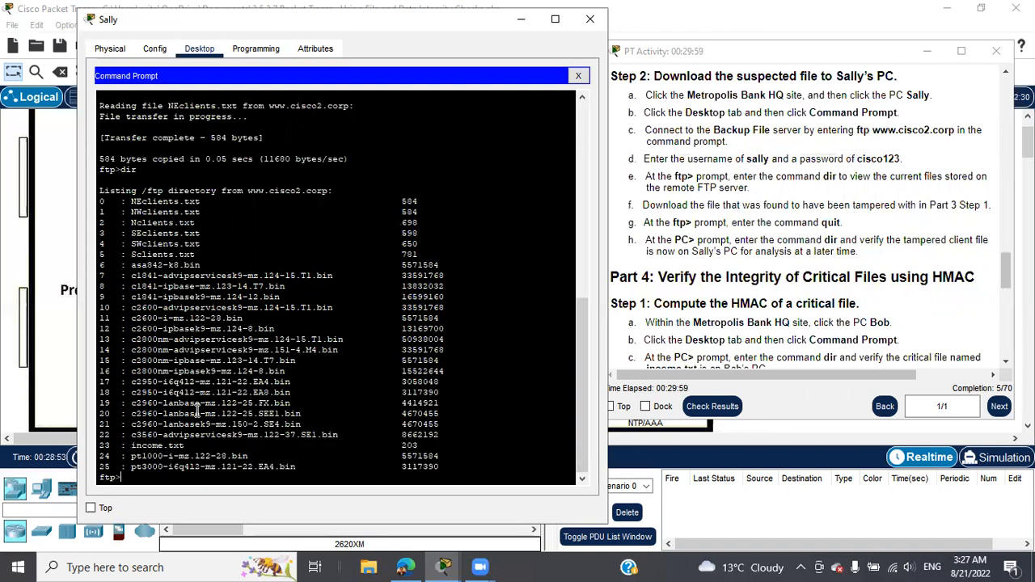
right_click(163, 478)
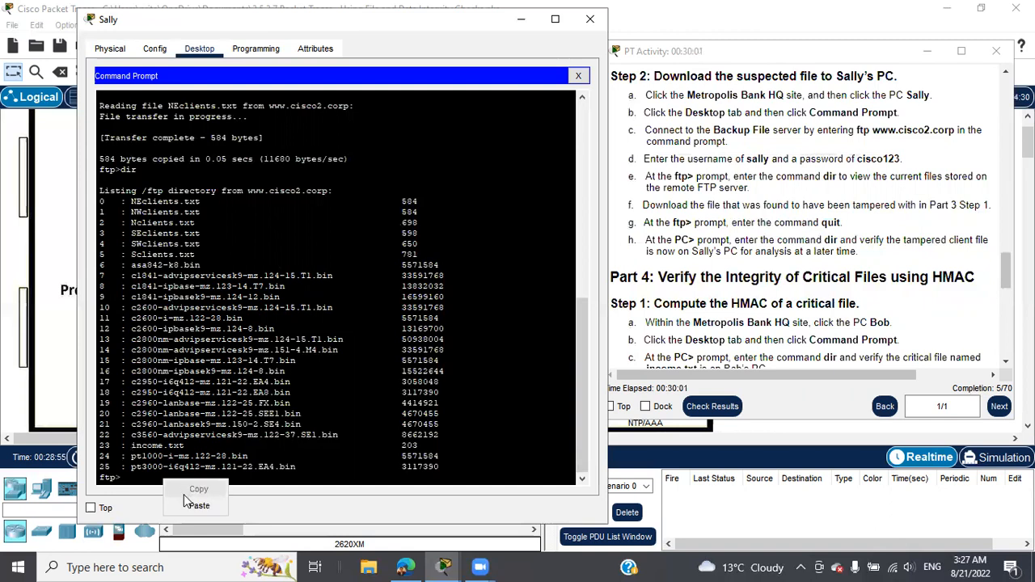
left_click(189, 507)
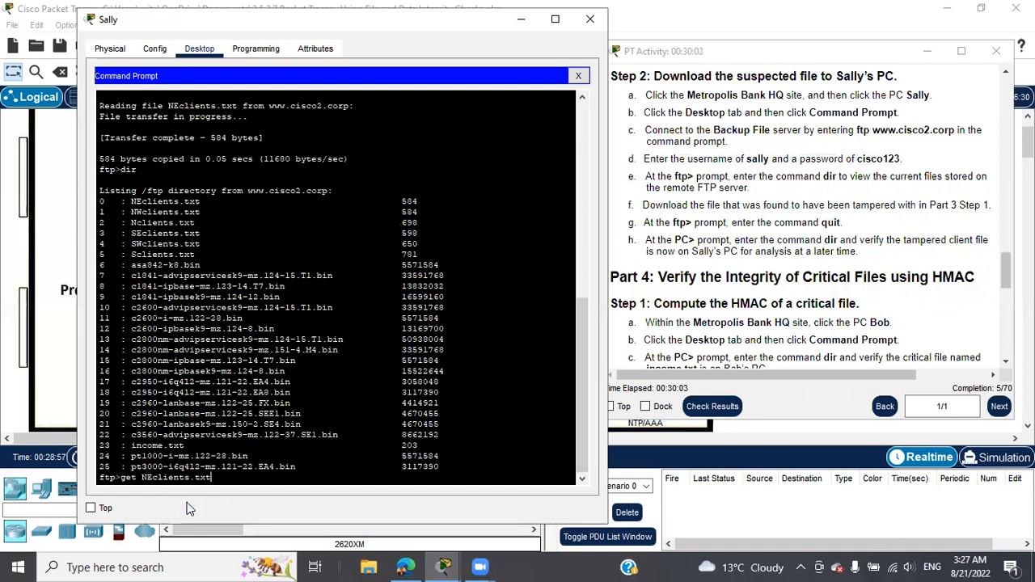
key("Return")
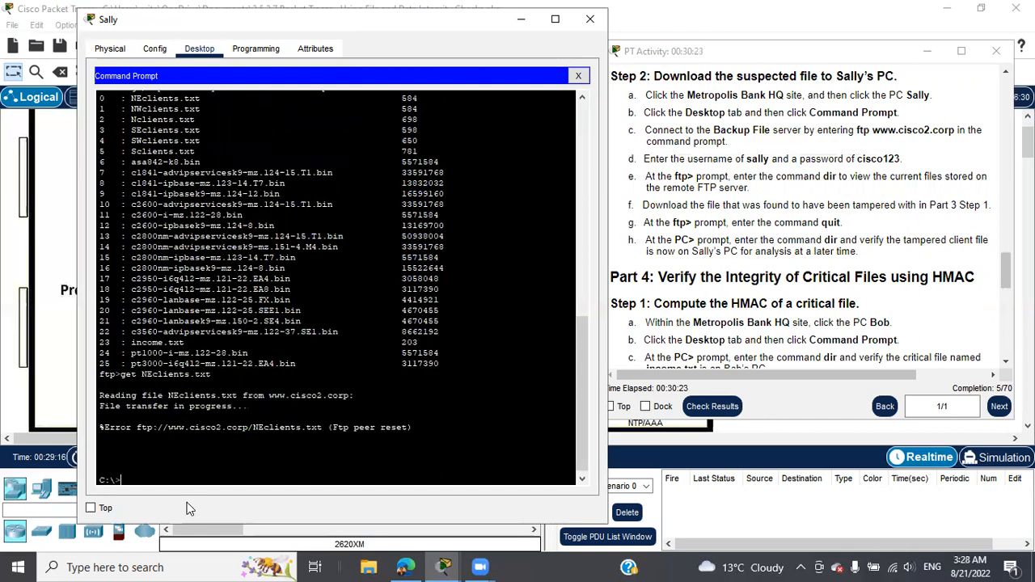
scroll(238, 351, "up", 3)
scroll(239, 352, "down", 3)
scroll(238, 354, "up", 3)
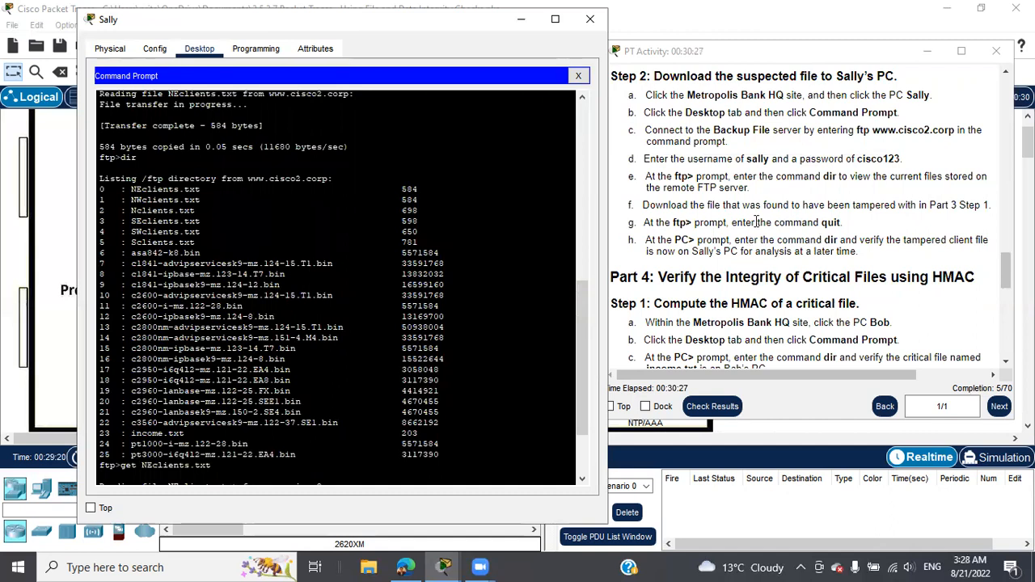
left_click_drag(859, 129, 957, 131)
right_click(945, 133)
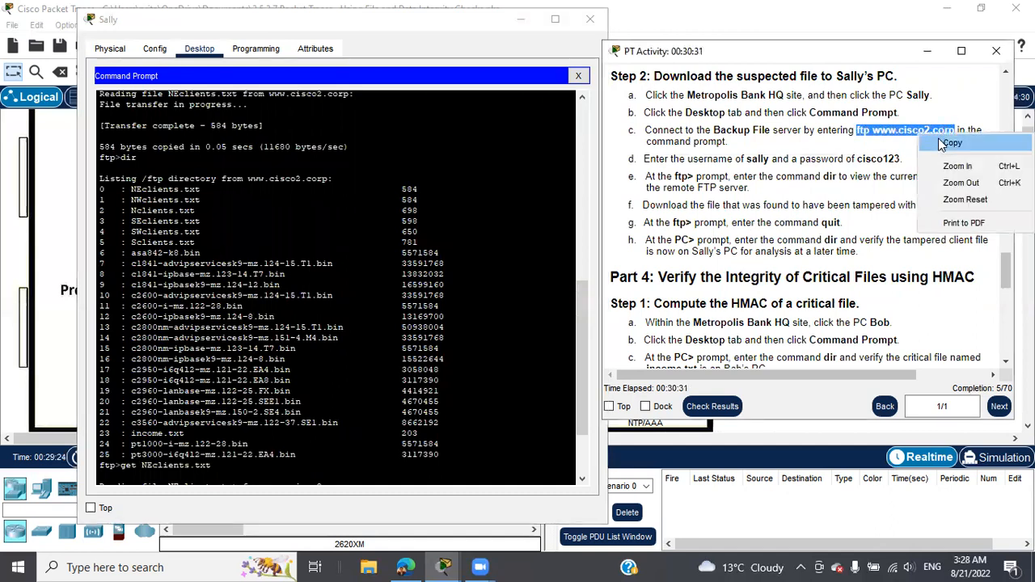
left_click(952, 143)
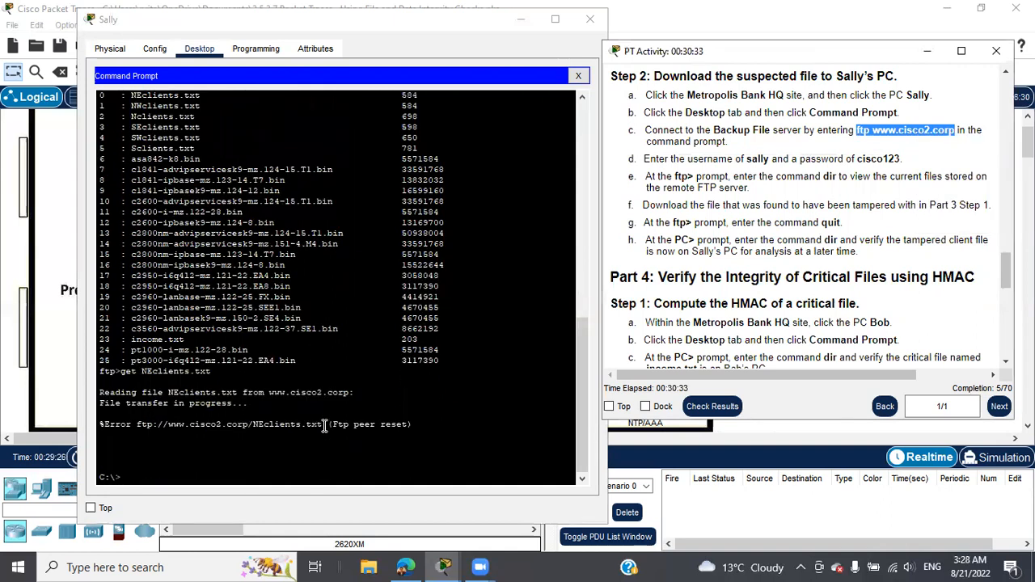
left_click(206, 465)
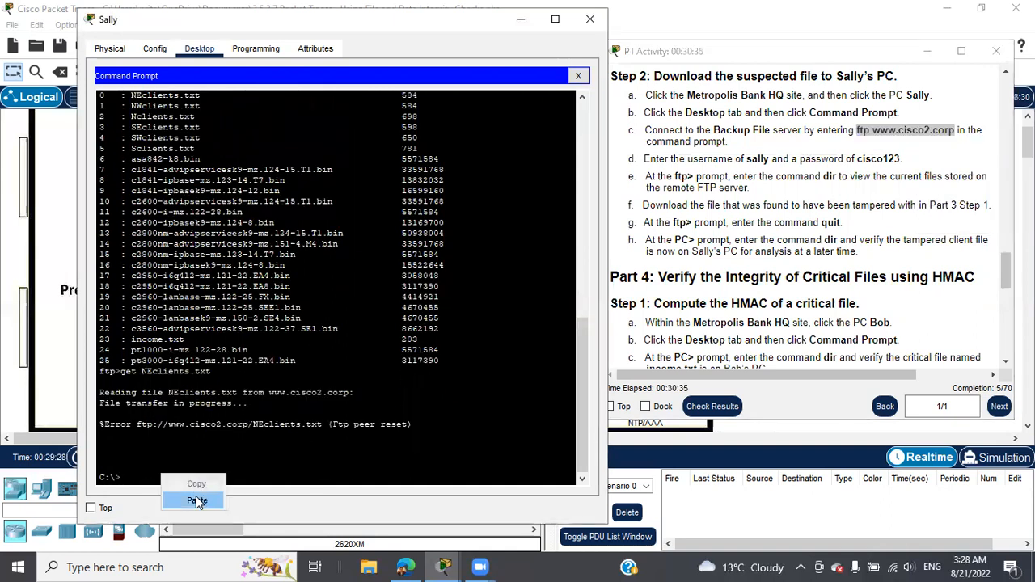
left_click(197, 500)
key("Return")
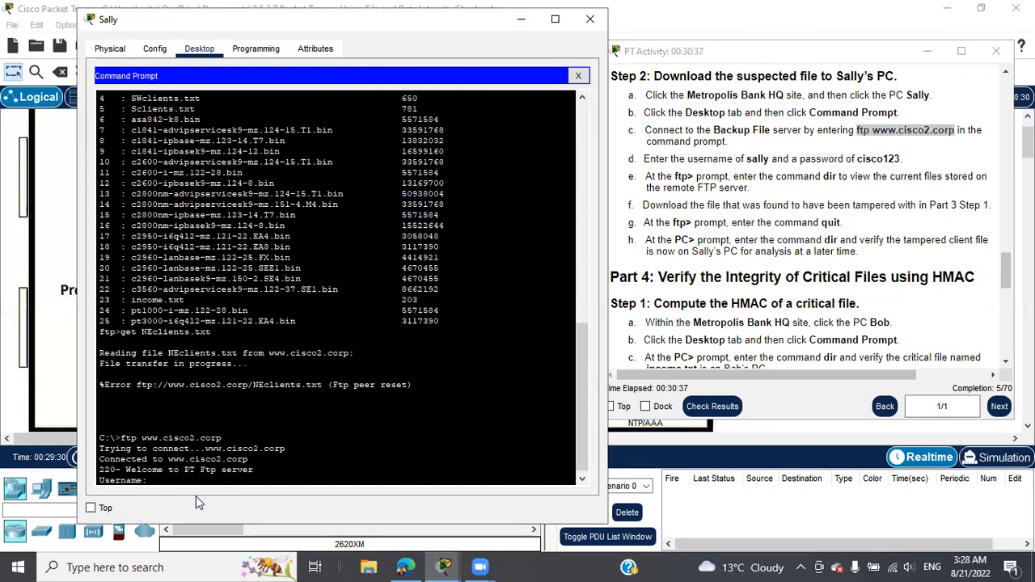
type("sally")
key("Return")
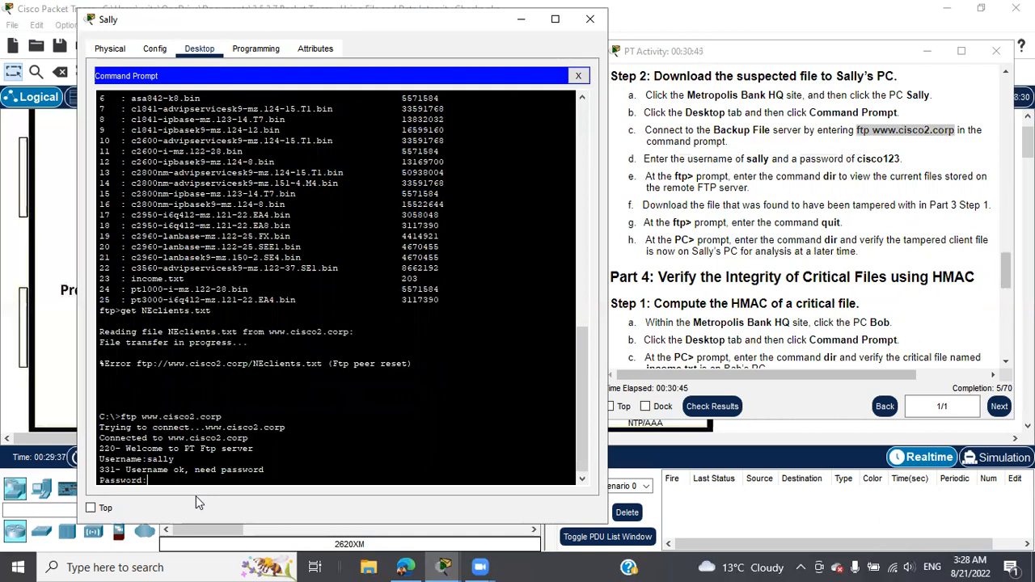
key("Return")
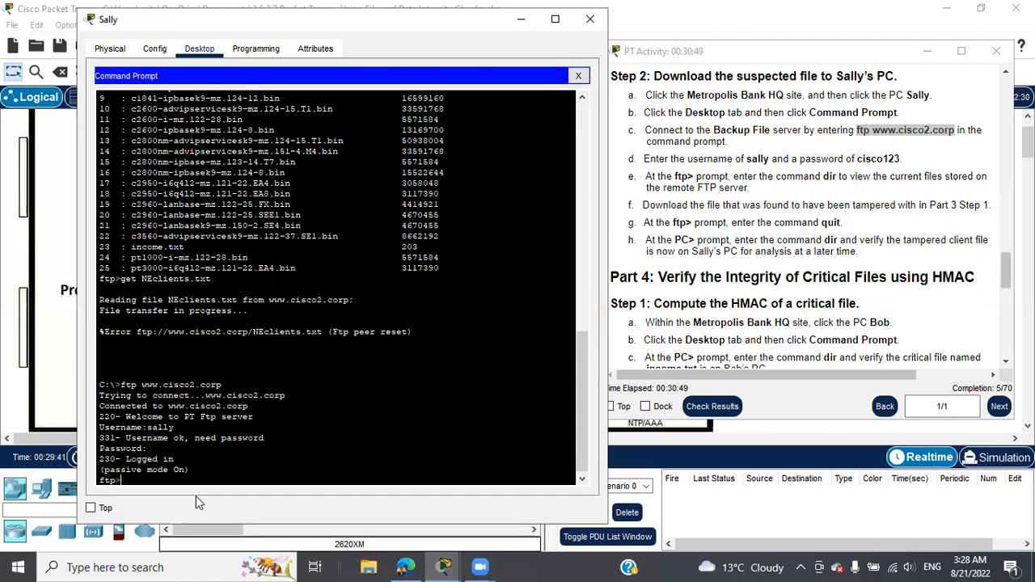
Step: Recall 'get NEclients.txt' with the Up arrow and download the 584-byte file
right_click(306, 469)
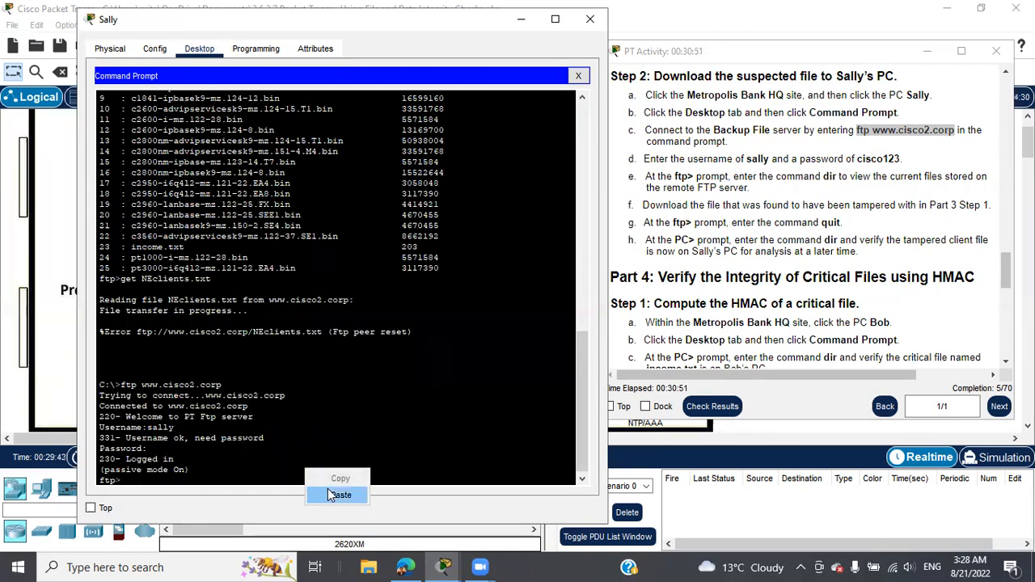
left_click(329, 494)
key("BackSpace")
key("BackSpace")
key("BackSpace")
key("BackSpace")
key("BackSpace")
key("BackSpace")
key("BackSpace")
key("BackSpace")
key("BackSpace")
key("BackSpace")
key("BackSpace")
key("BackSpace")
key("BackSpace")
key("BackSpace")
key("BackSpace")
key("BackSpace")
key("BackSpace")
key("BackSpace")
key("BackSpace")
key("Up")
key("Up")
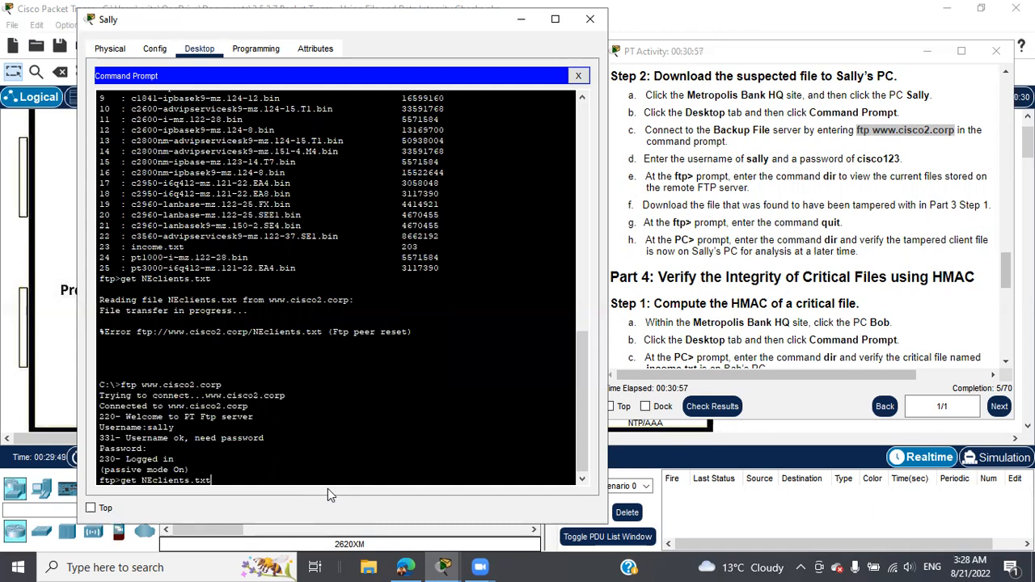
key("Return")
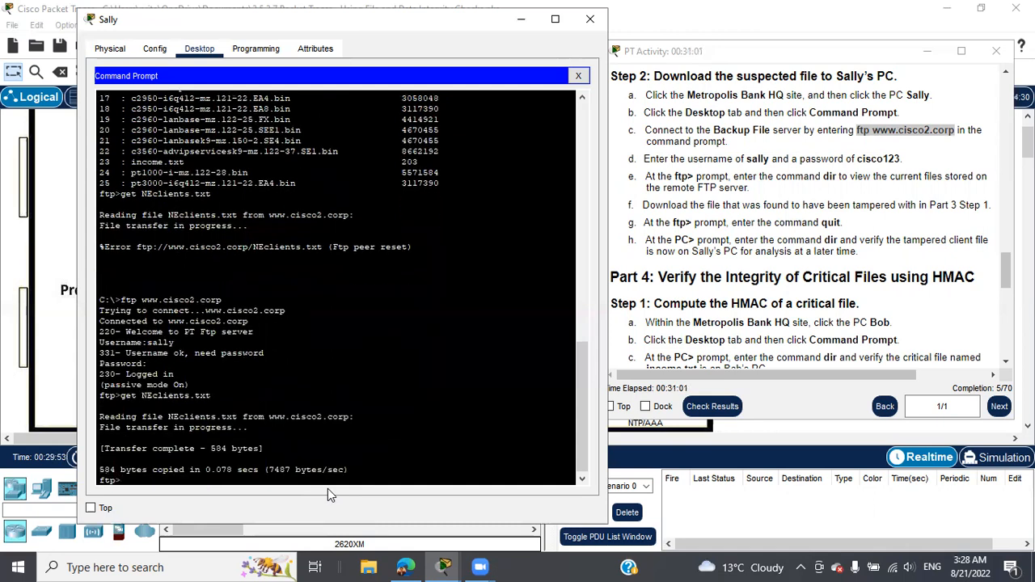
type("d")
Step: Quit FTP and run dir at C:\> to confirm NEclients.txt (584 bytes) is stored locally
key("Return")
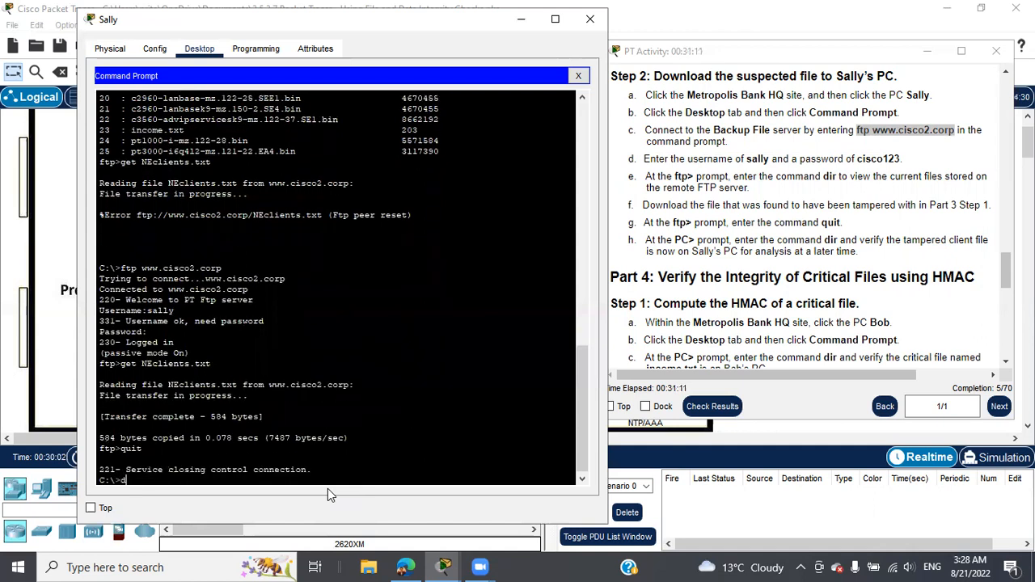
type("dir")
key("Return")
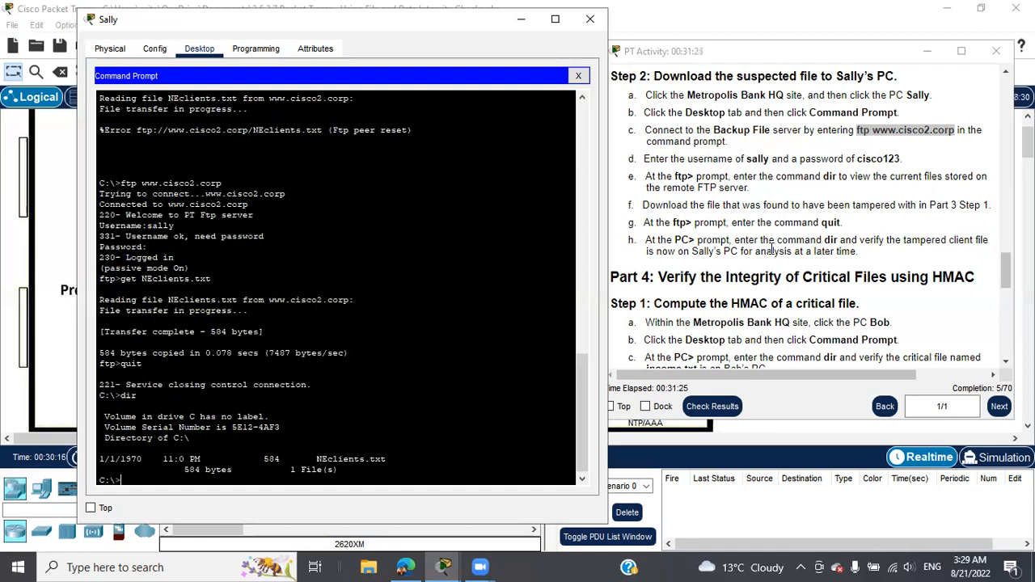
scroll(772, 250, "down", 1)
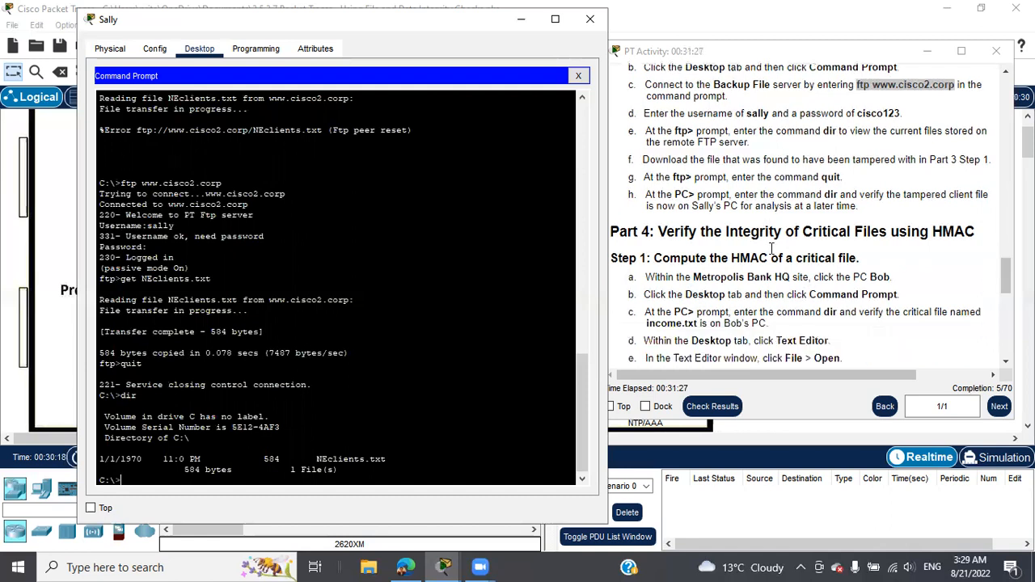
scroll(772, 250, "down", 2)
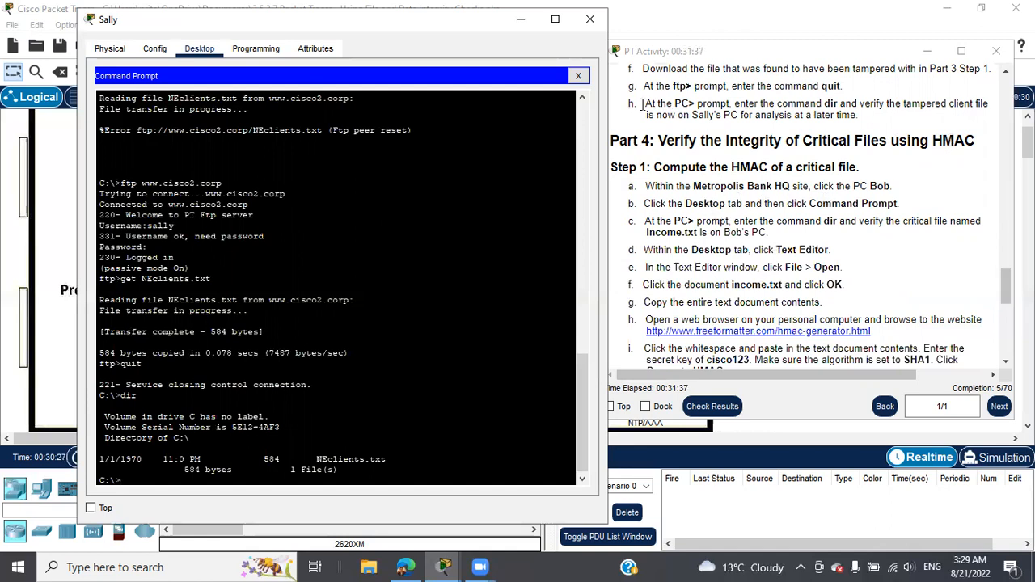
left_click(590, 19)
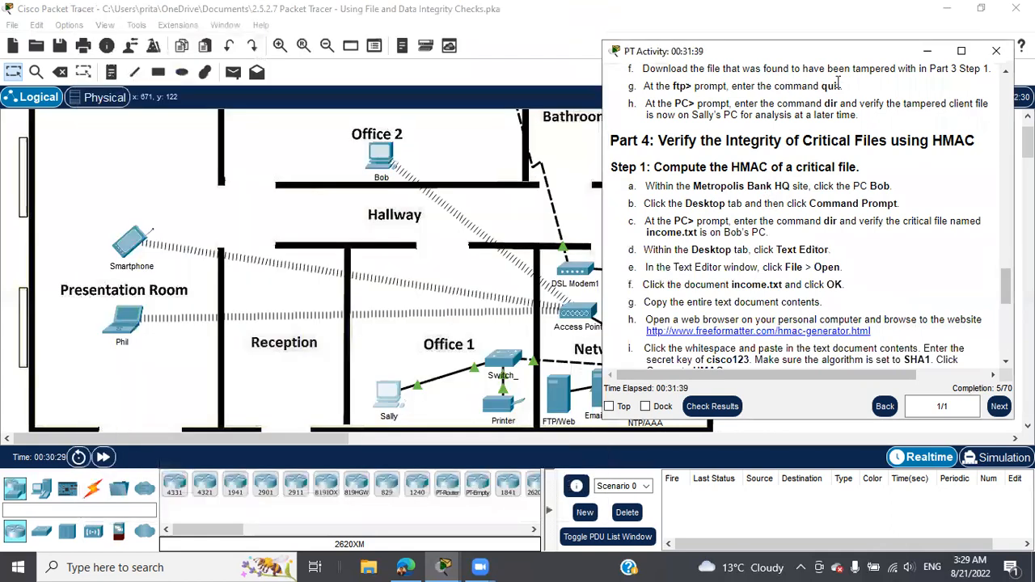
left_click(926, 51)
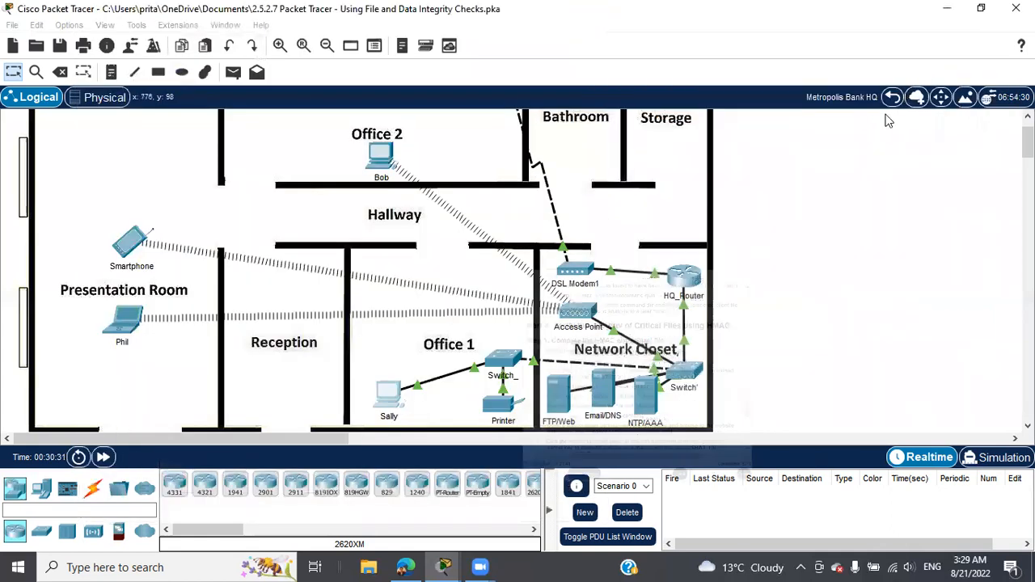
left_click(892, 97)
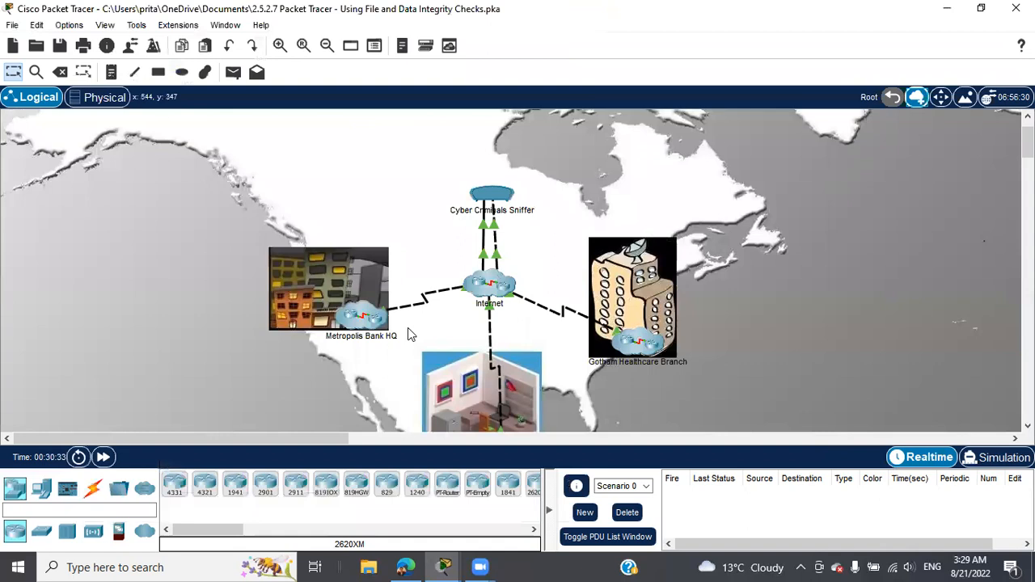
left_click(370, 321)
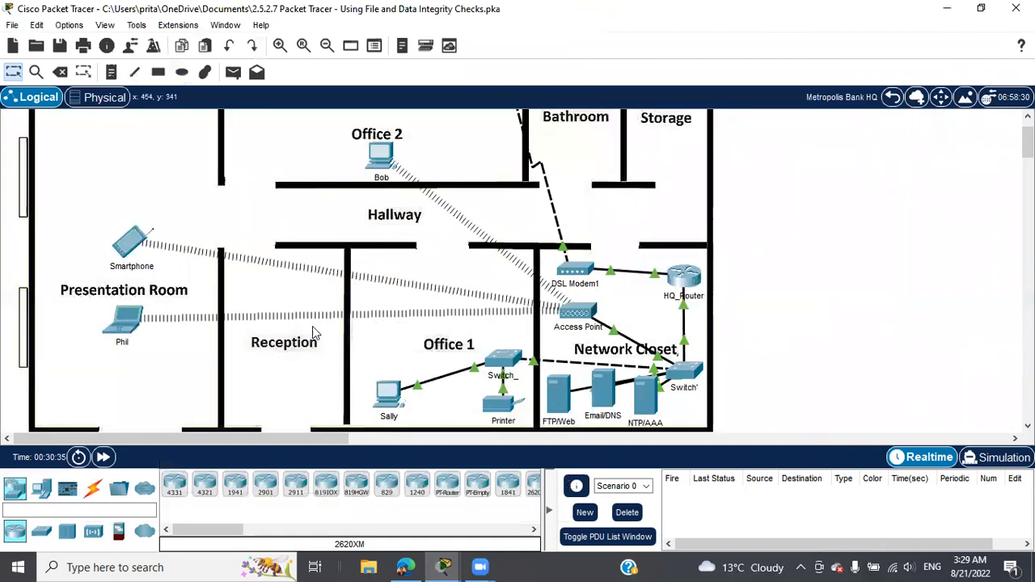
left_click(385, 163)
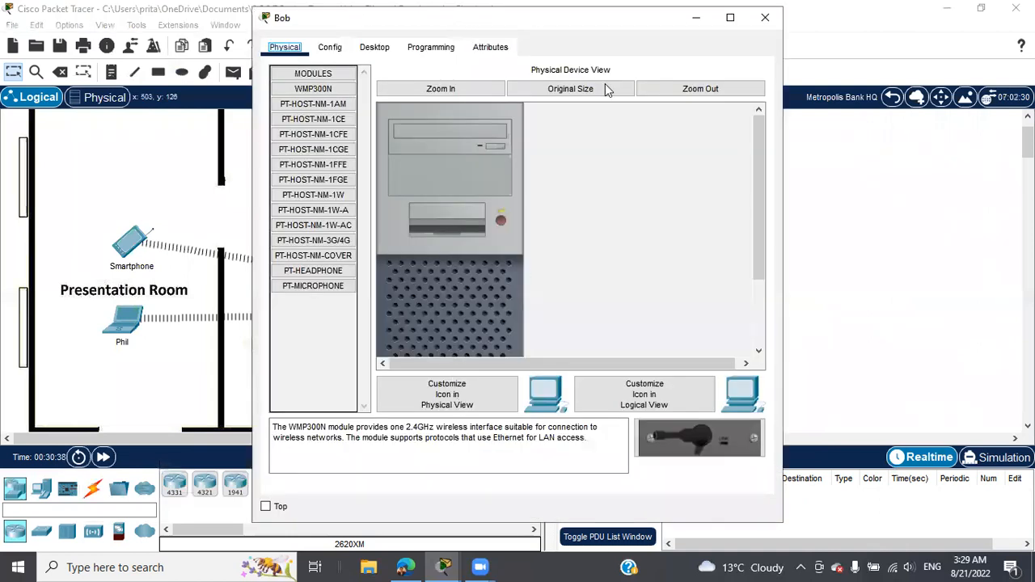
left_click_drag(598, 19, 419, 27)
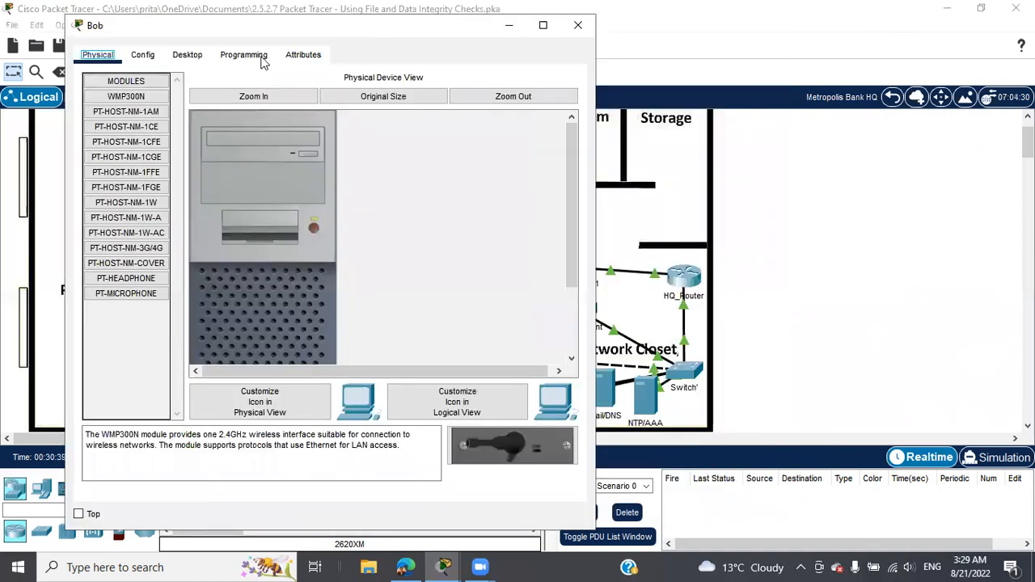
left_click(192, 57)
left_click(443, 567)
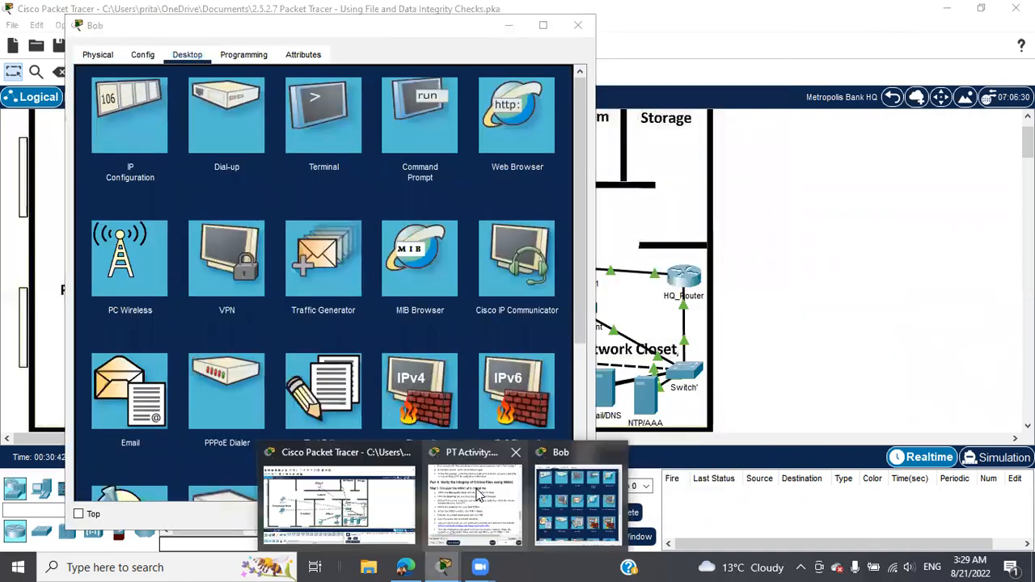
left_click(457, 446)
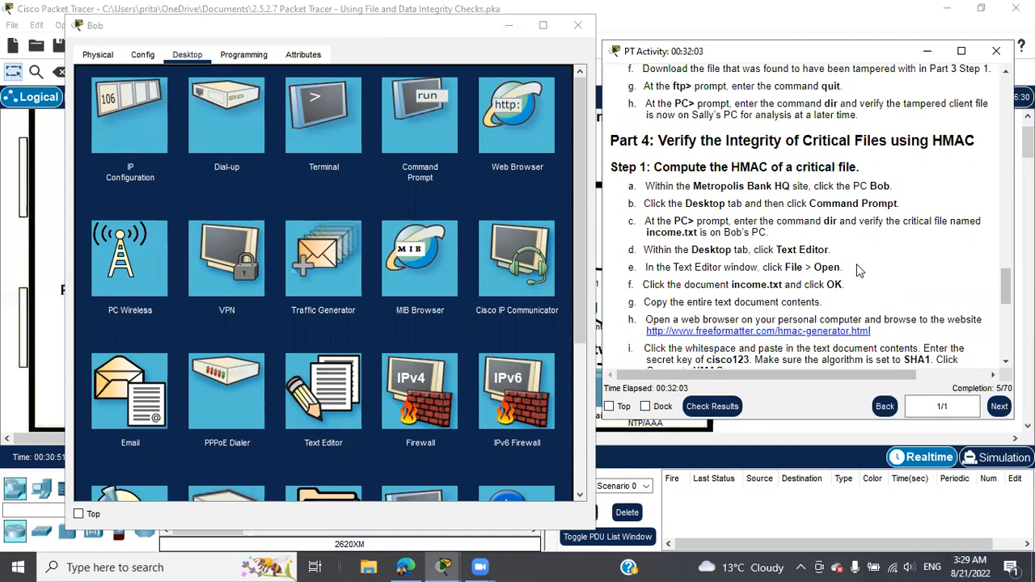
left_click(411, 116)
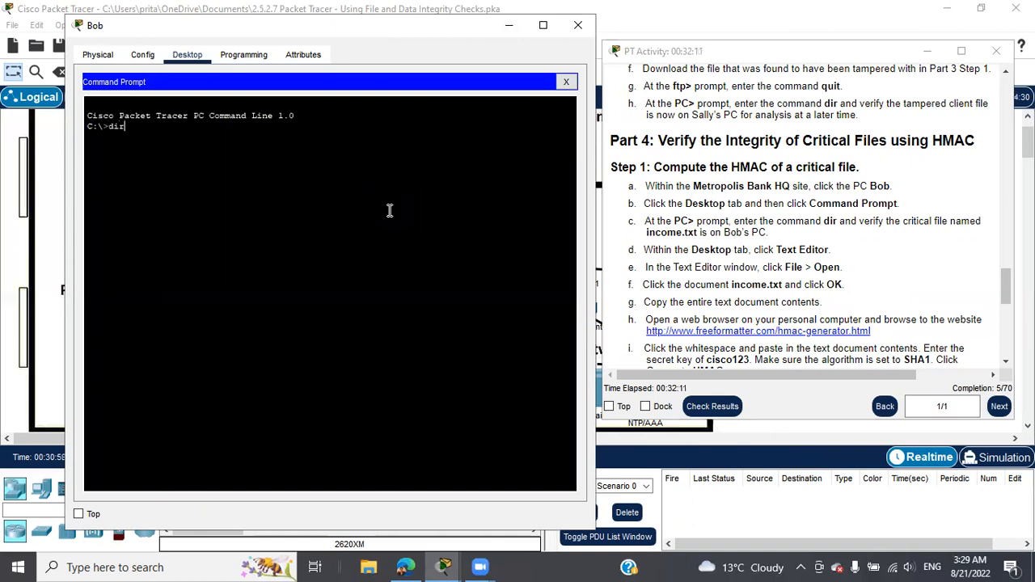
type("dir")
key("Return")
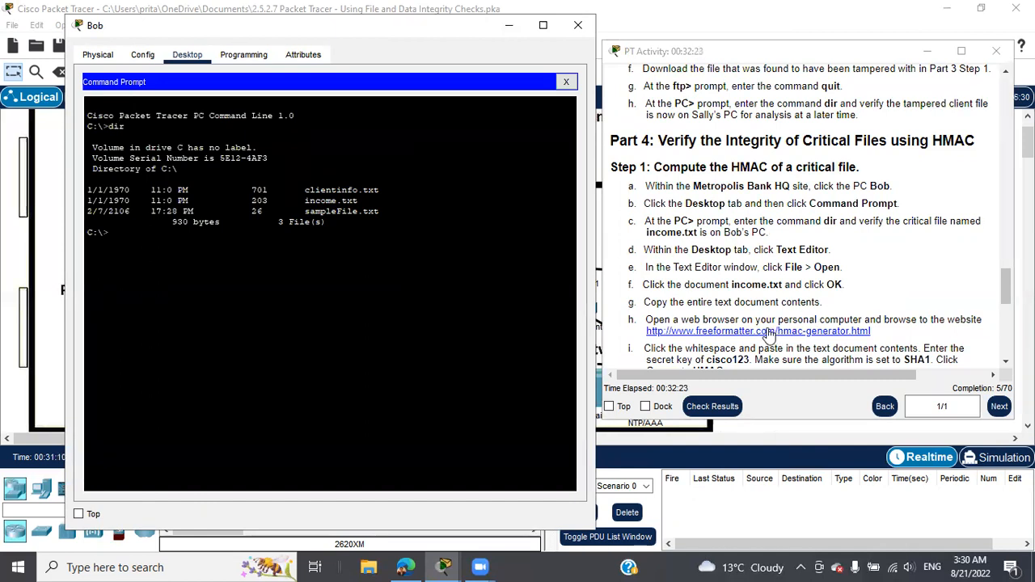
Step: Close Bob's command prompt and open income.txt in his Text Editor
left_click(566, 83)
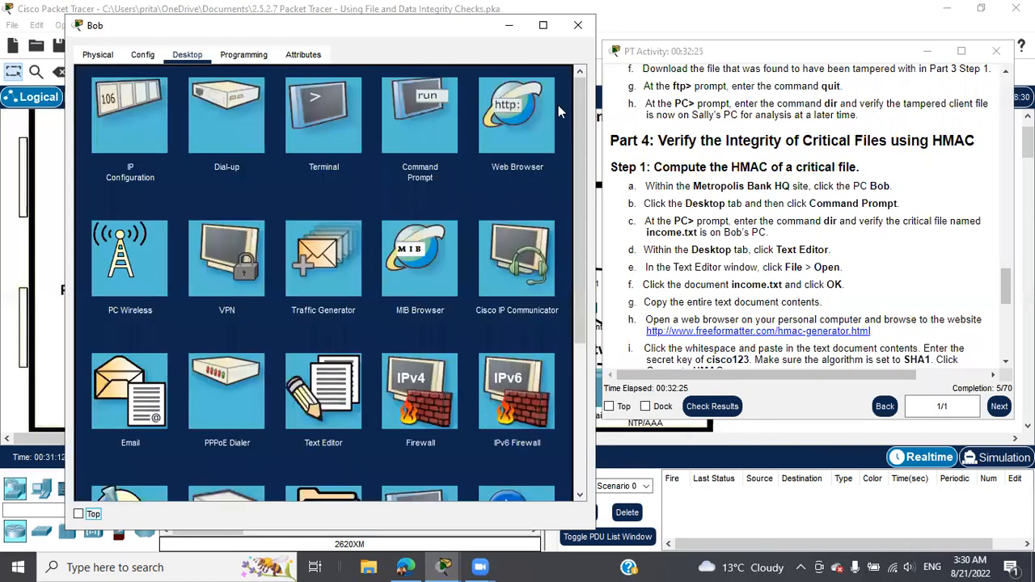
scroll(239, 354, "down", 2)
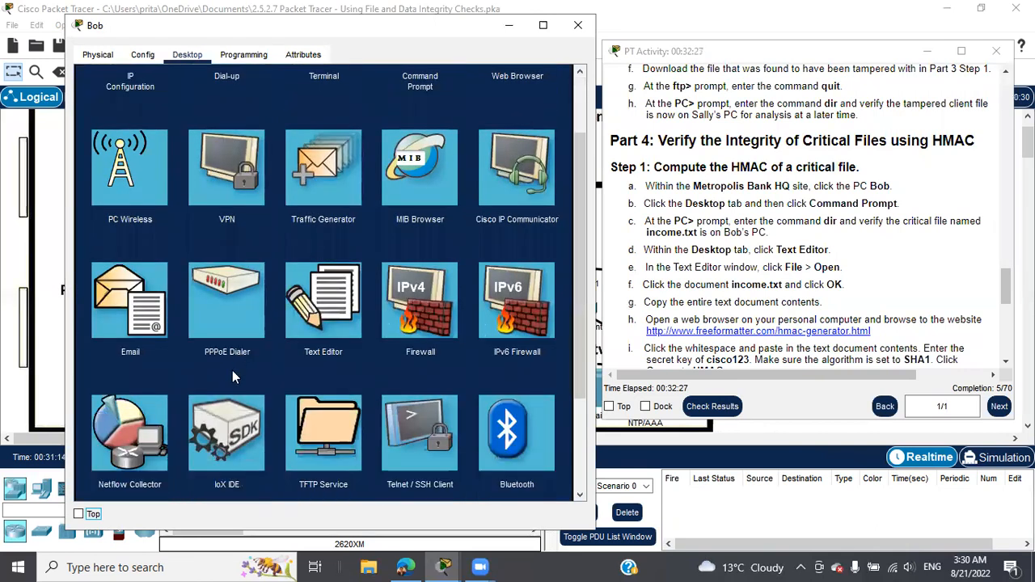
left_click(318, 306)
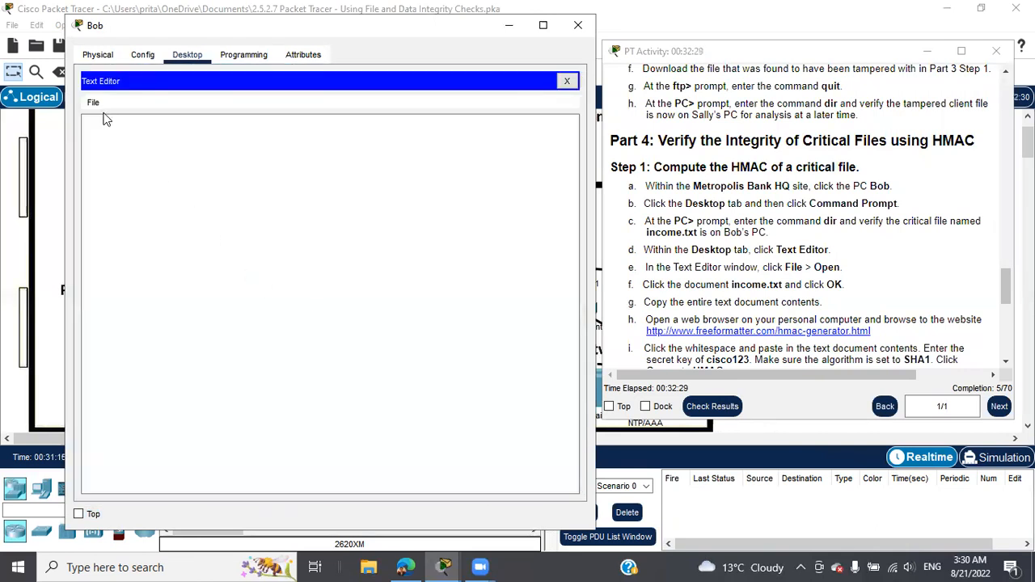
left_click(93, 103)
left_click(108, 138)
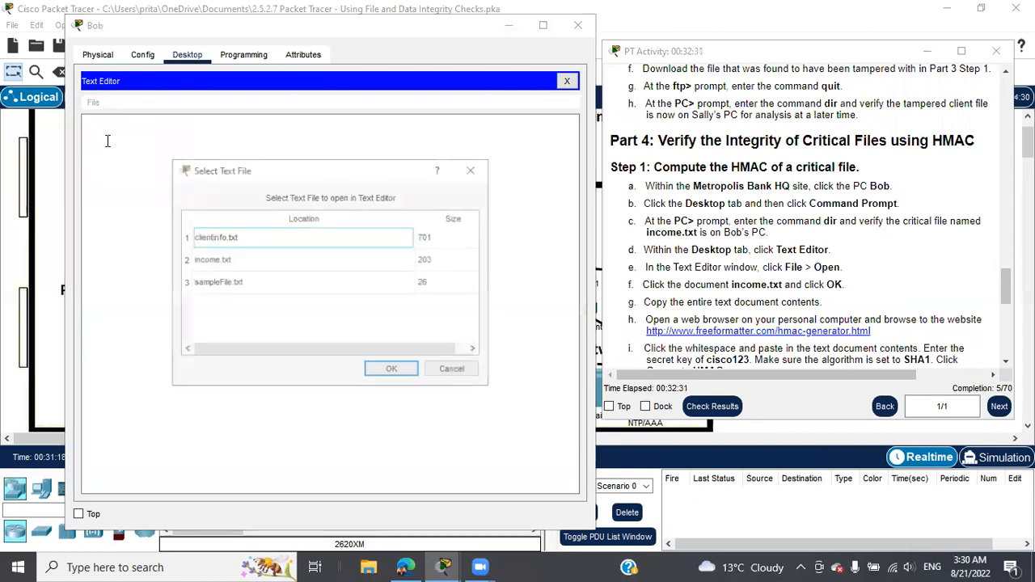
left_click(212, 259)
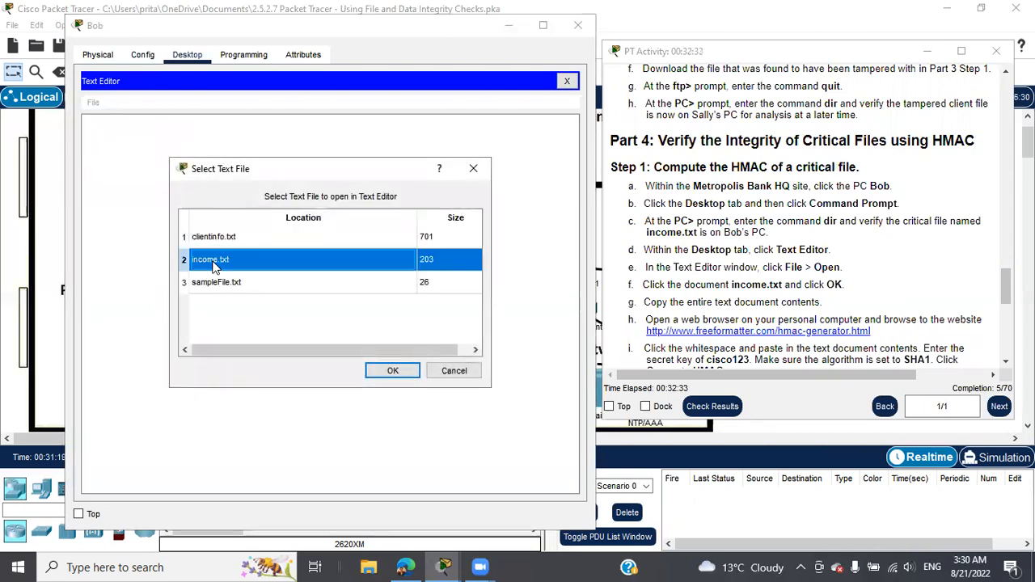
left_click(386, 371)
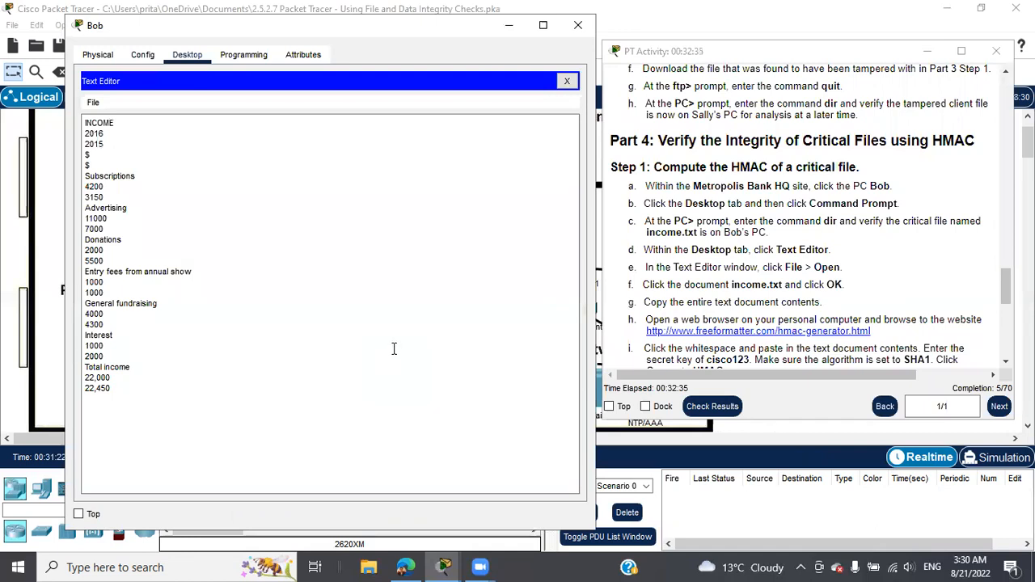
Step: Copy the FreeFormatter HMAC generator link from step h of the activity instructions
scroll(920, 298, "down", 1)
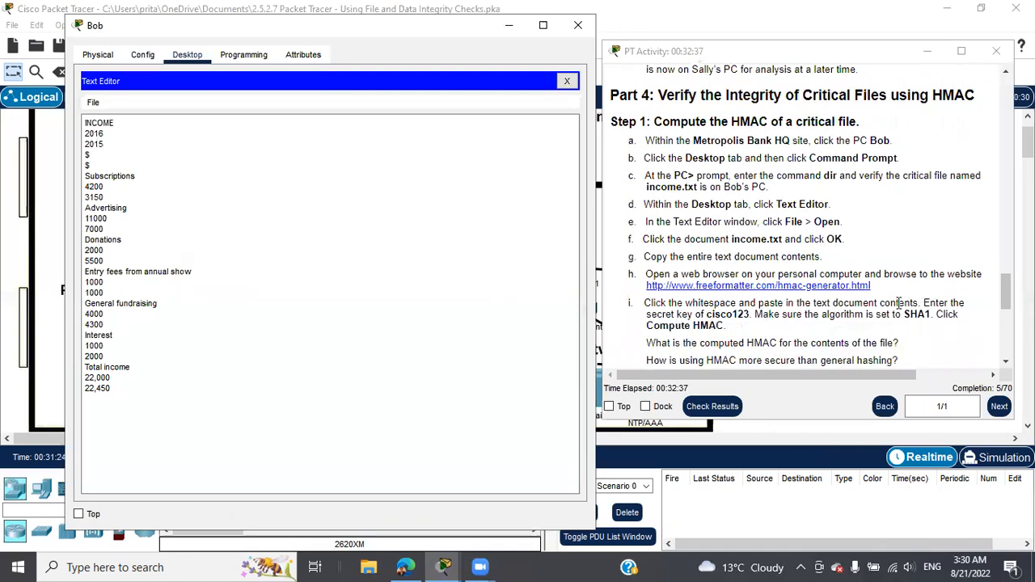
scroll(803, 300, "down", 1)
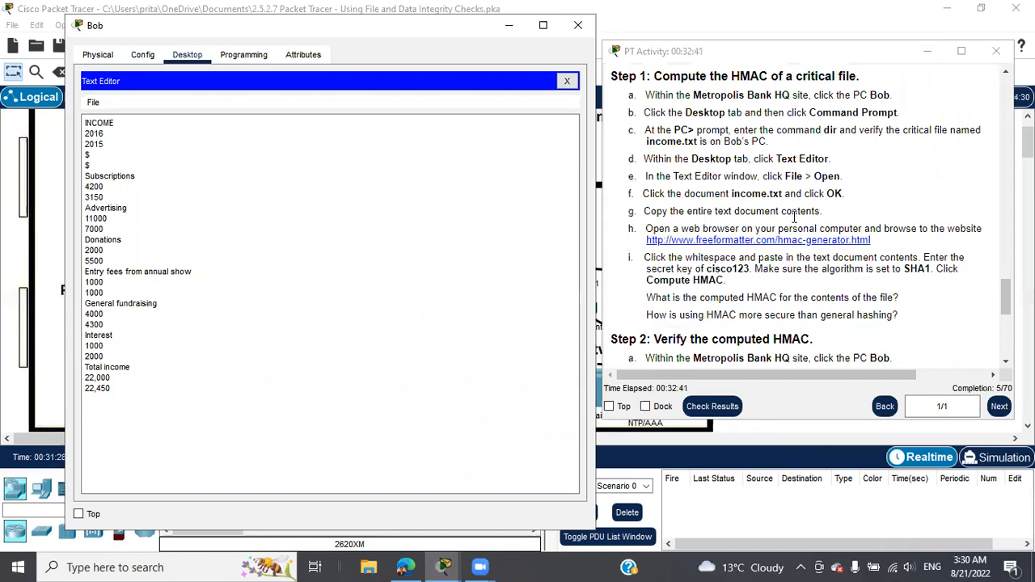
left_click_drag(883, 243, 647, 251)
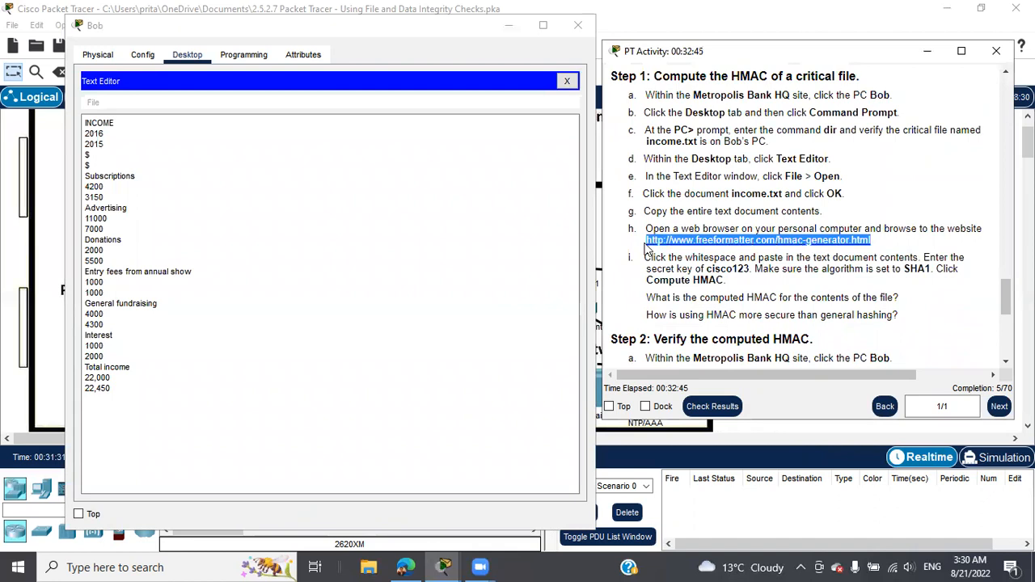
right_click(684, 242)
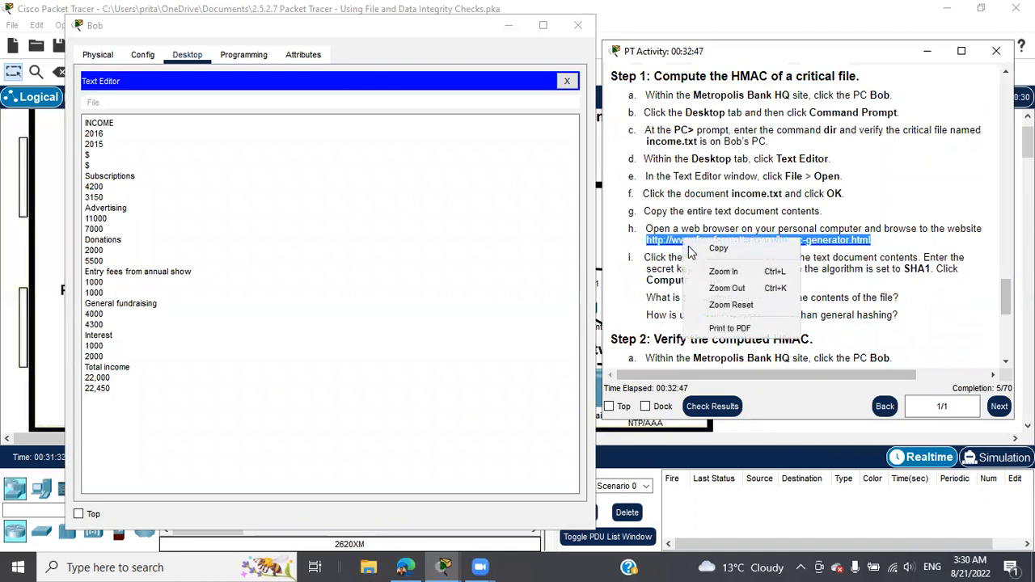
left_click(702, 247)
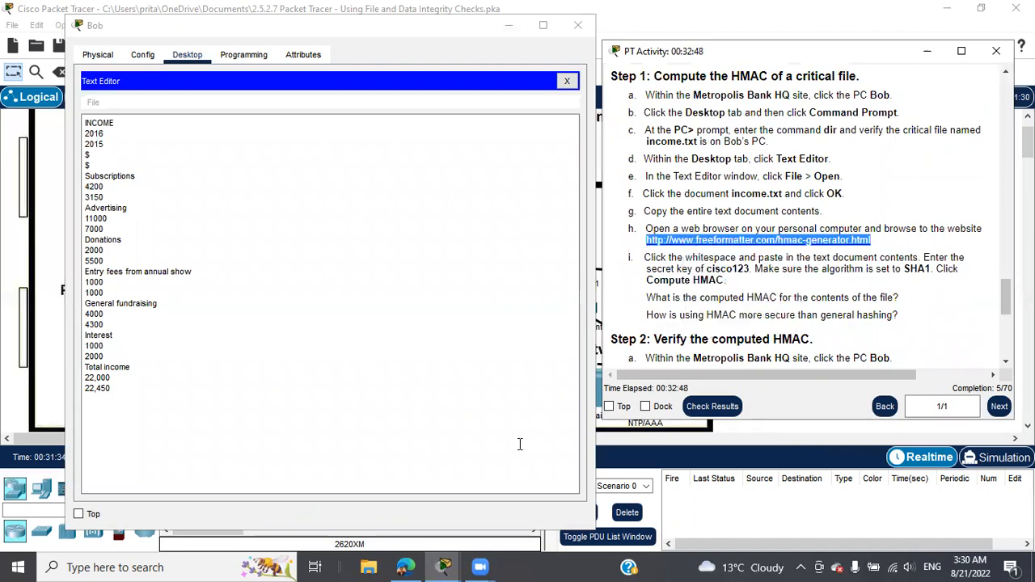
Step: Load the copied FreeFormatter HMAC generator link in the web browser
left_click(405, 567)
left_click(361, 40)
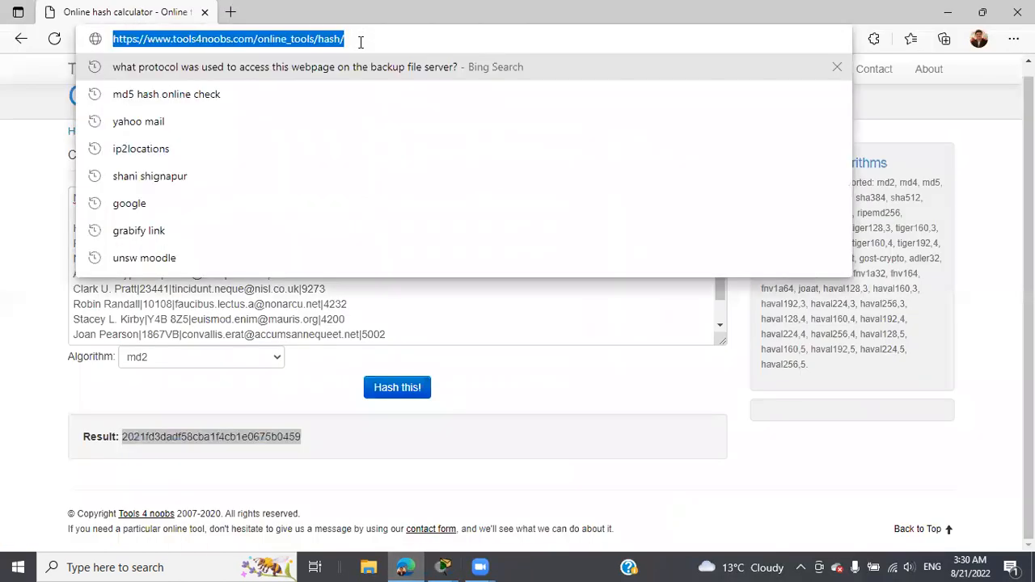
key("ctrl+v")
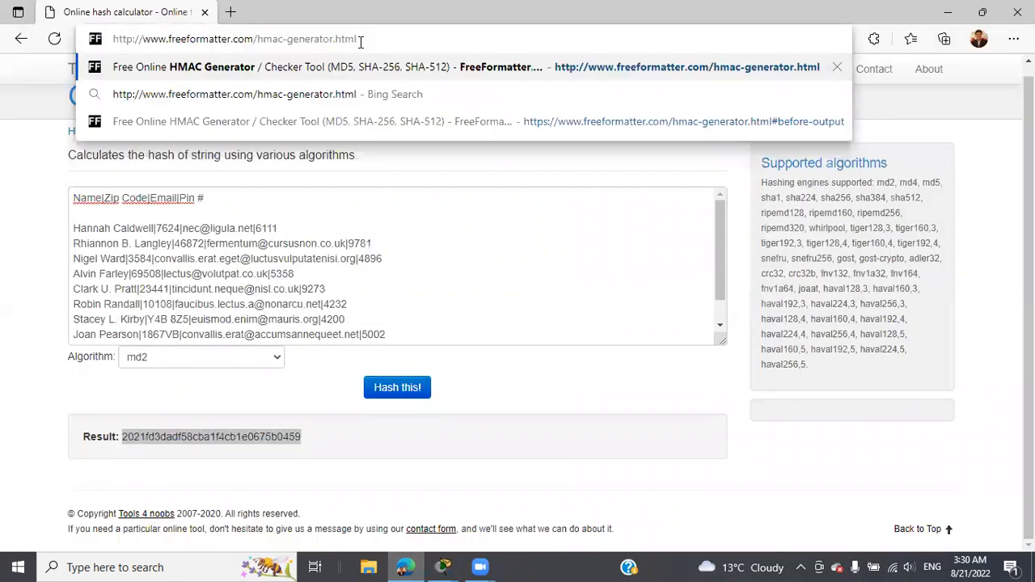
key("Return")
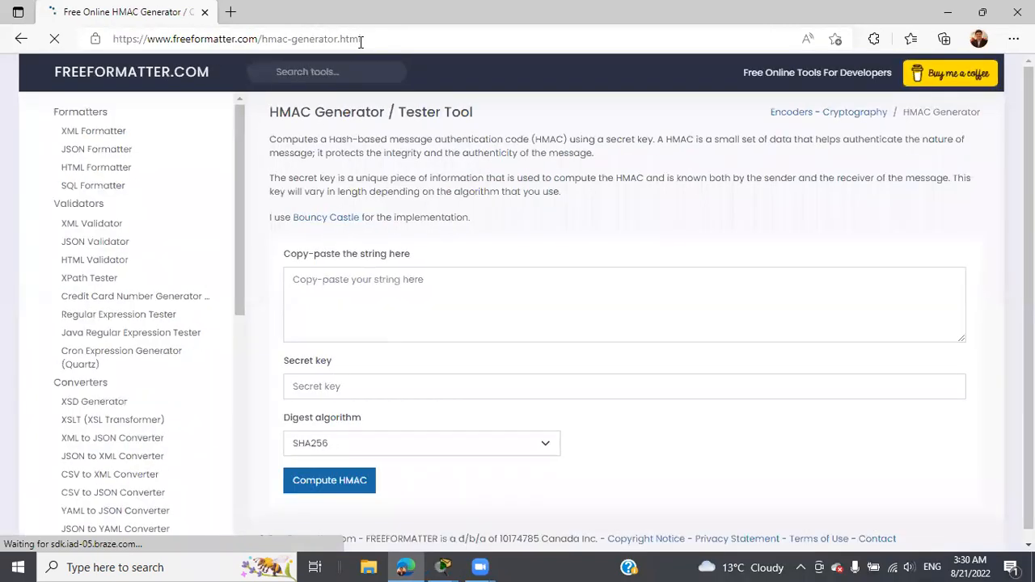
Step: Copy all of income.txt's text from Bob's editor into the HMAC string box
mouse_move(443, 567)
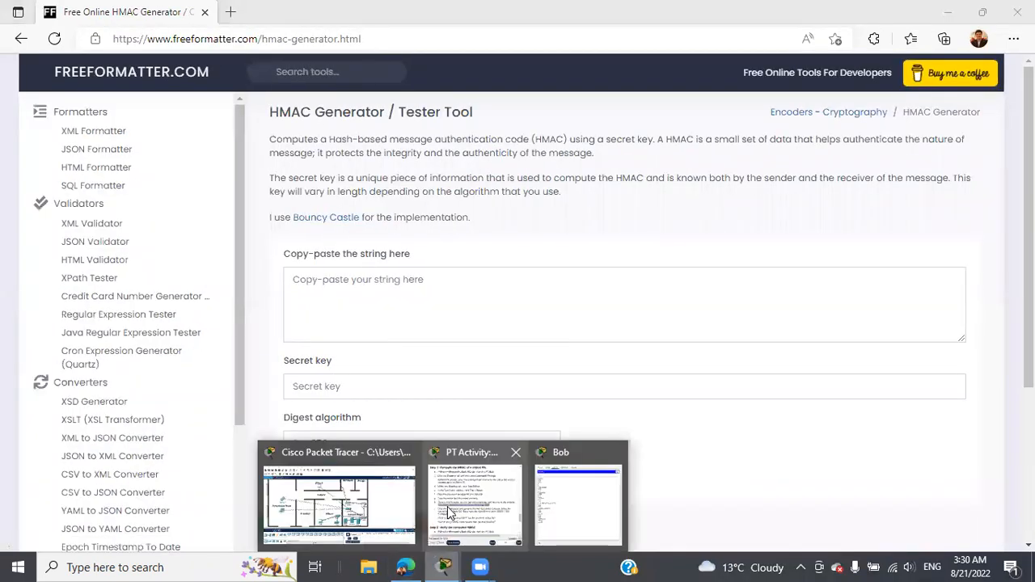
left_click(566, 493)
left_click_drag(83, 122, 129, 395)
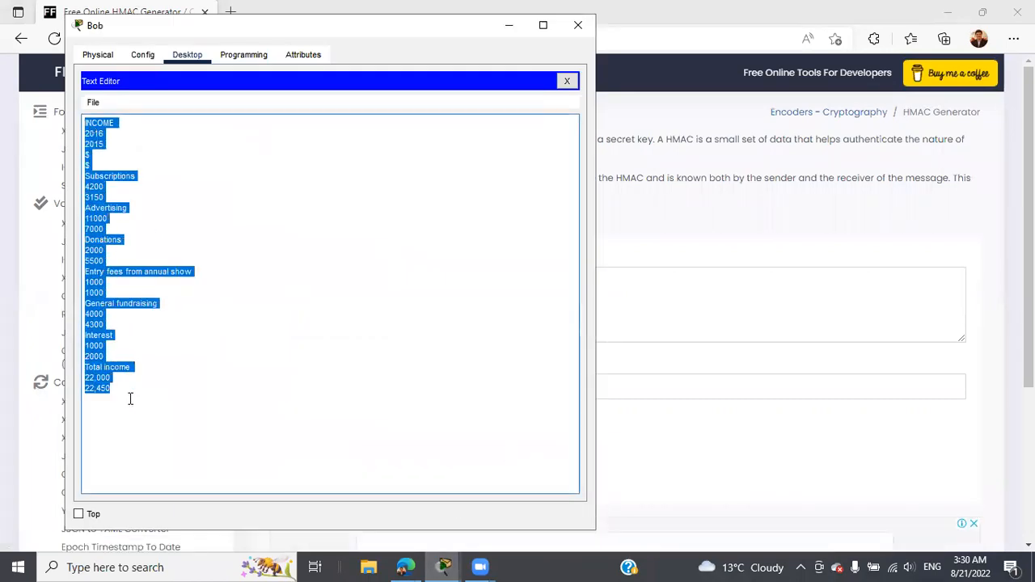
right_click(101, 335)
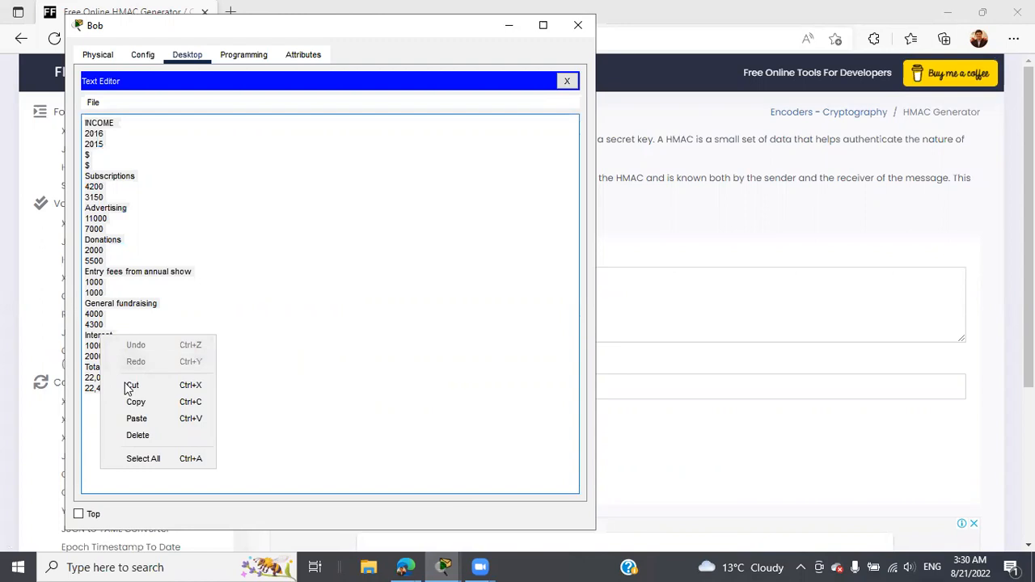
left_click(132, 400)
left_click(405, 566)
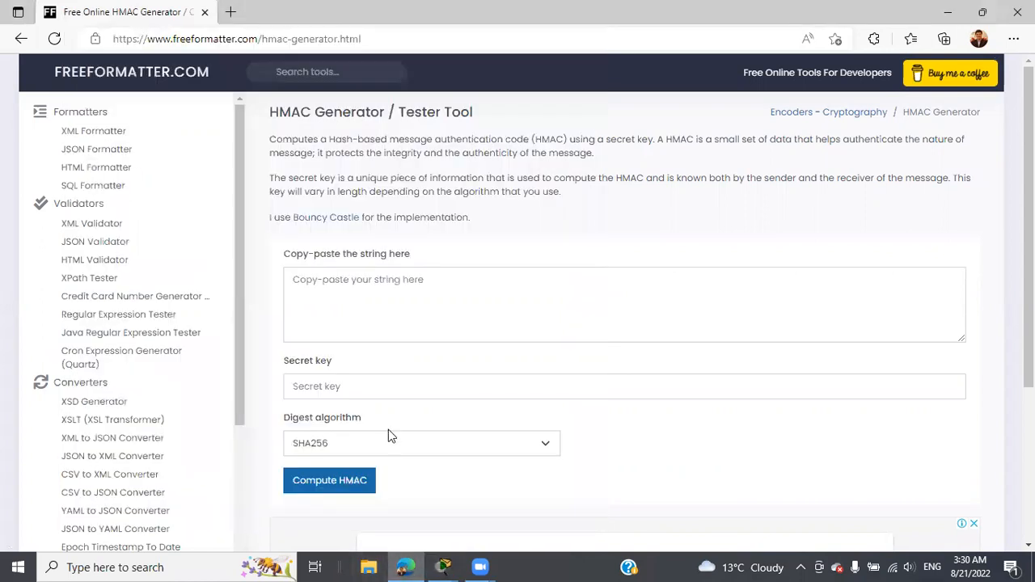
right_click(384, 306)
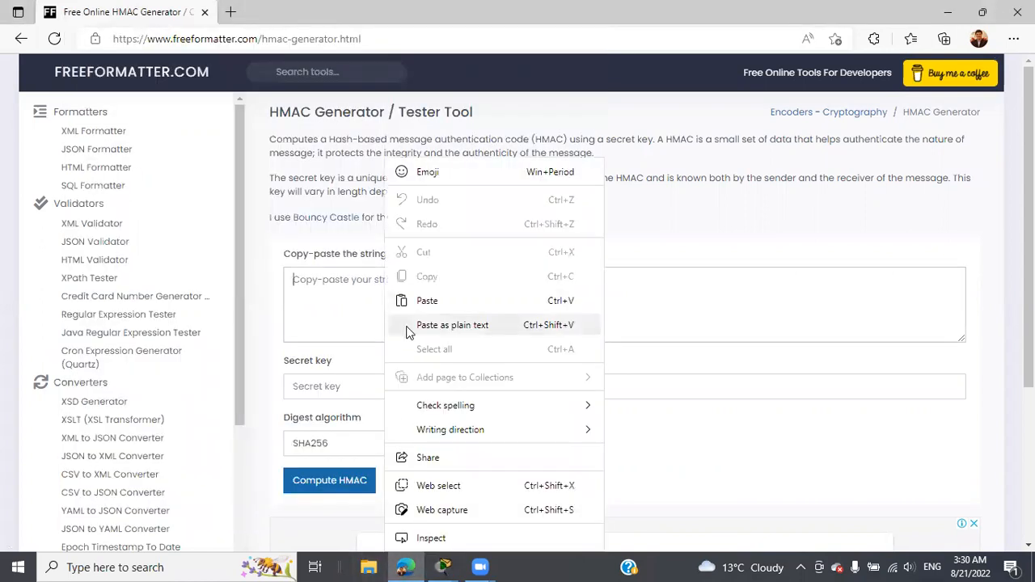
left_click(407, 321)
Step: Set the HMAC digest algorithm to SHA1
left_click(443, 566)
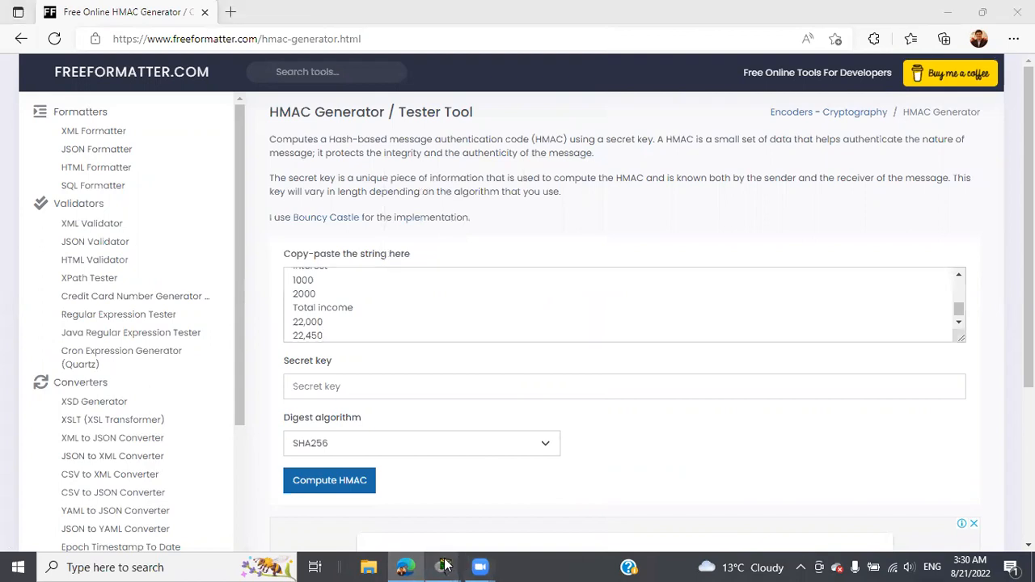
left_click(469, 459)
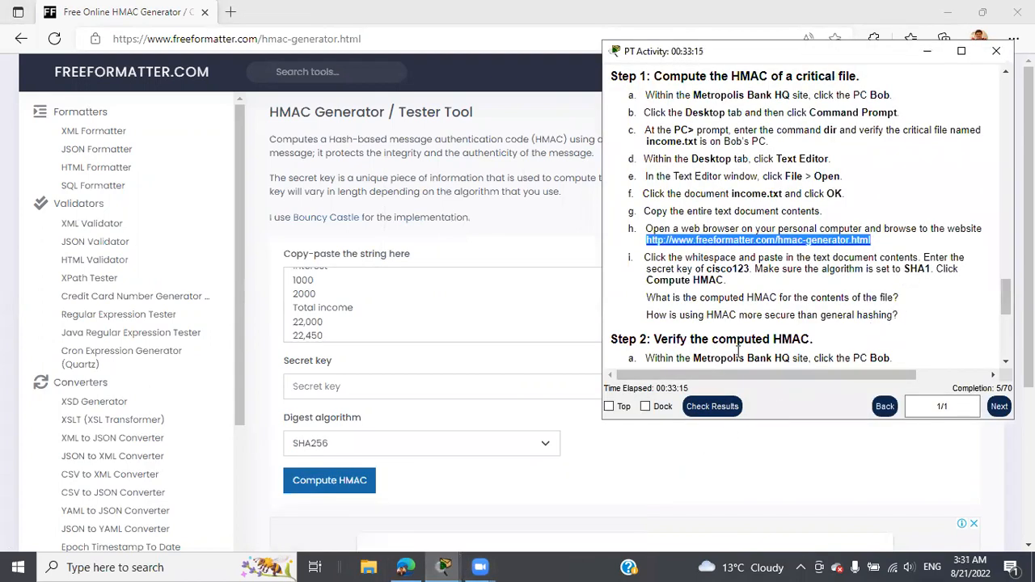
left_click(545, 449)
left_click(406, 149)
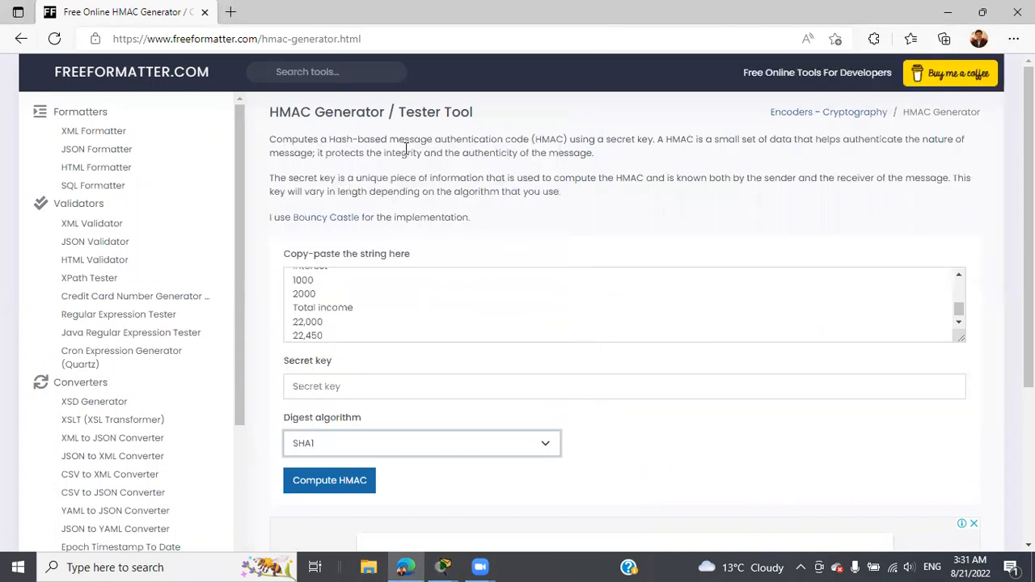
Step: Fill in the activity's secret key and compute the HMAC
left_click(444, 567)
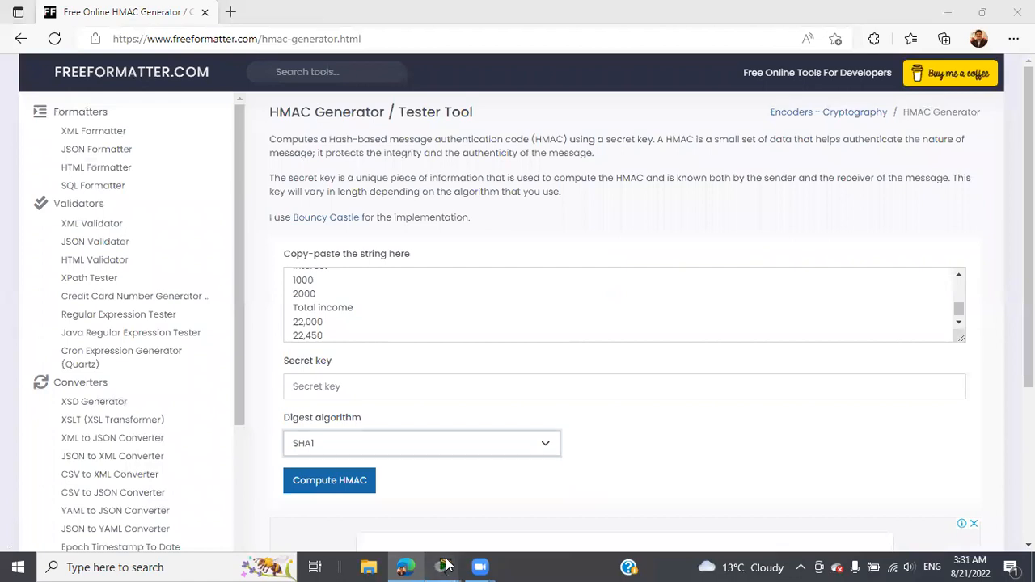
left_click(485, 473)
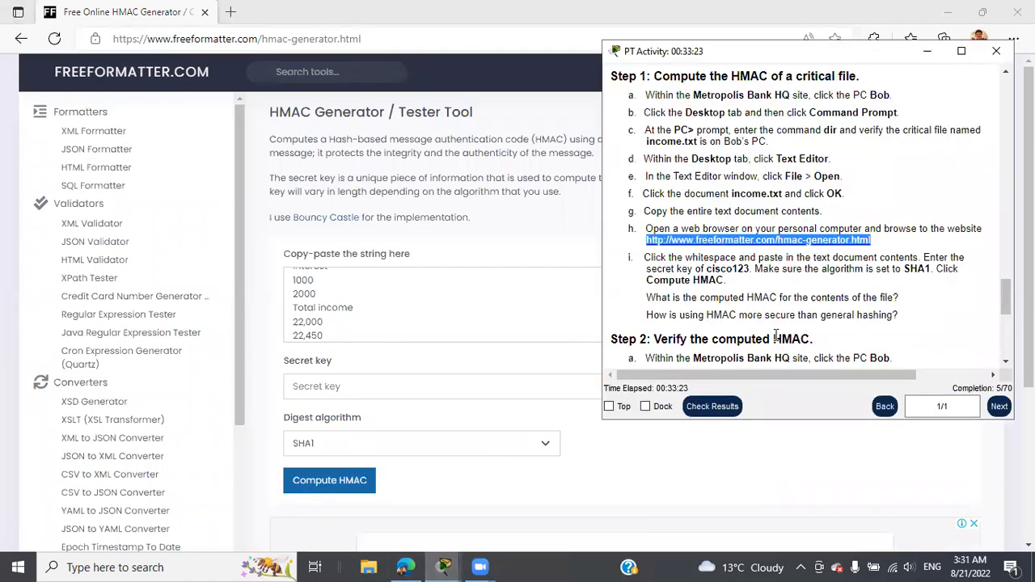
left_click(371, 385)
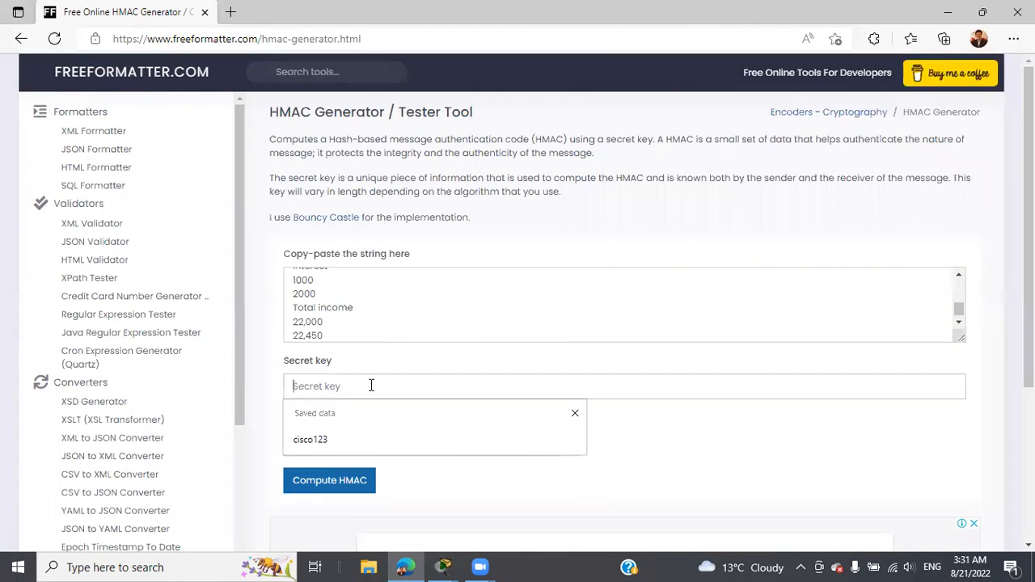
left_click(333, 440)
key("Return")
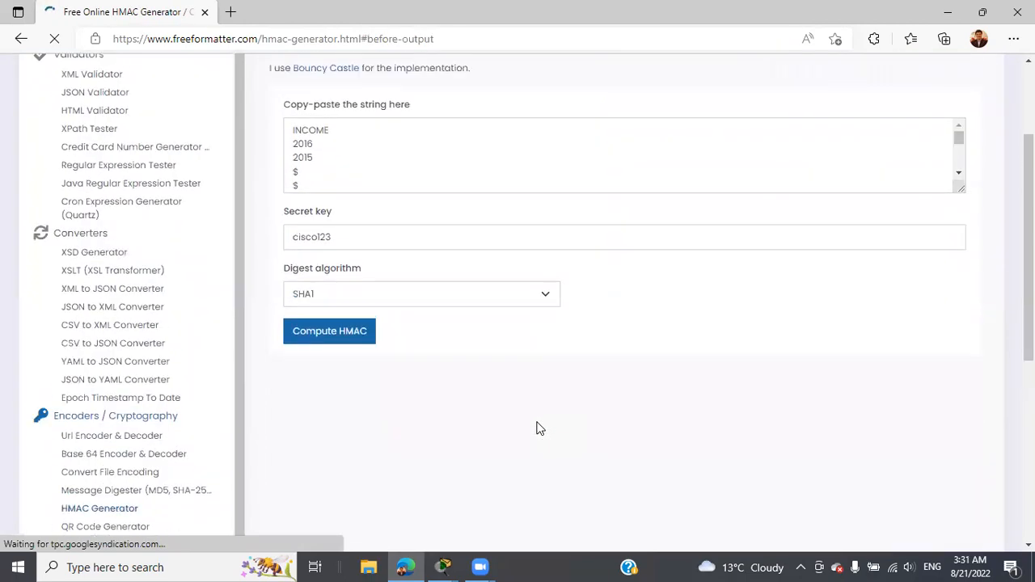
scroll(537, 429, "up", 2)
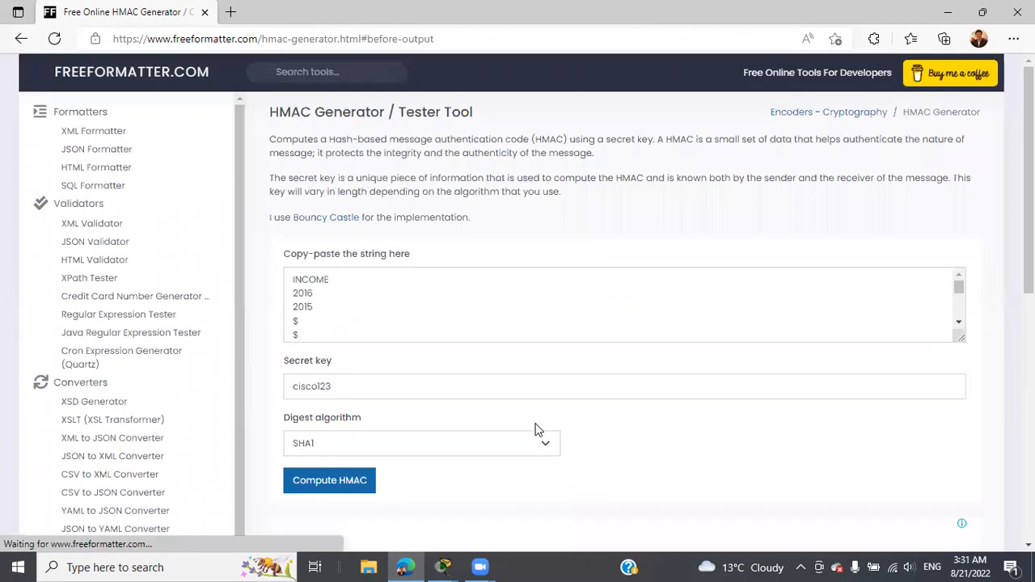
scroll(532, 428, "down", 1)
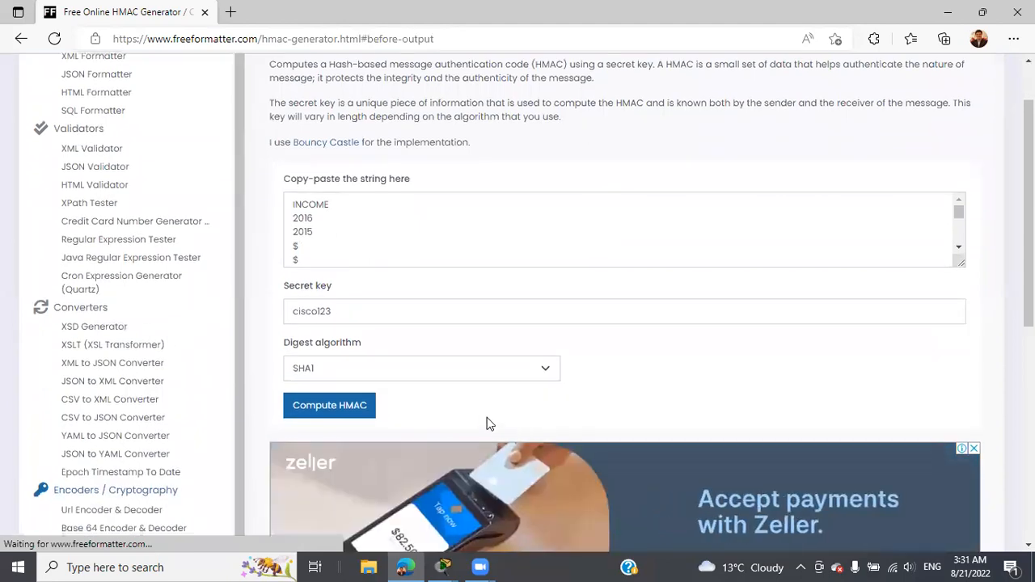
left_click(358, 405)
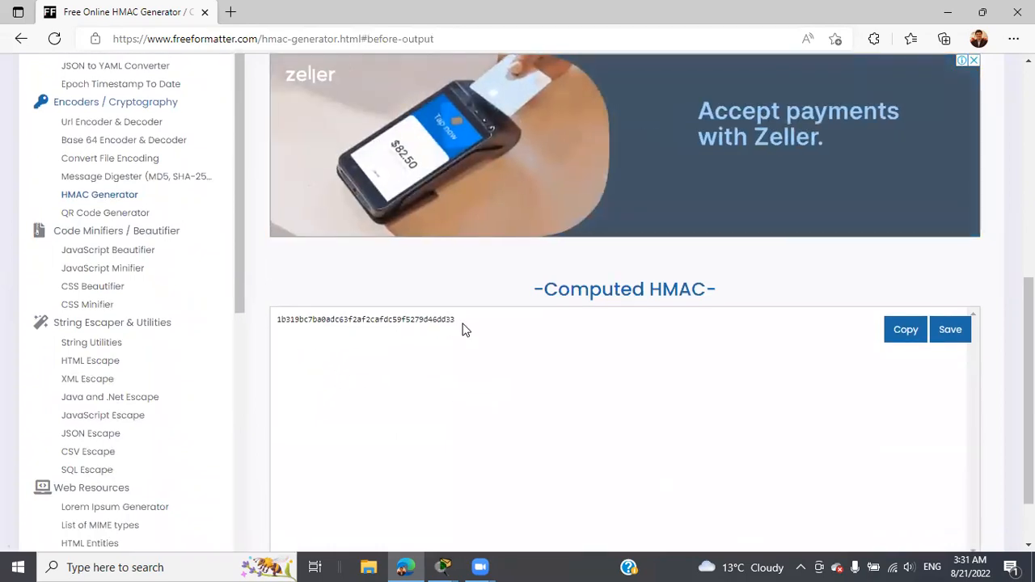
Step: Bring the activity instructions up beside the computed HMAC 1b319bc7ba0adc63f2af2cafdc59f5279d46dd33
mouse_move(450, 566)
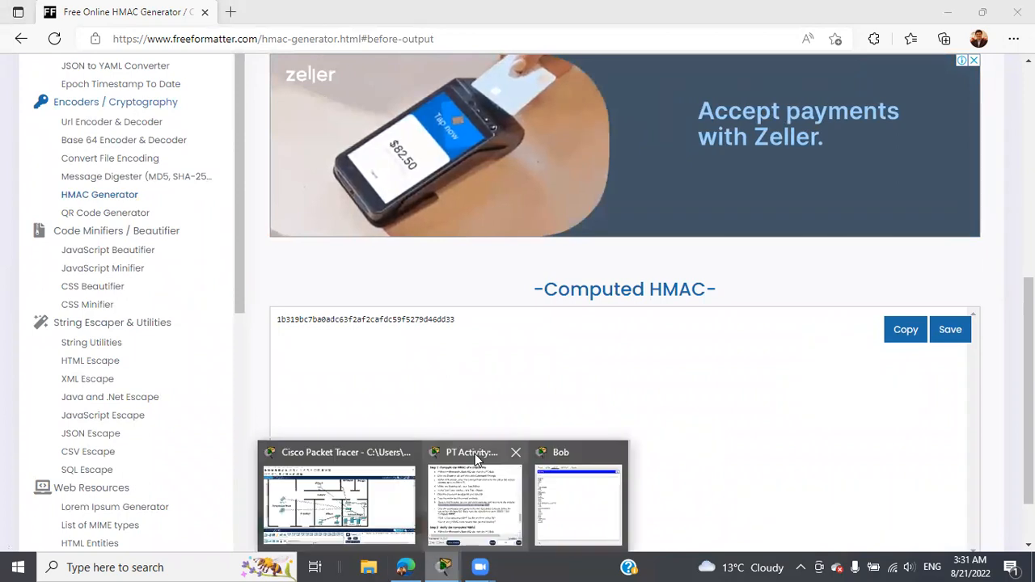
left_click(475, 453)
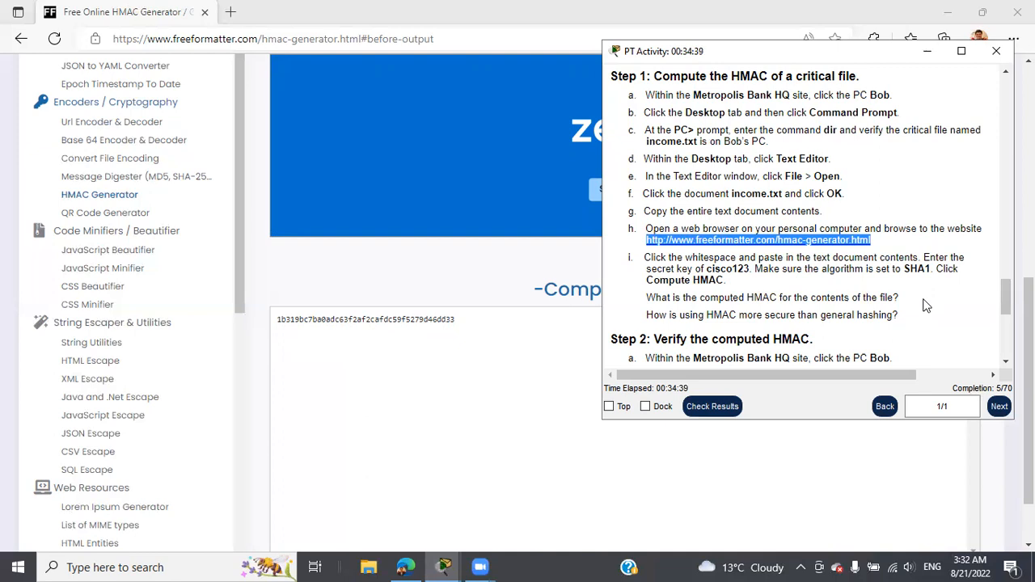
scroll(925, 306, "down", 3)
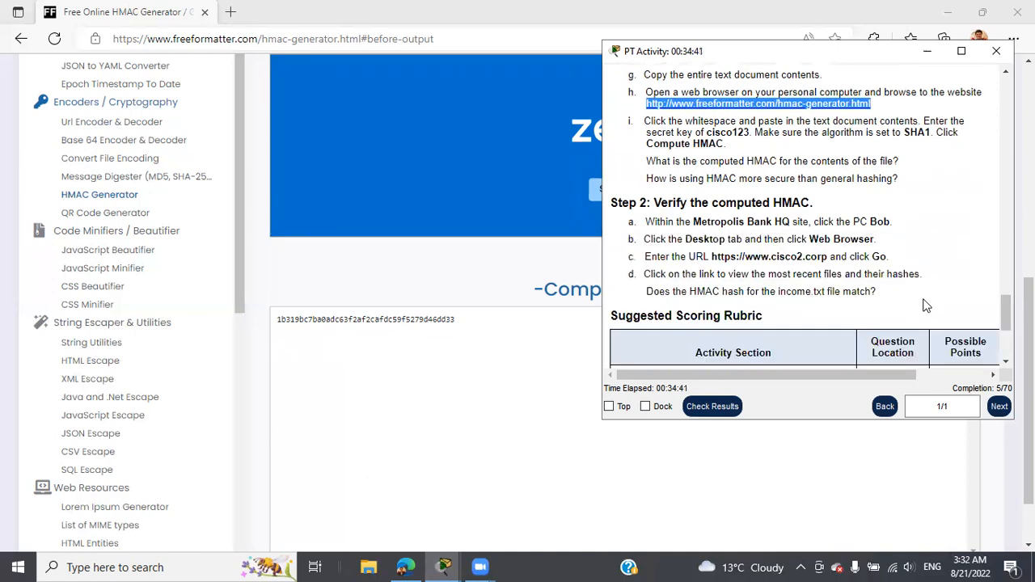
scroll(928, 303, "up", 1)
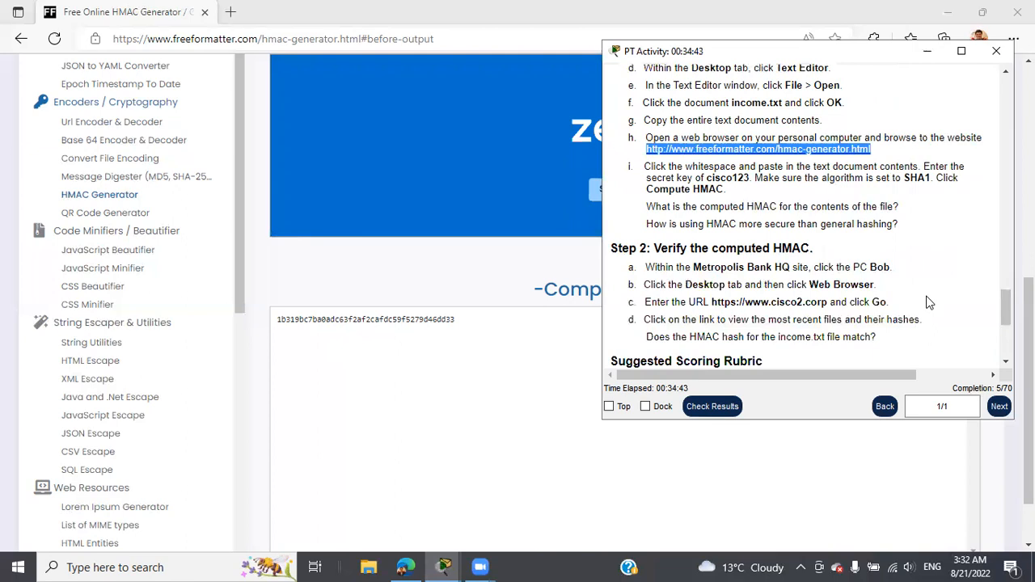
scroll(928, 302, "up", 1)
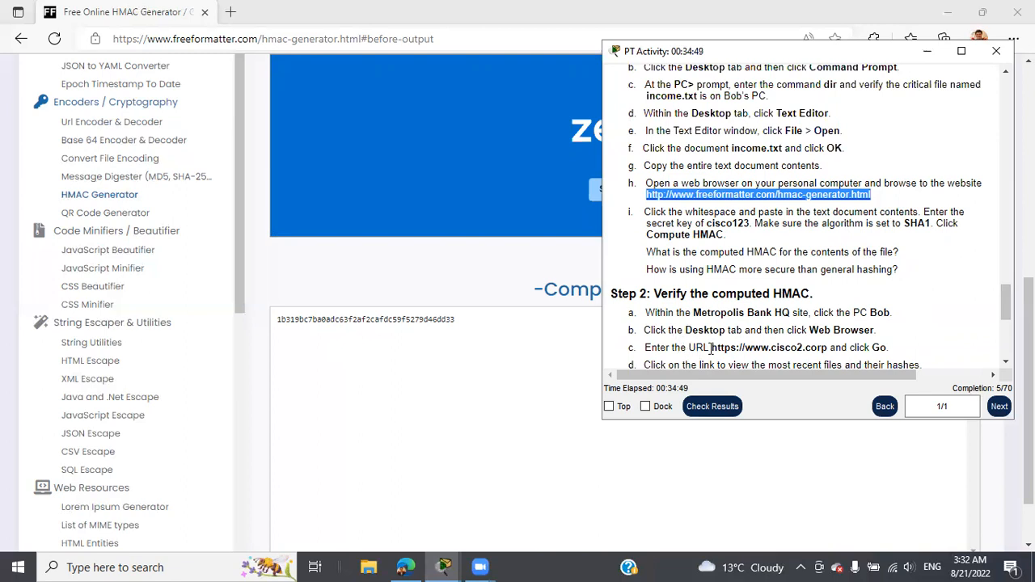
left_click_drag(710, 347, 828, 346)
right_click(818, 347)
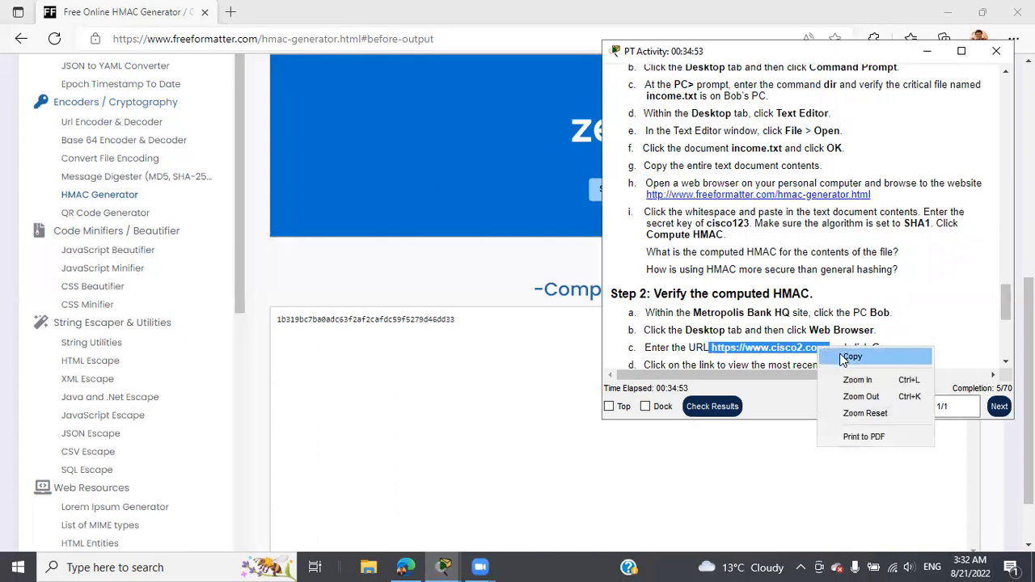
left_click(843, 355)
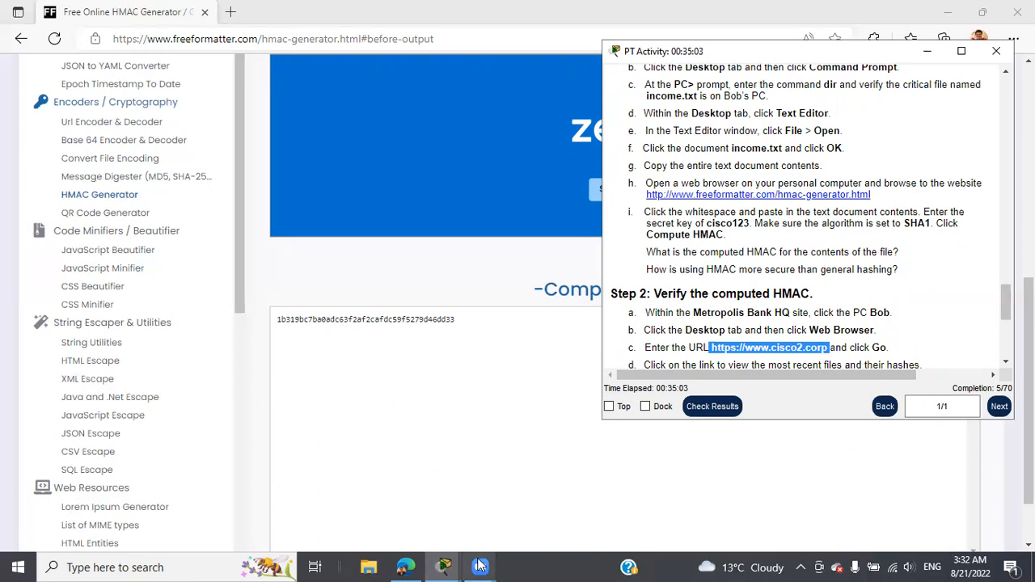
left_click(443, 566)
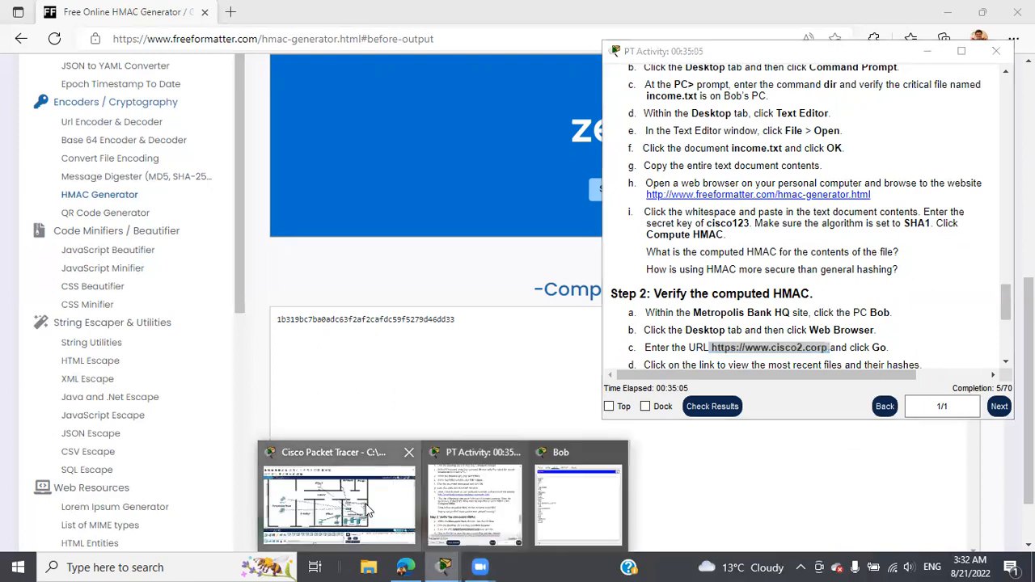
left_click(368, 510)
left_click(380, 159)
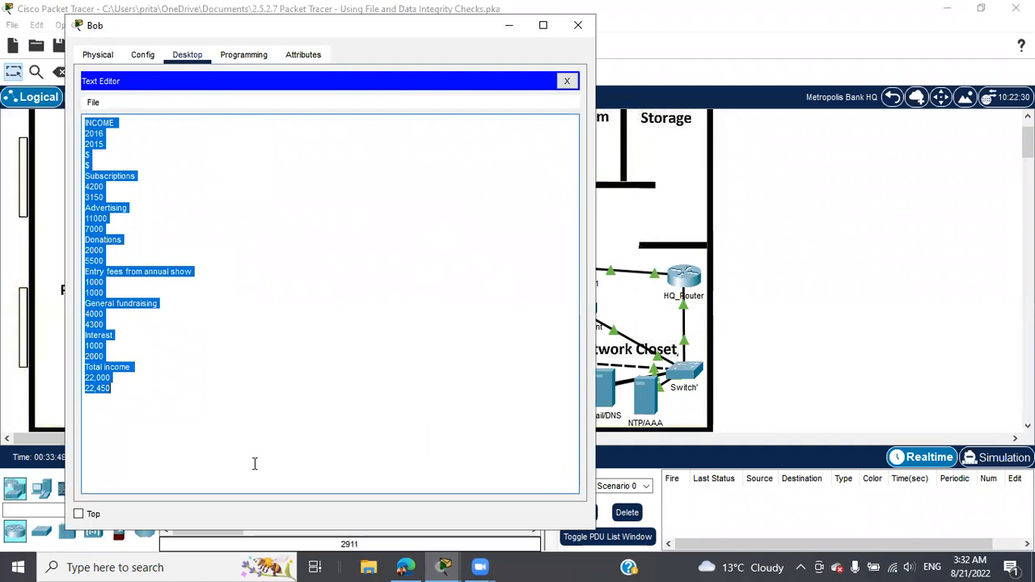
left_click(567, 81)
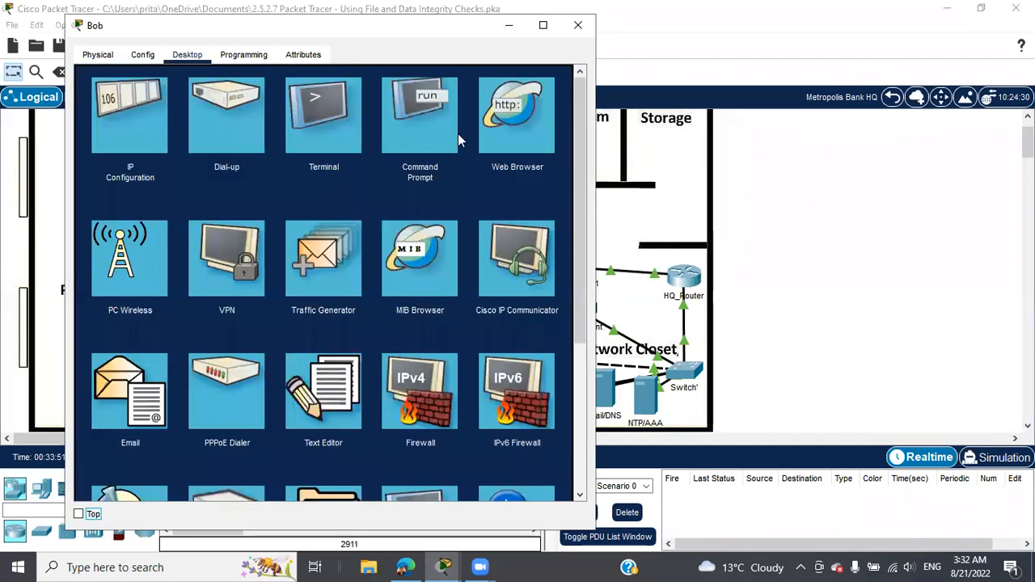
left_click(518, 119)
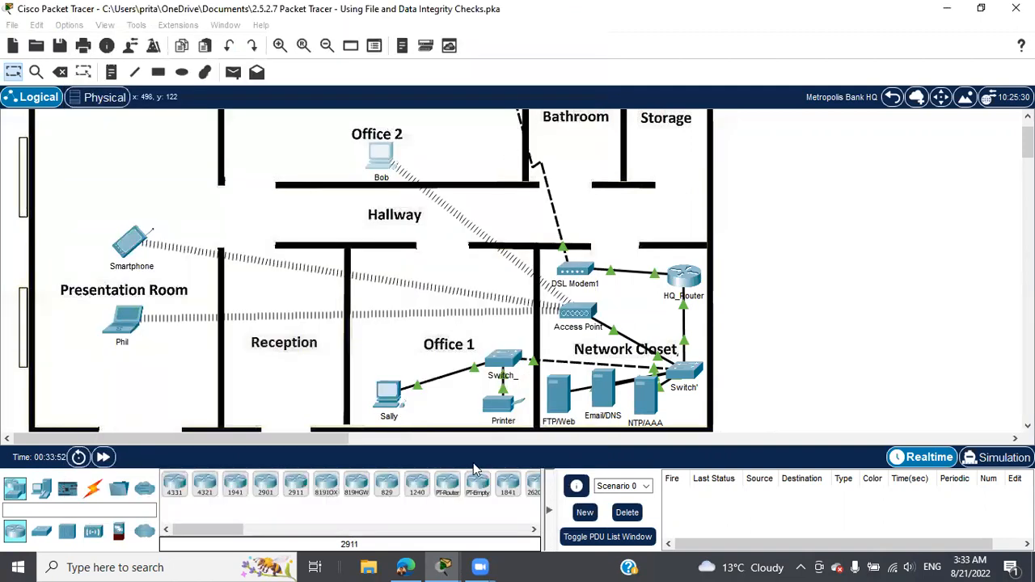
mouse_move(444, 567)
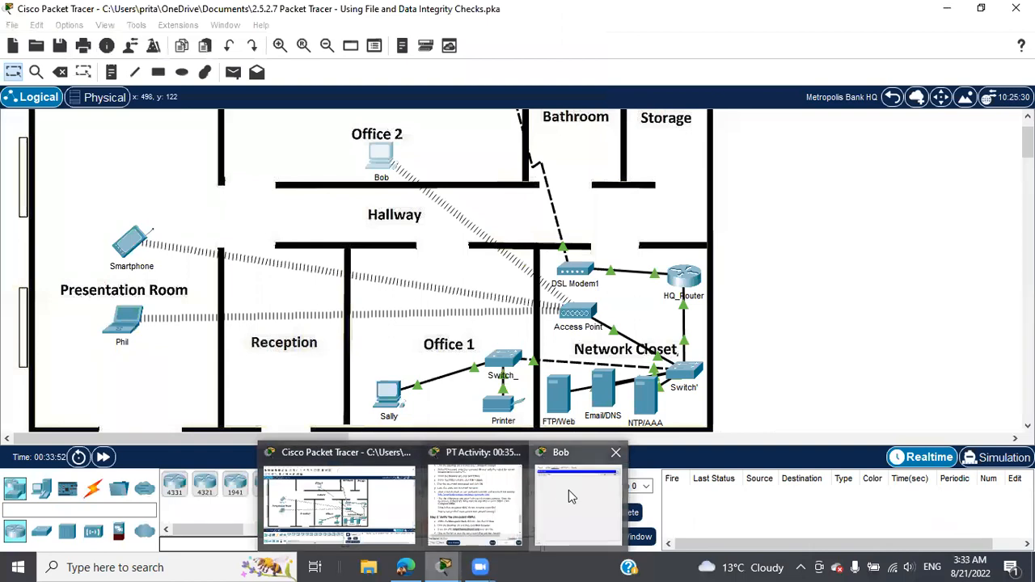
left_click(568, 489)
left_click(286, 97)
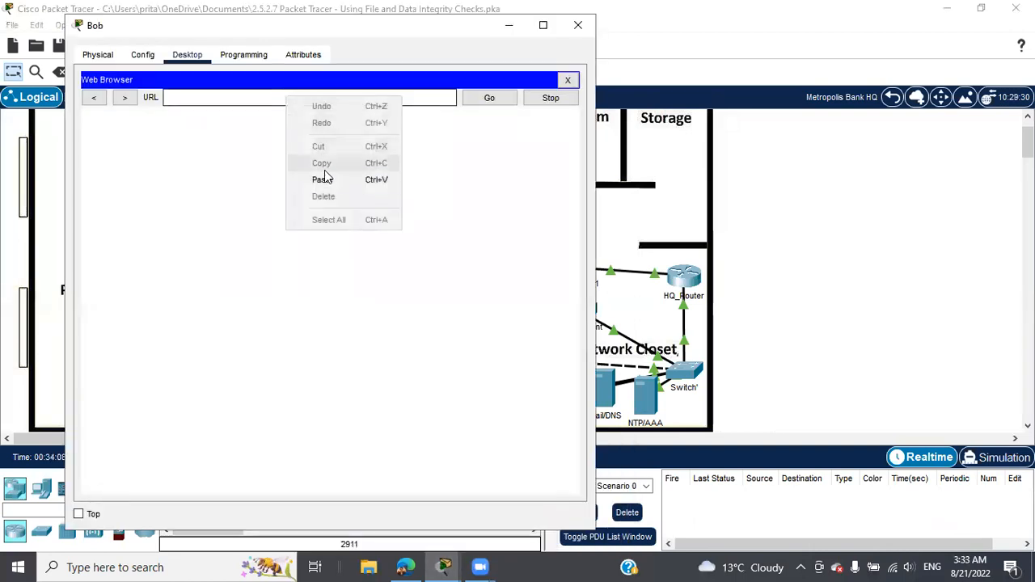
left_click(323, 177)
left_click(478, 100)
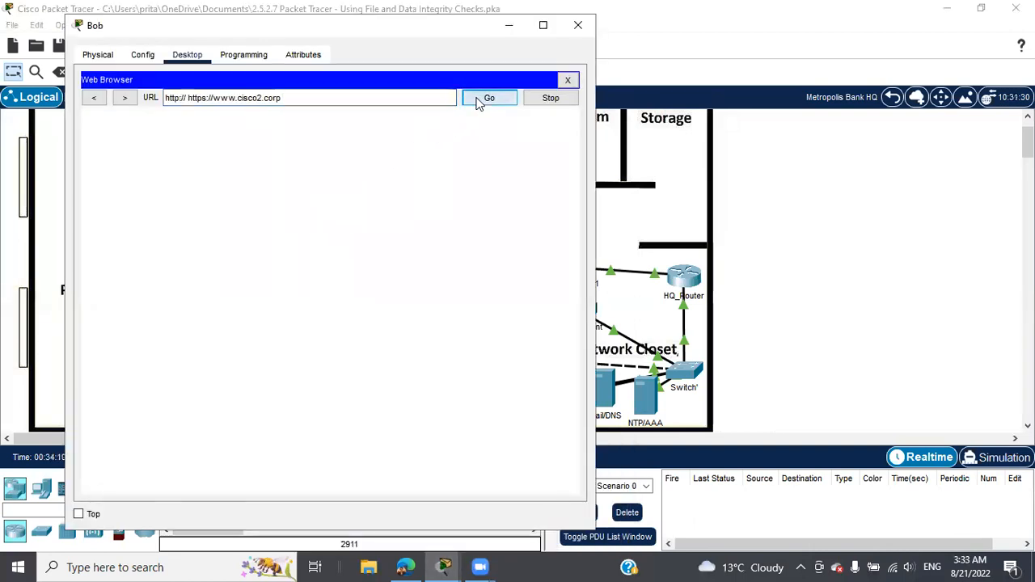
left_click(186, 97)
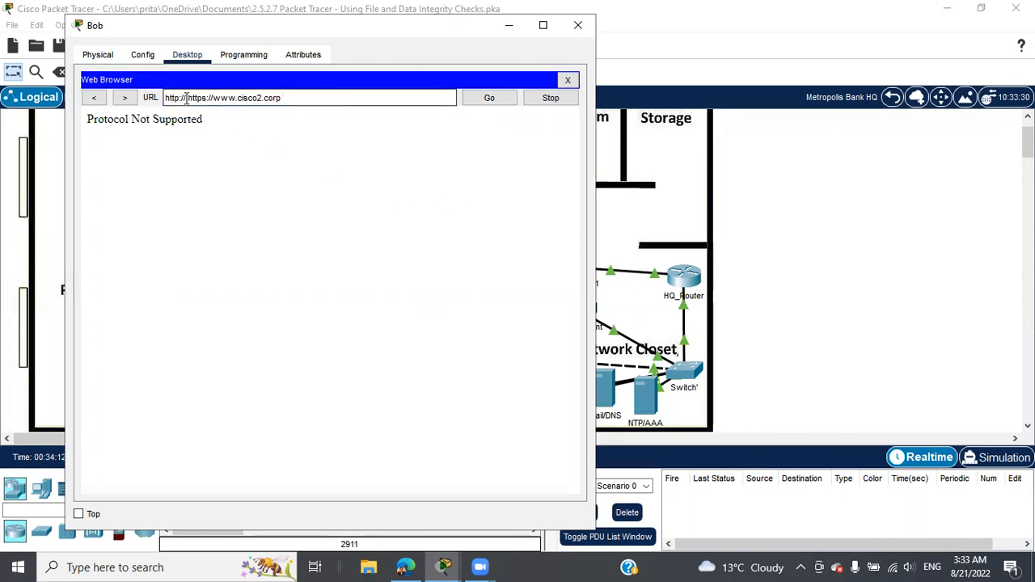
key("BackSpace")
key("BackSpace")
key("BackSpace")
key("BackSpace")
key("BackSpace")
key("BackSpace")
key("BackSpace")
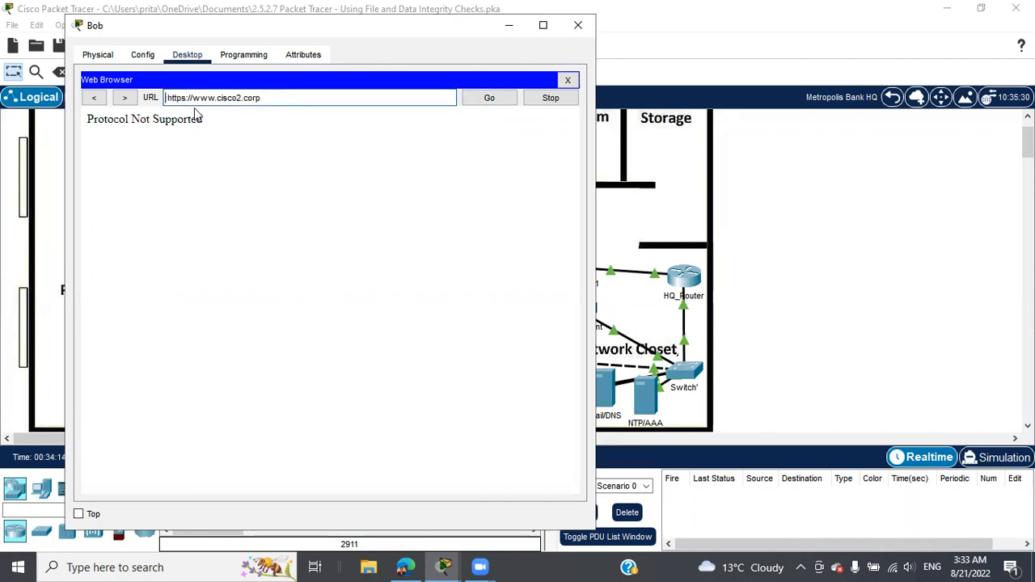
key("Delete")
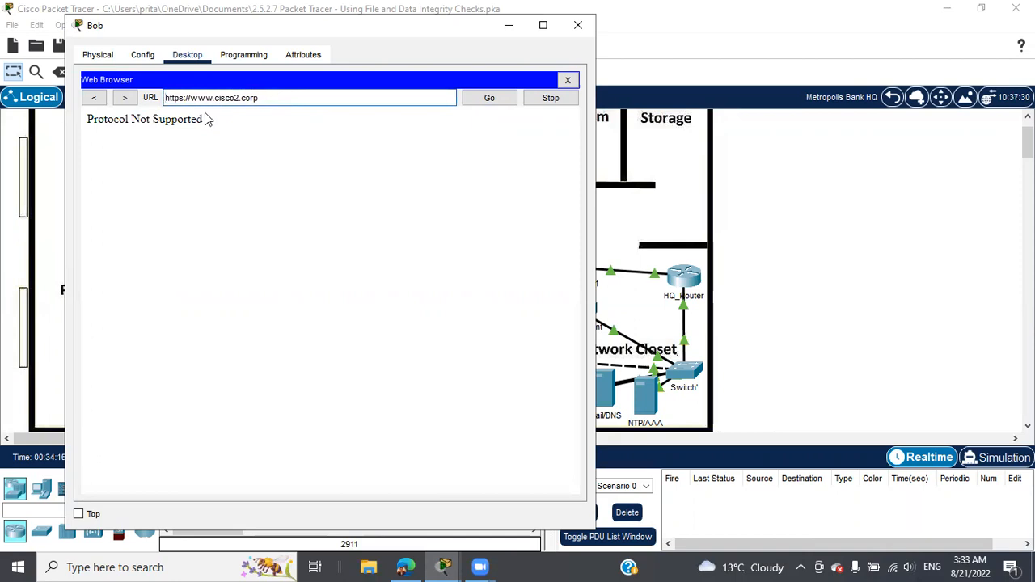
left_click(495, 98)
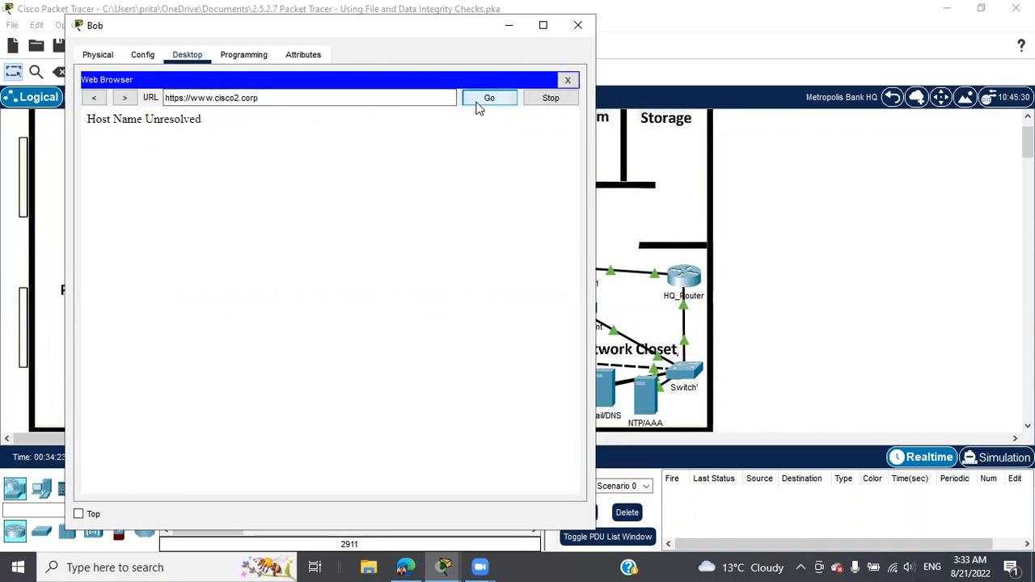
Step: Copy the cisco2.corp address from the PT Activity instructions
left_click(443, 566)
left_click(468, 469)
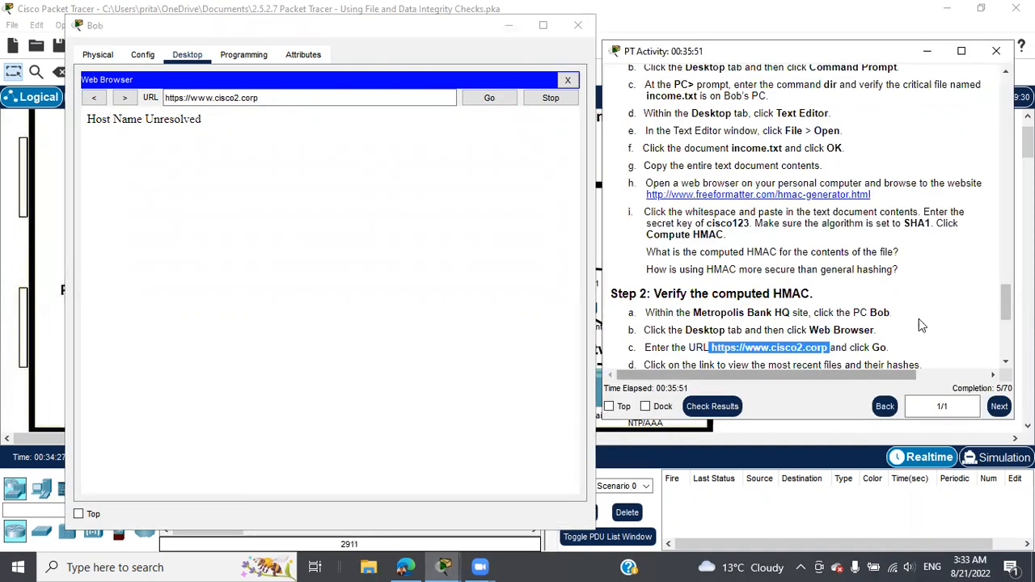
scroll(930, 314, "down", 1)
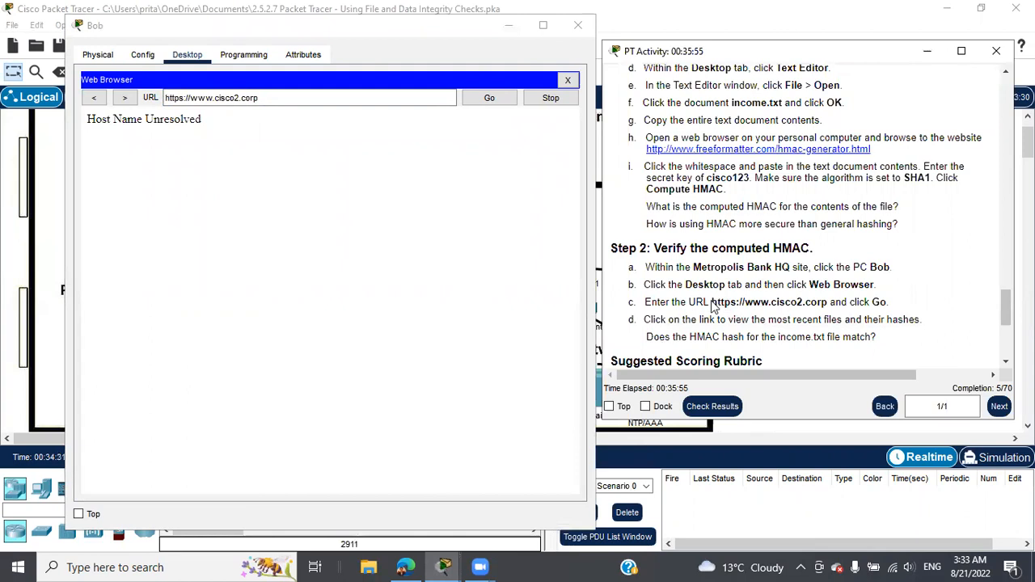
left_click_drag(710, 302, 833, 302)
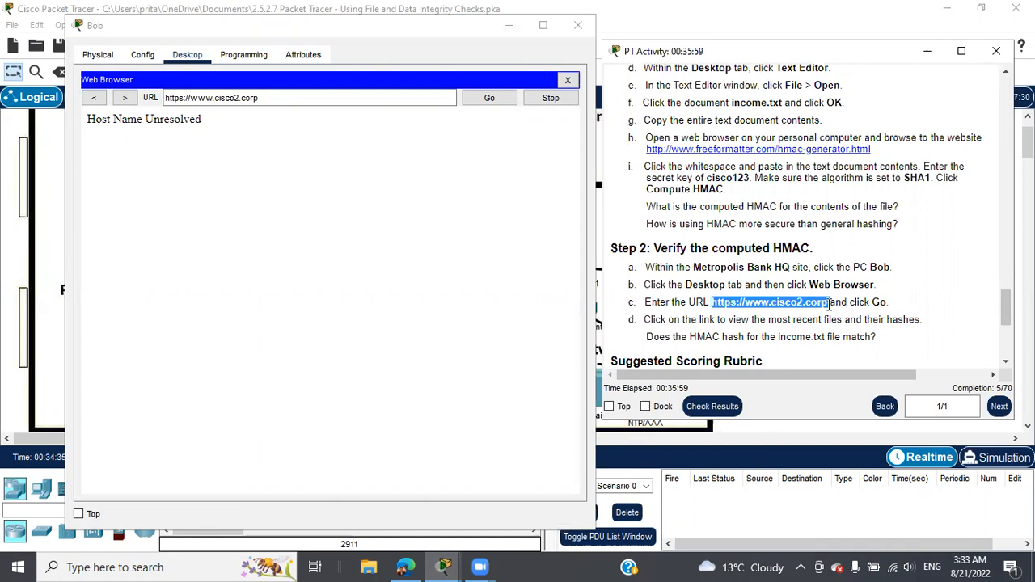
right_click(820, 302)
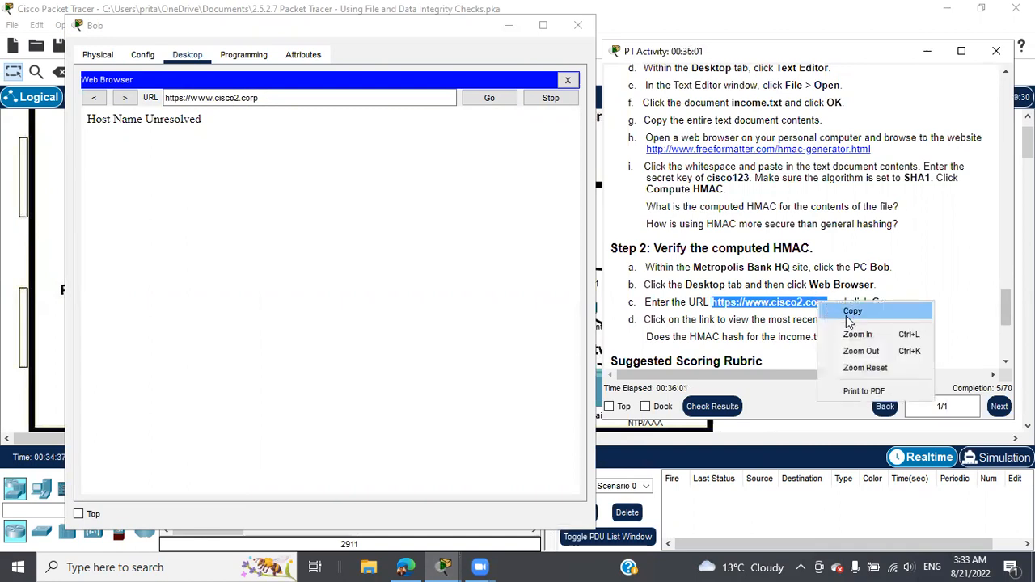
left_click(825, 309)
Step: Load cisco2.corp in Bob's browser, open its Hash Page, and highlight the income.txt hash
left_click_drag(273, 97, 162, 98)
key("ctrl+c")
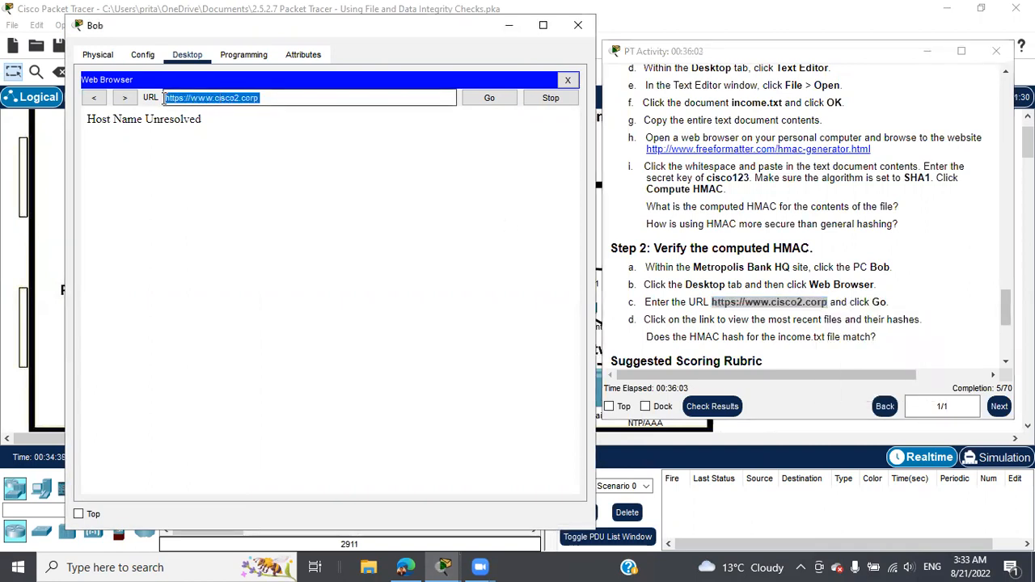
key("BackSpace")
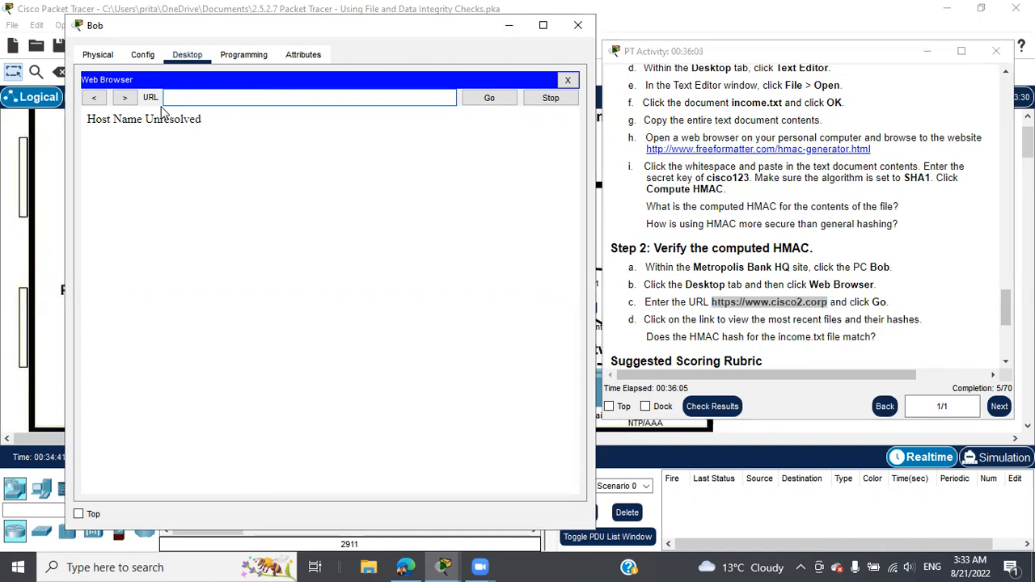
key("ctrl+v")
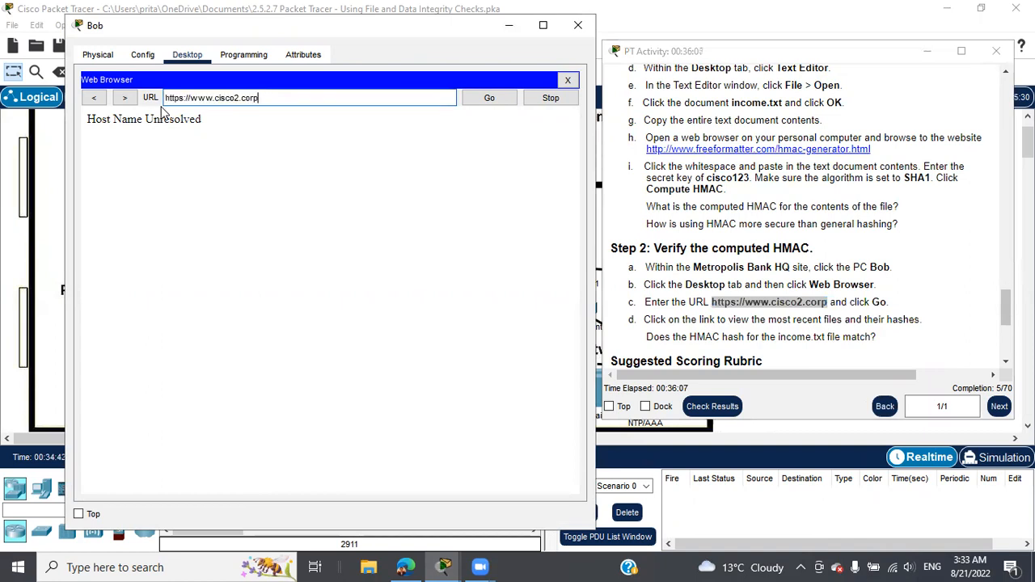
key("Return")
left_click(215, 208)
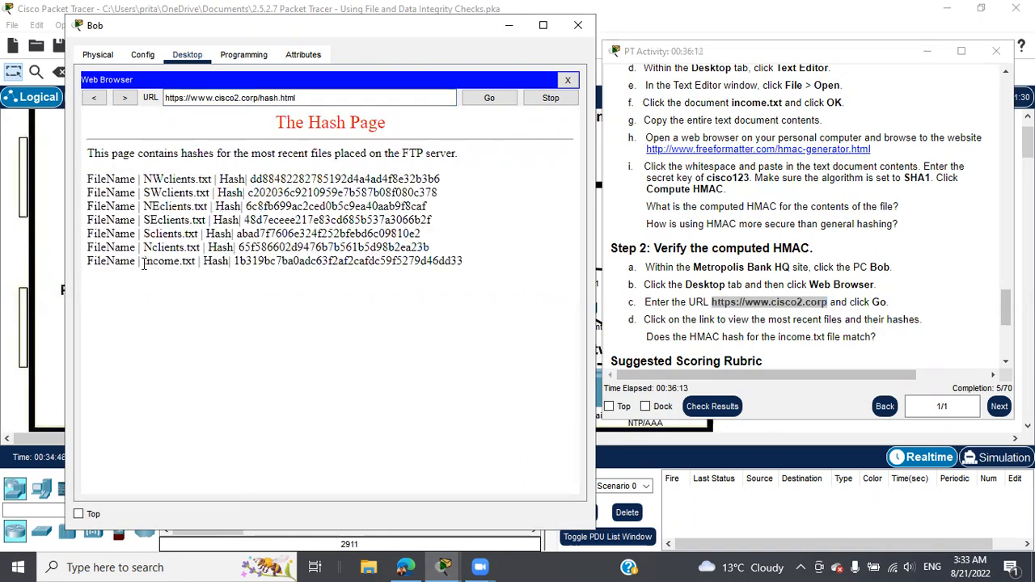
left_click_drag(141, 261, 466, 261)
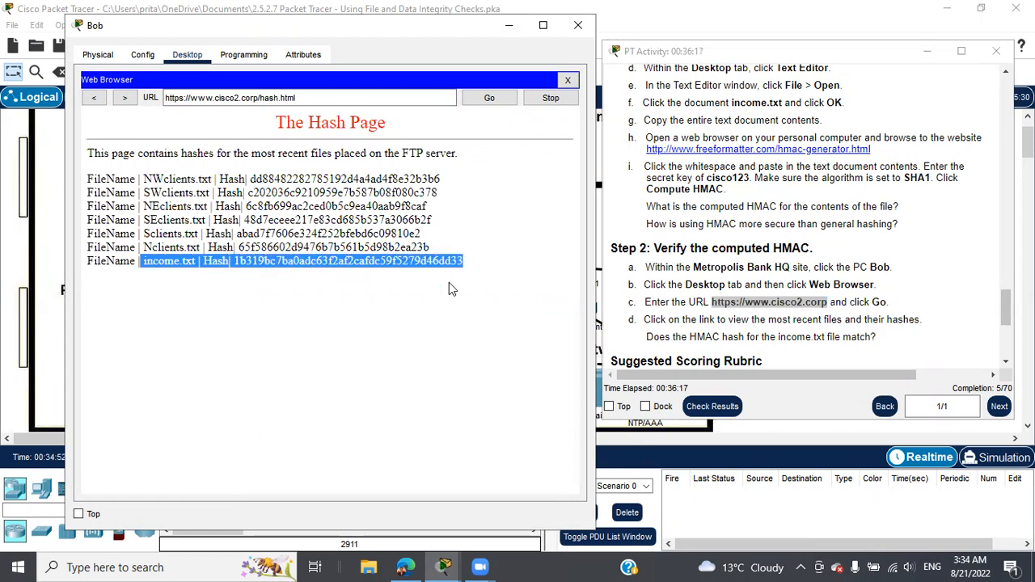
left_click(402, 565)
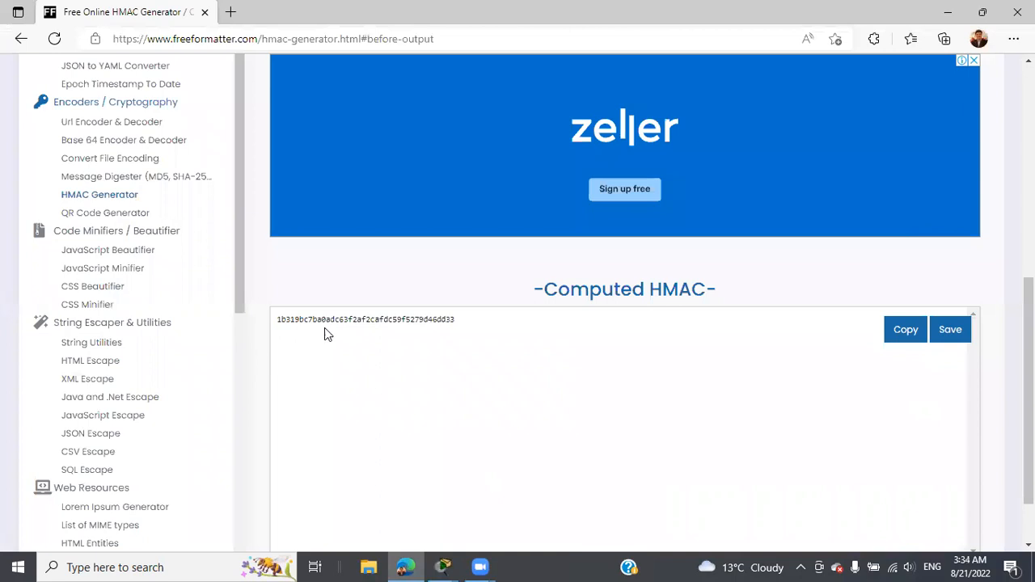
Step: Bring back the Metropolis Bank HQ network and the PT Activity instructions, scrolling up to review them
left_click(443, 566)
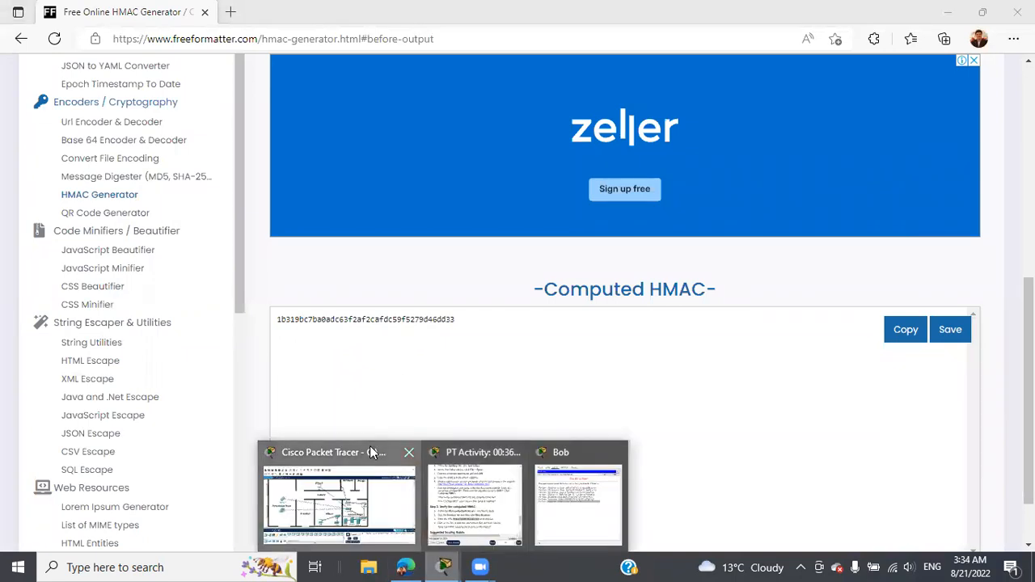
left_click(369, 445)
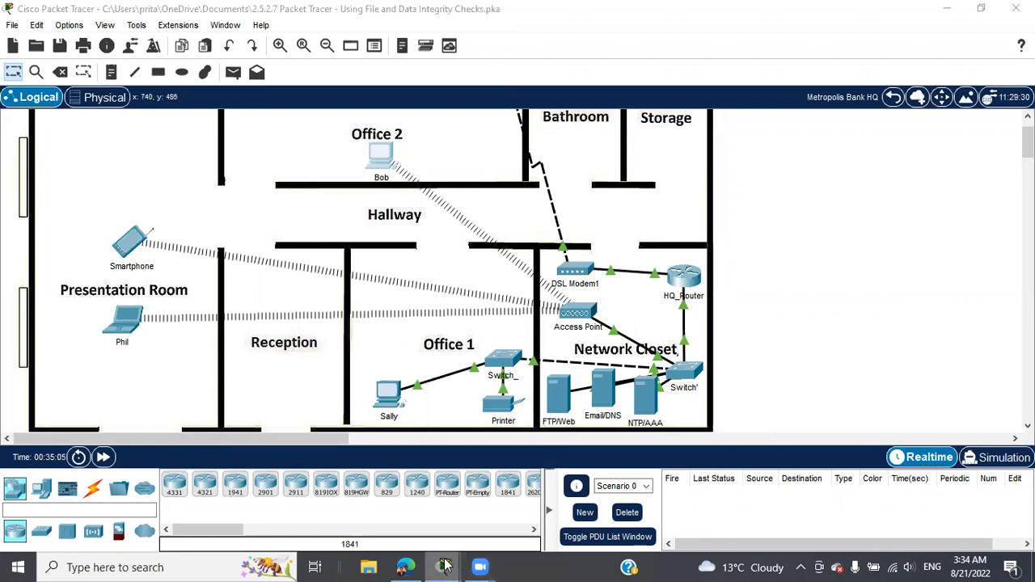
mouse_move(455, 566)
left_click(472, 461)
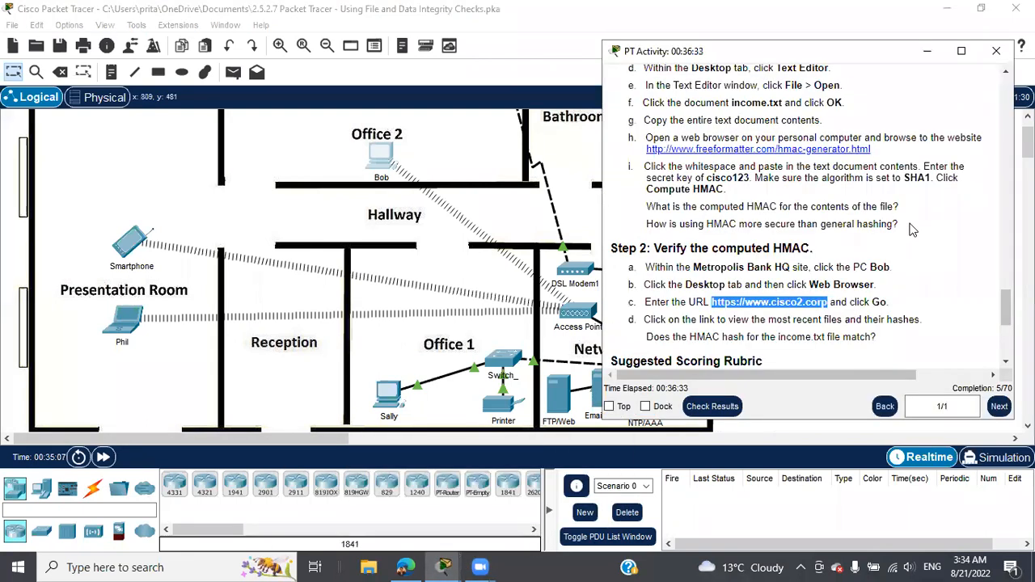
scroll(905, 223, "down", 2)
scroll(905, 231, "up", 2)
scroll(904, 230, "up", 12)
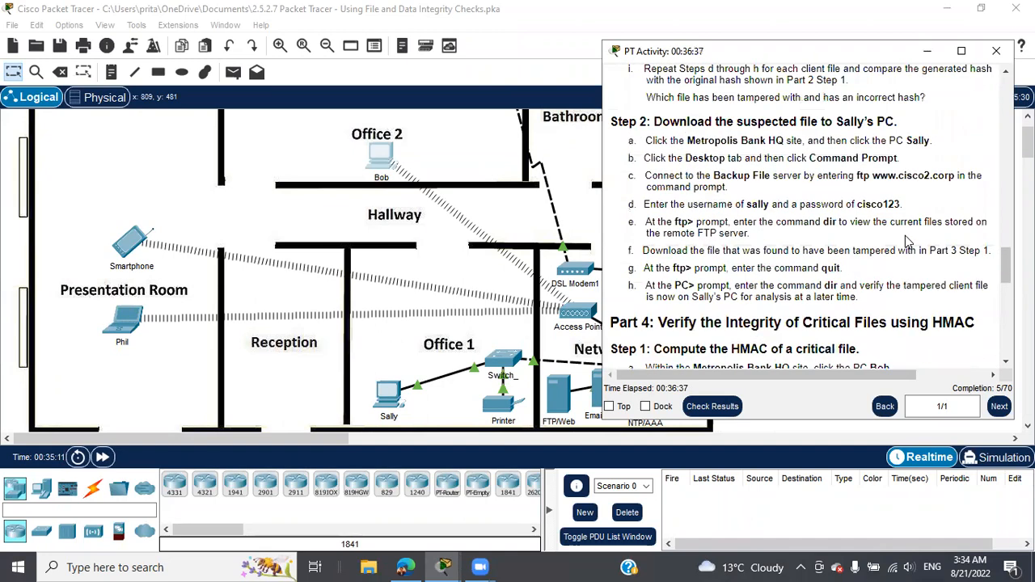
scroll(906, 236, "up", 12)
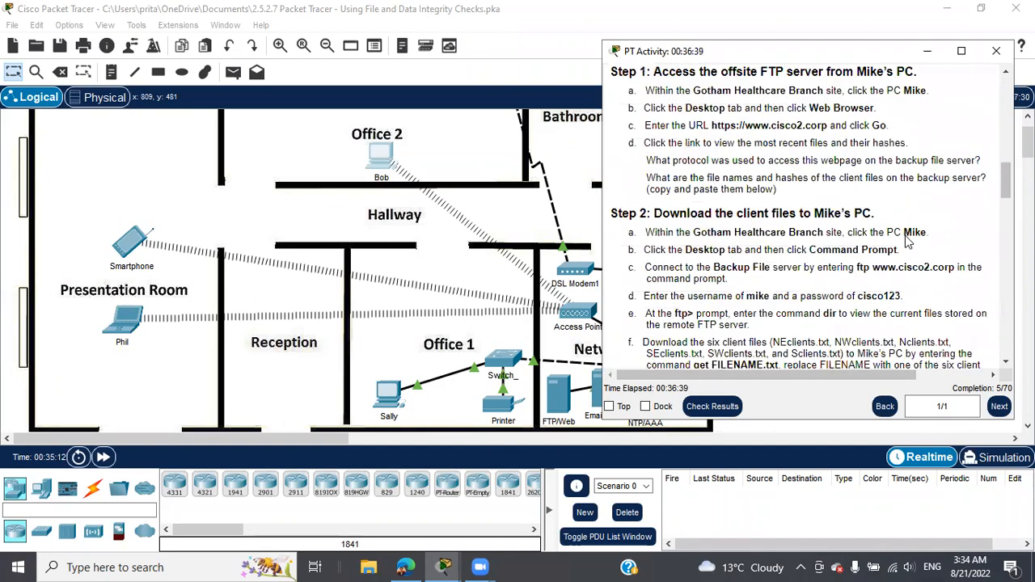
scroll(906, 236, "up", 8)
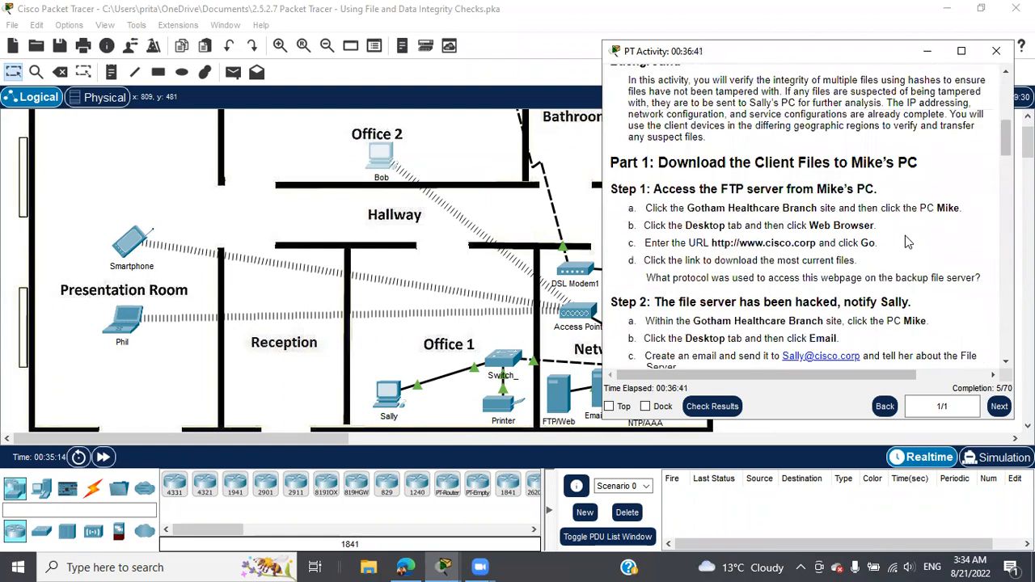